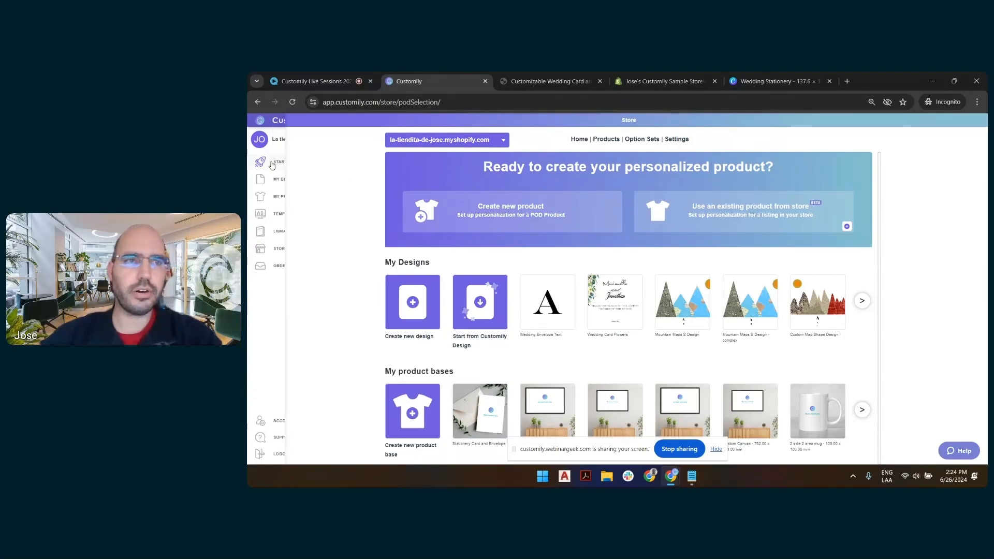
# Step: Start a new product base and name its template "LS Card and Envelope"
pyautogui.moveTo(274, 171)
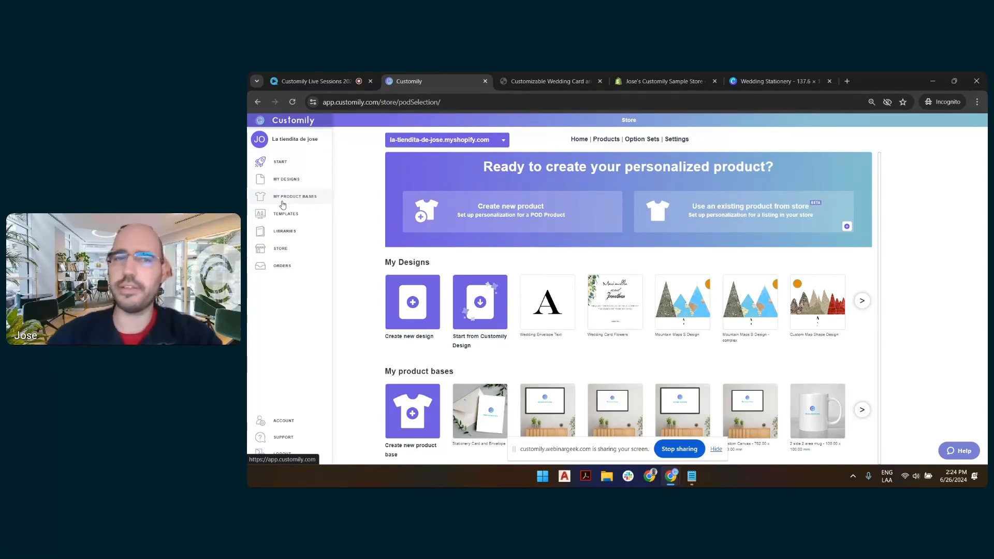
pyautogui.click(423, 405)
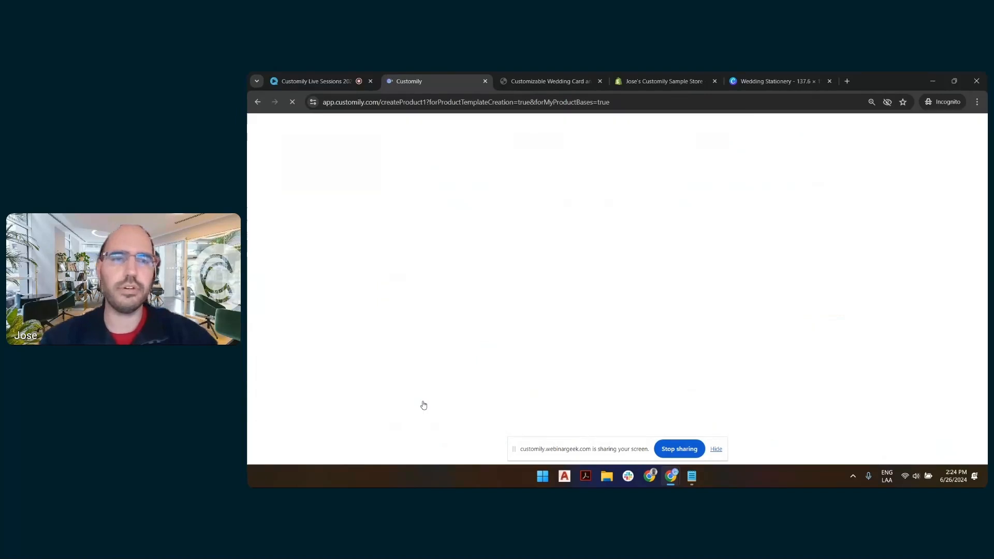
pyautogui.click(716, 448)
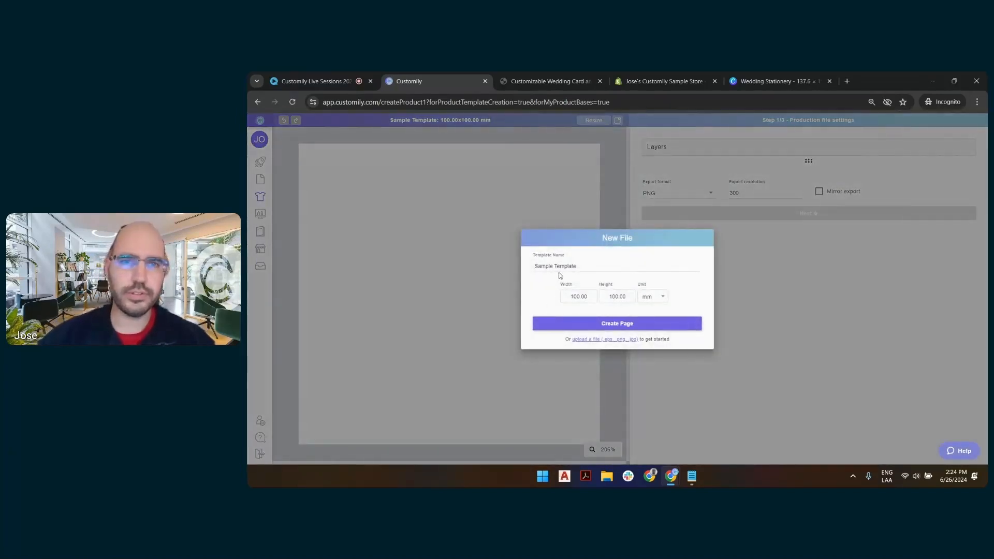
pyautogui.tripleClick(560, 267)
pyautogui.write('LS')
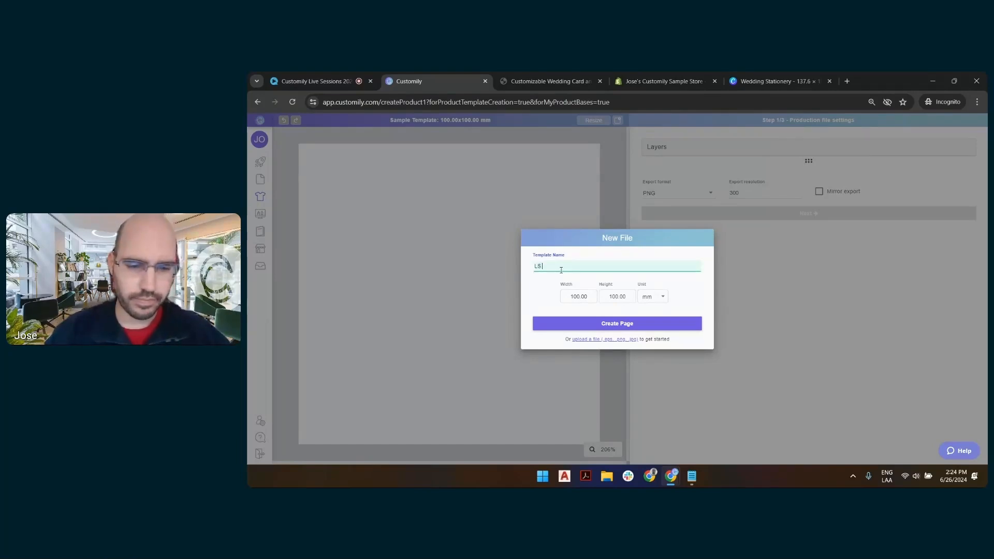
pyautogui.write(' Card and ')
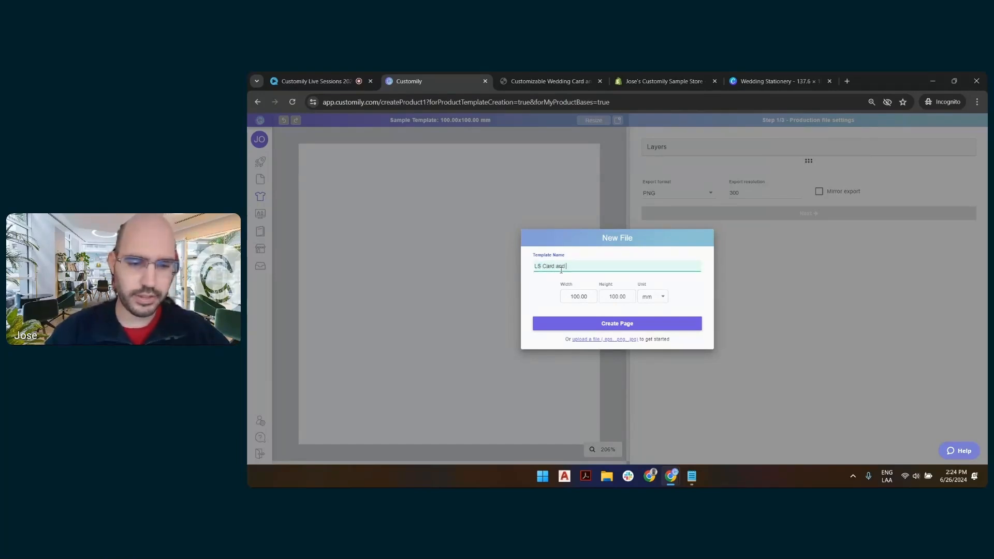
pyautogui.write('Envelope')
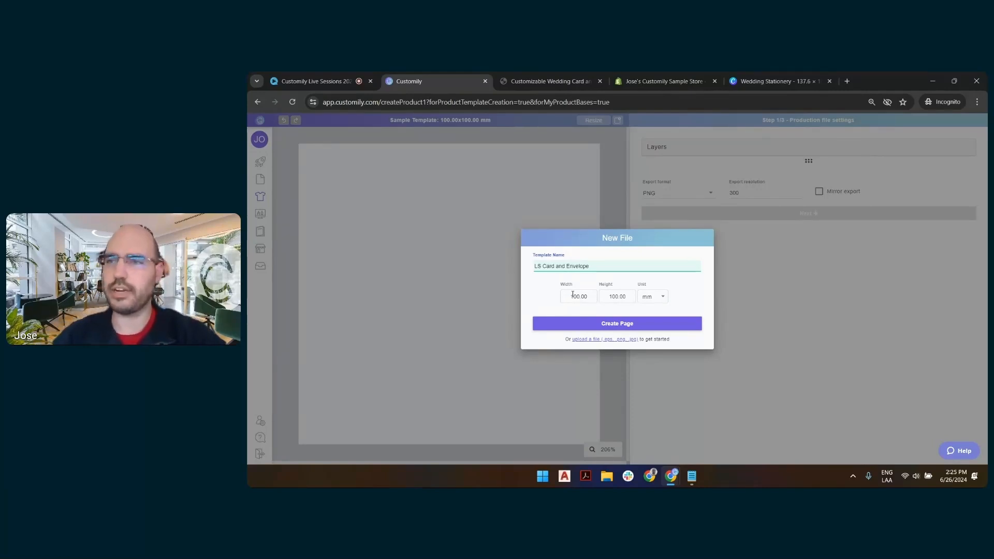
# Step: Set the first page to 137.6 mm wide and 193.7 mm high and create it
pyautogui.doubleClick(572, 295)
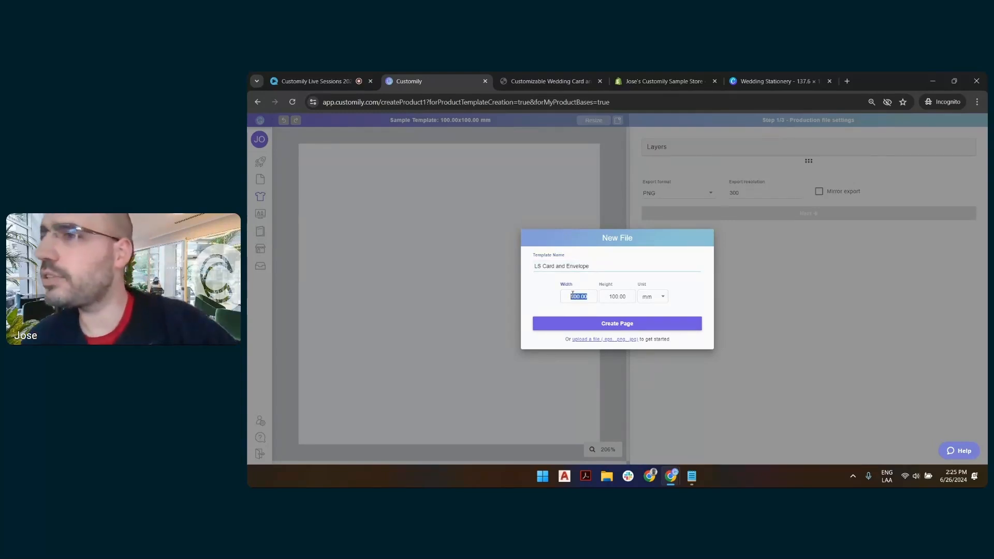
pyautogui.write('137.6')
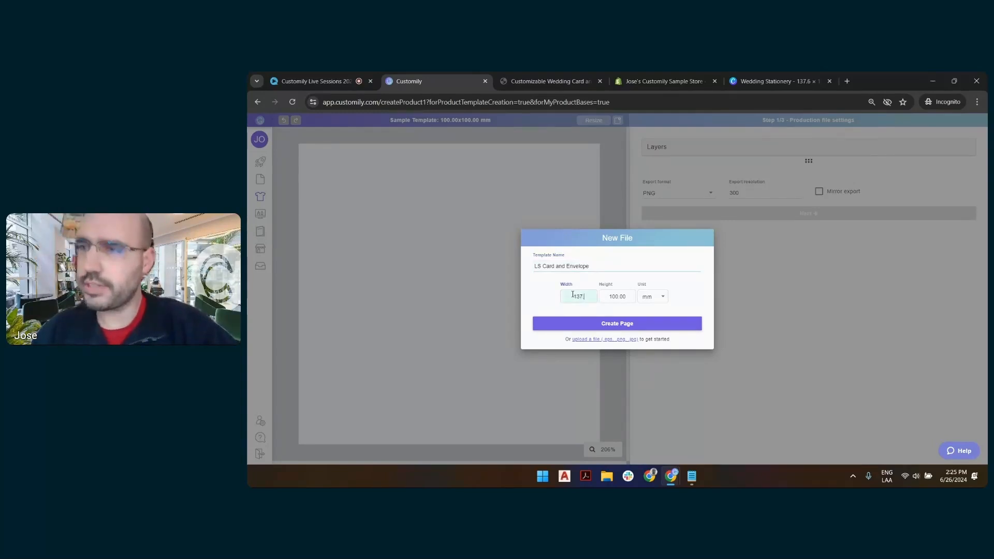
pyautogui.press('Tab')
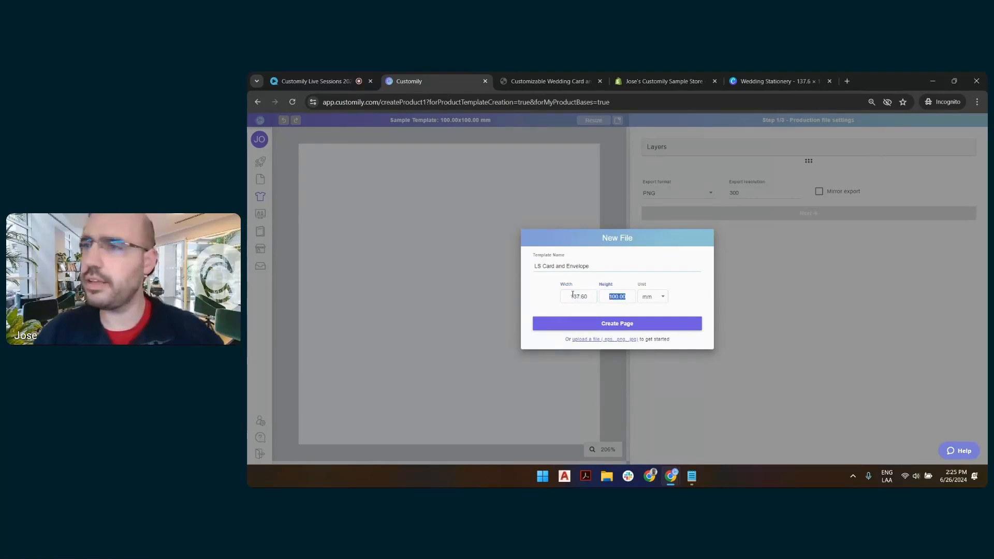
pyautogui.write('193.7')
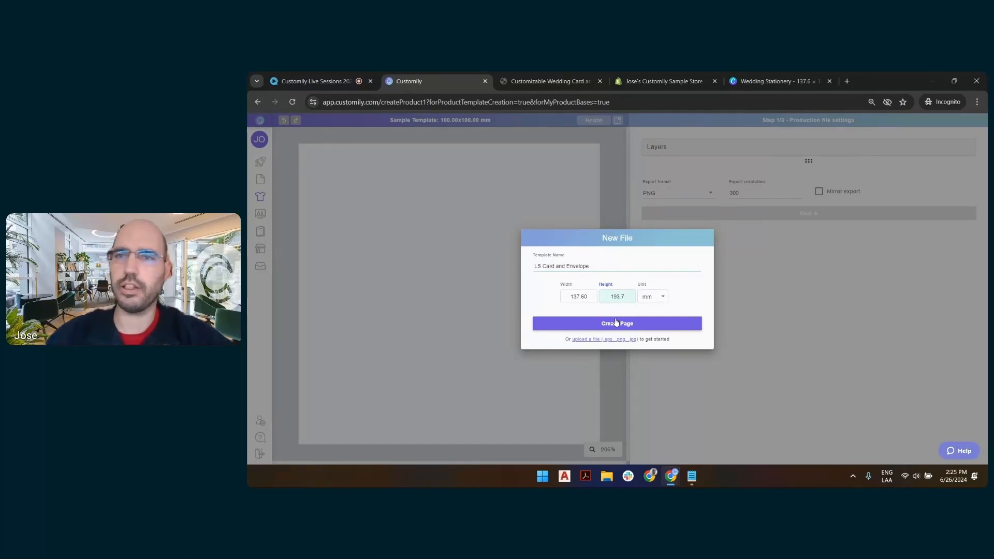
pyautogui.click(584, 325)
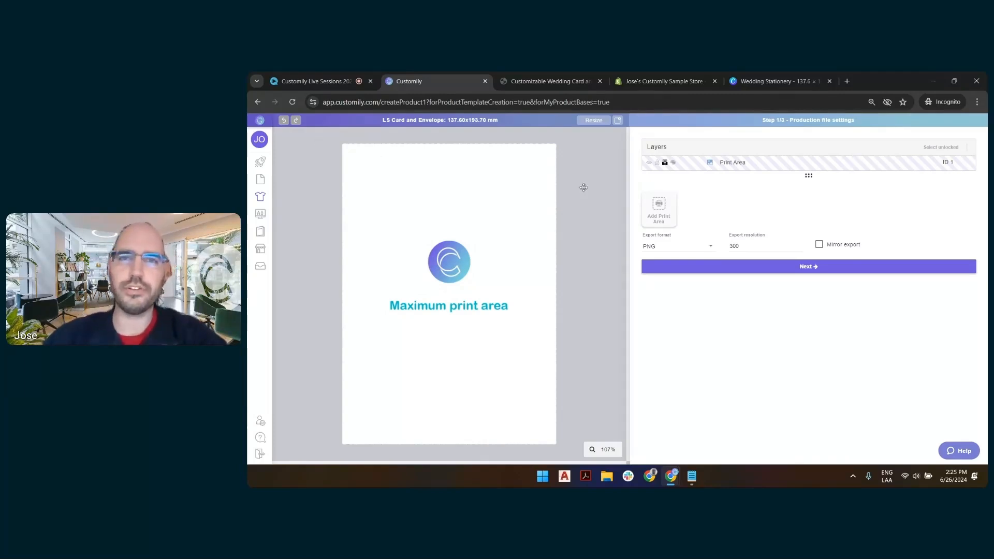
# Step: Add a second file of 137.6 × 50 mm to the template, suppressing the multiple-file notice for the future
pyautogui.click(617, 124)
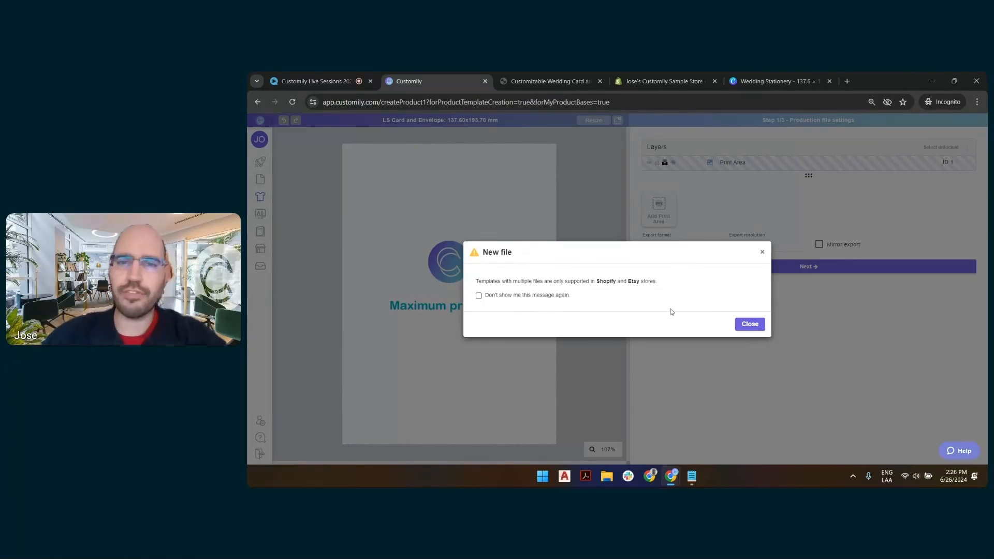
pyautogui.click(479, 296)
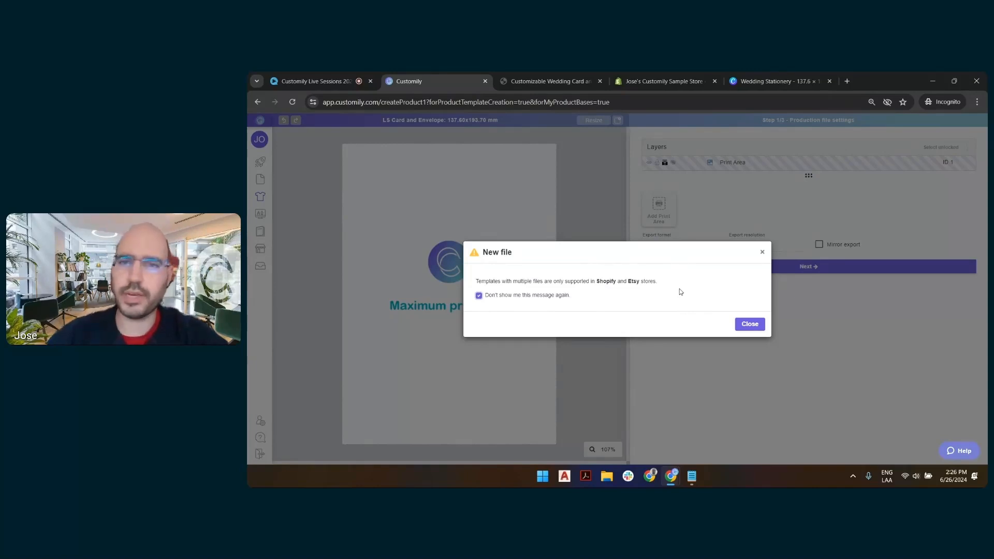
pyautogui.click(759, 325)
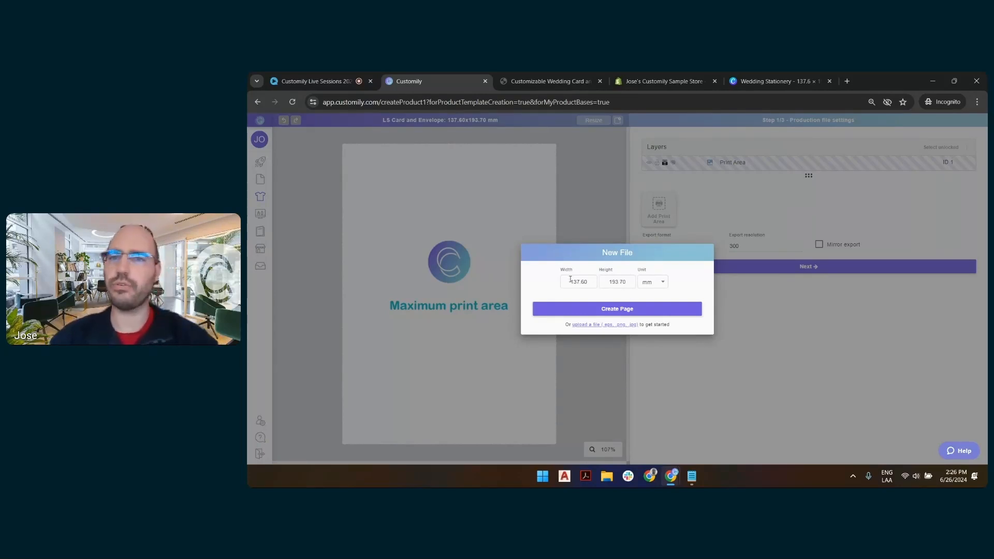
pyautogui.tripleClick(613, 283)
pyautogui.write('150')
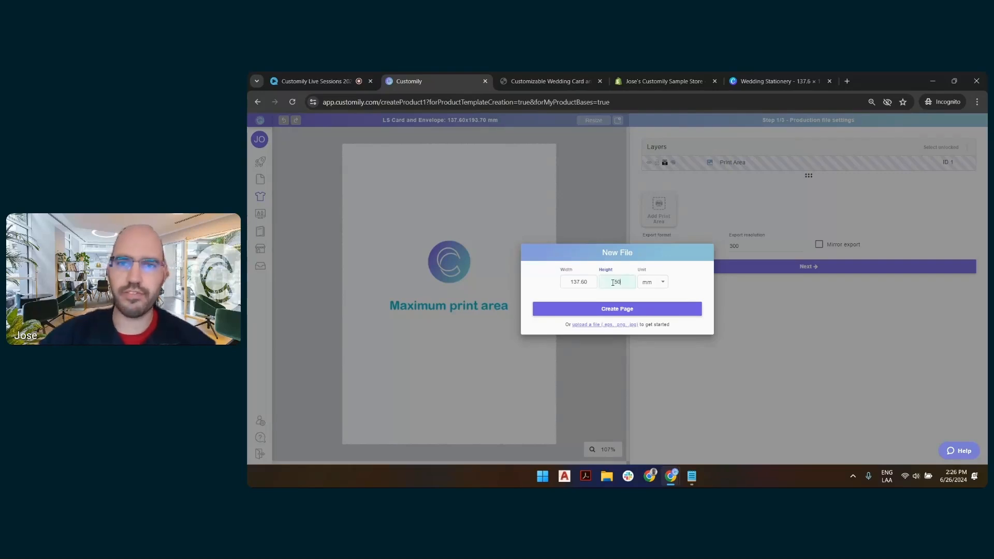
pyautogui.click(646, 309)
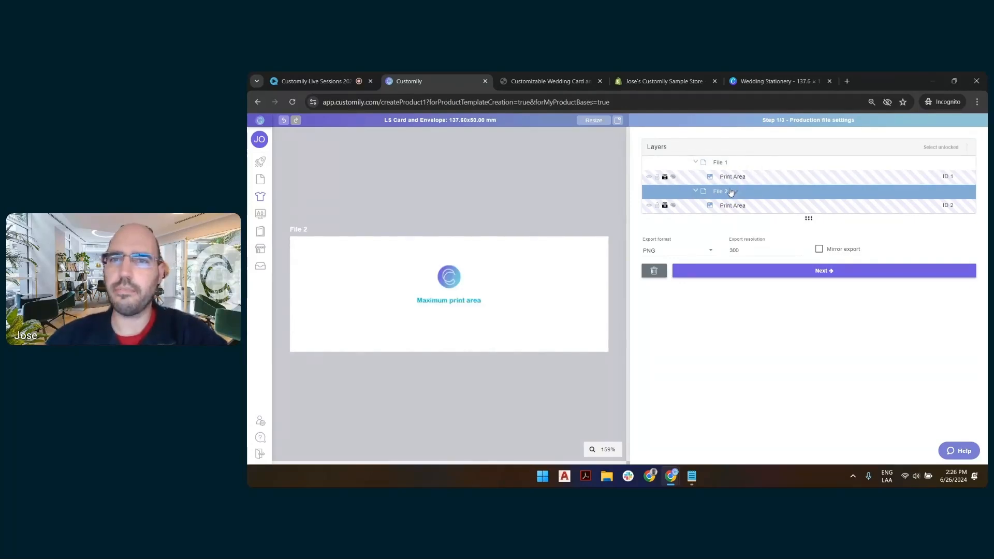
# Step: Rename File 1 as "Card"
pyautogui.click(725, 163)
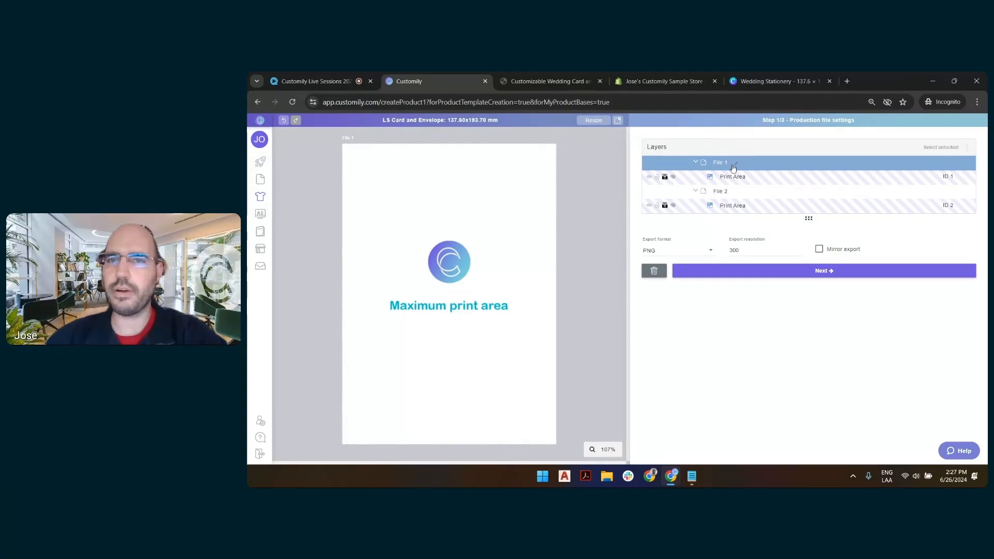
pyautogui.click(732, 162)
pyautogui.hotkey('ctrl', 'a')
pyautogui.write('Card')
pyautogui.press('Return')
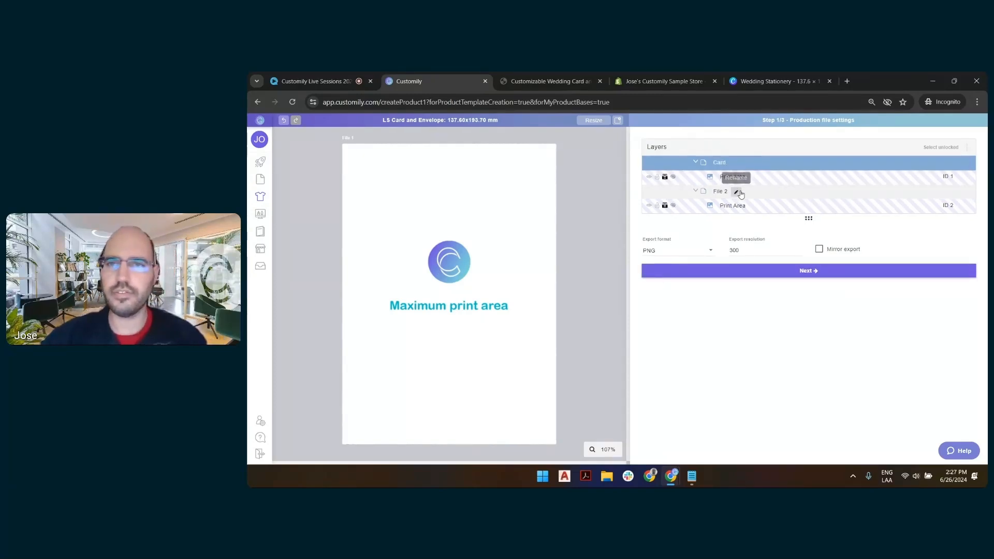
# Step: Rename File 2 as "Envelope"
pyautogui.click(734, 192)
pyautogui.doubleClick(736, 192)
pyautogui.hotkey('ctrl', 'a')
pyautogui.write('En')
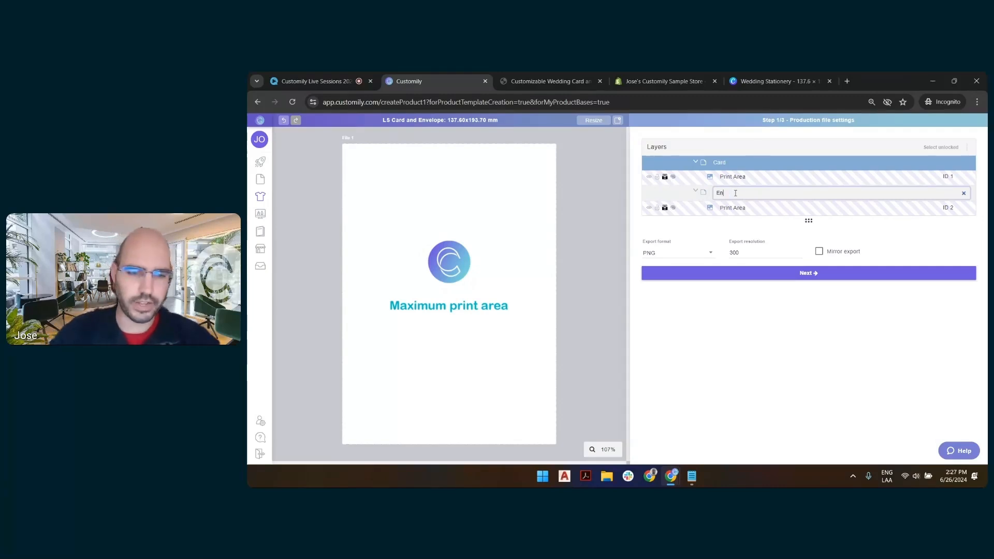
pyautogui.write('vlelope')
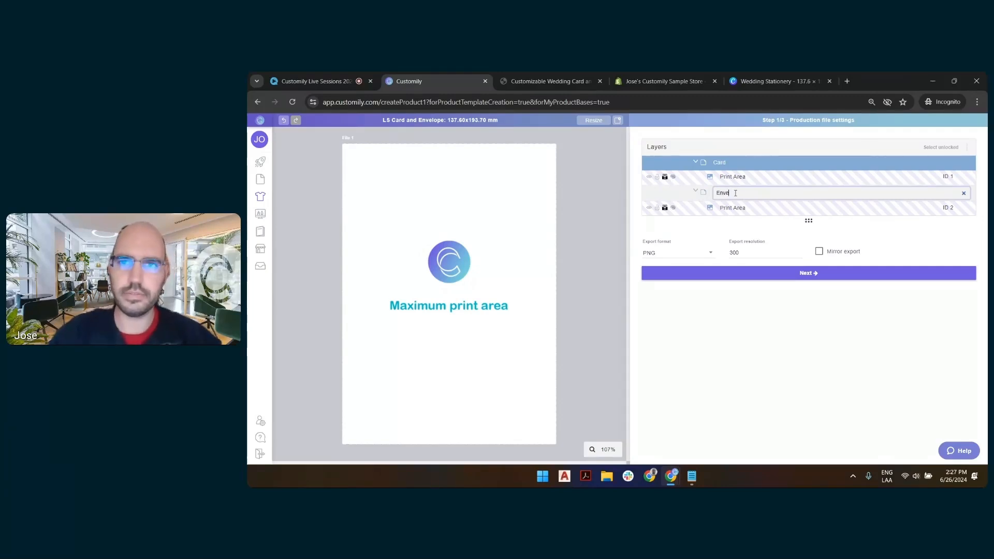
pyautogui.press('Return')
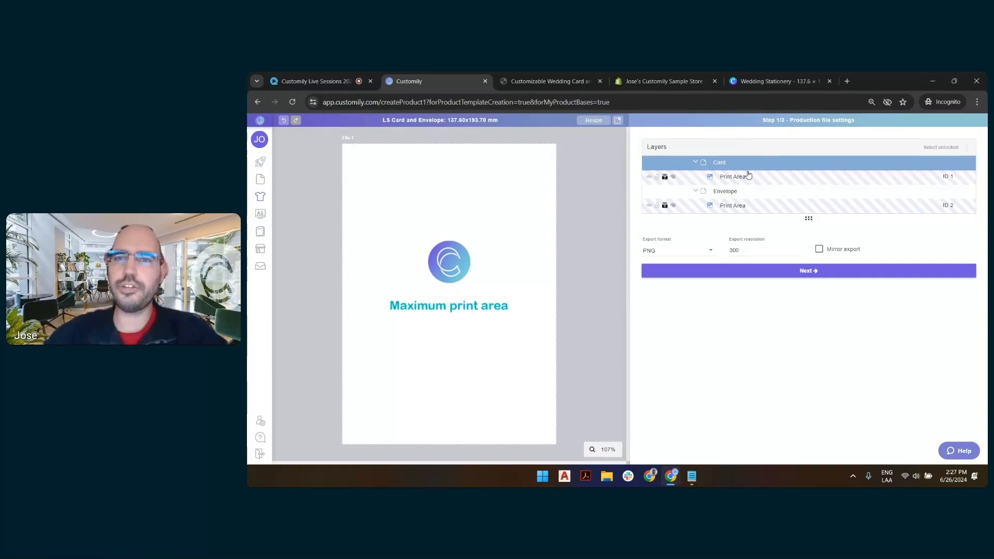
# Step: Set the export format to PDF with the CMYK color mode and continue to the preview settings
pyautogui.click(748, 176)
pyautogui.click(732, 207)
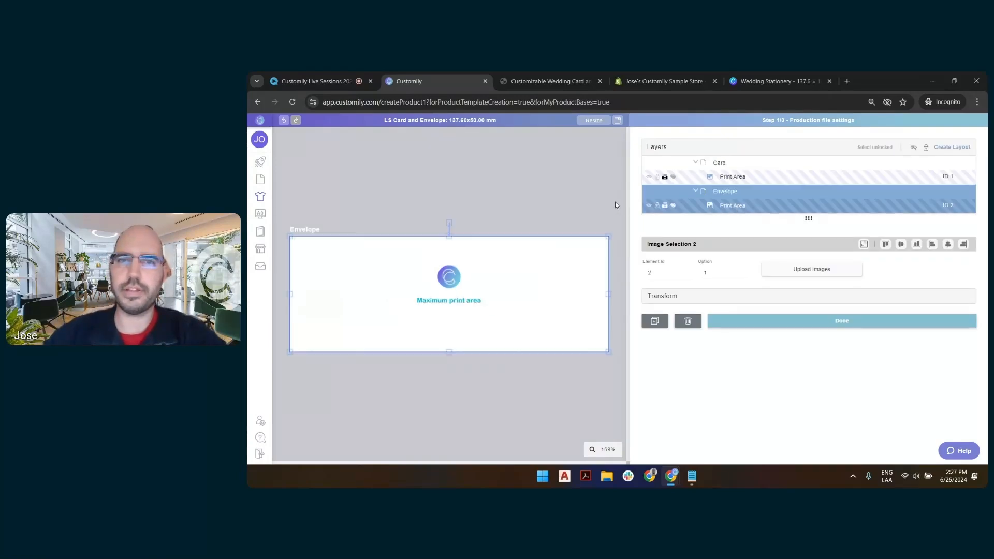
pyautogui.click(617, 203)
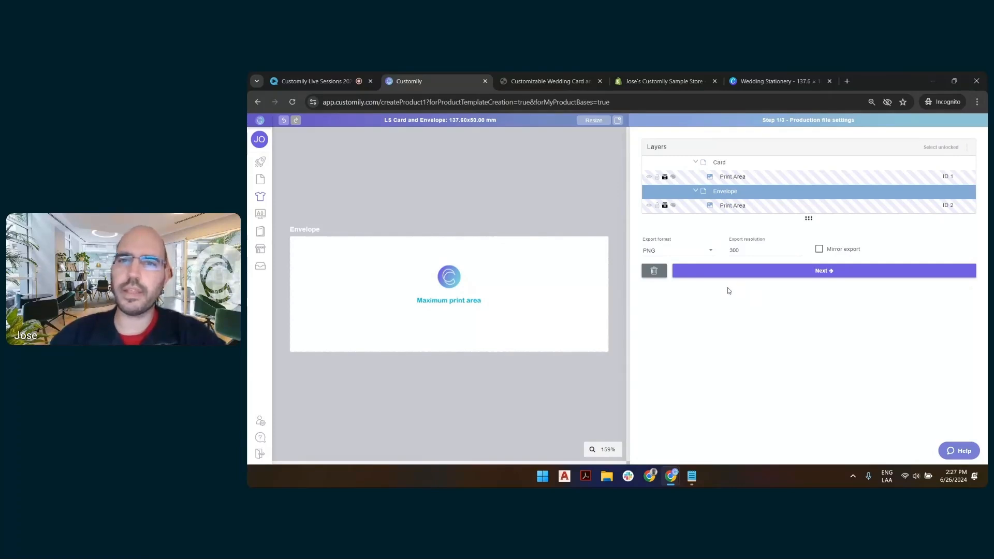
pyautogui.click(686, 253)
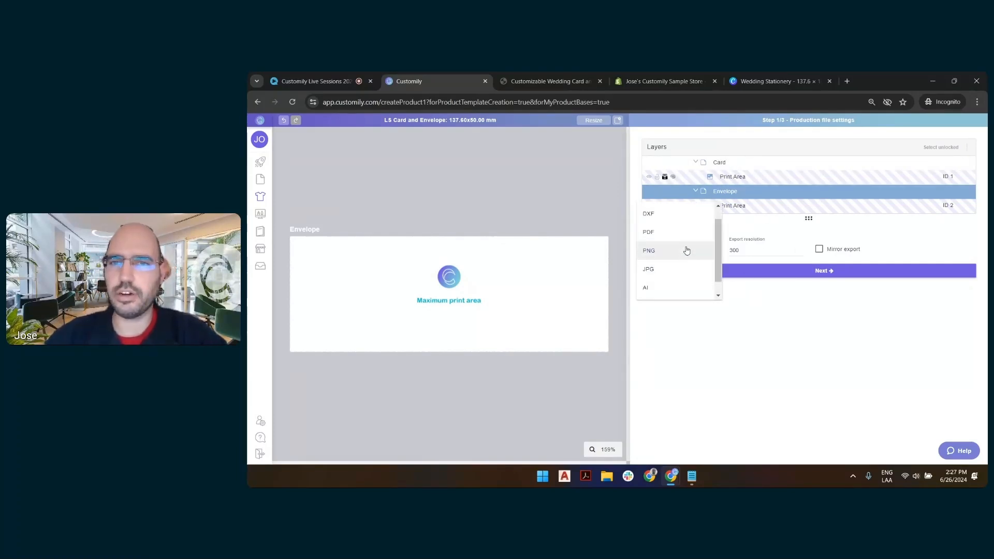
pyautogui.click(684, 233)
pyautogui.click(748, 253)
pyautogui.click(749, 269)
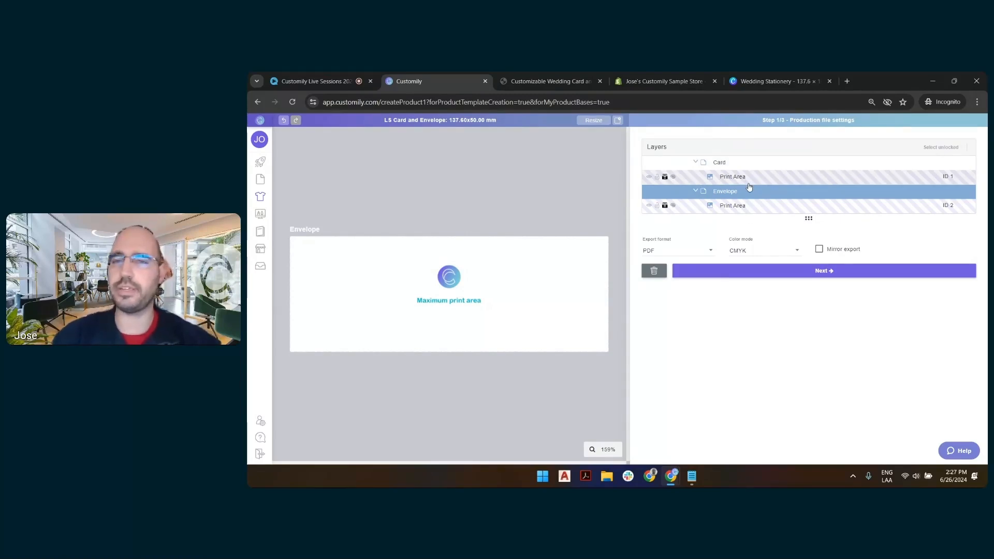
pyautogui.click(828, 272)
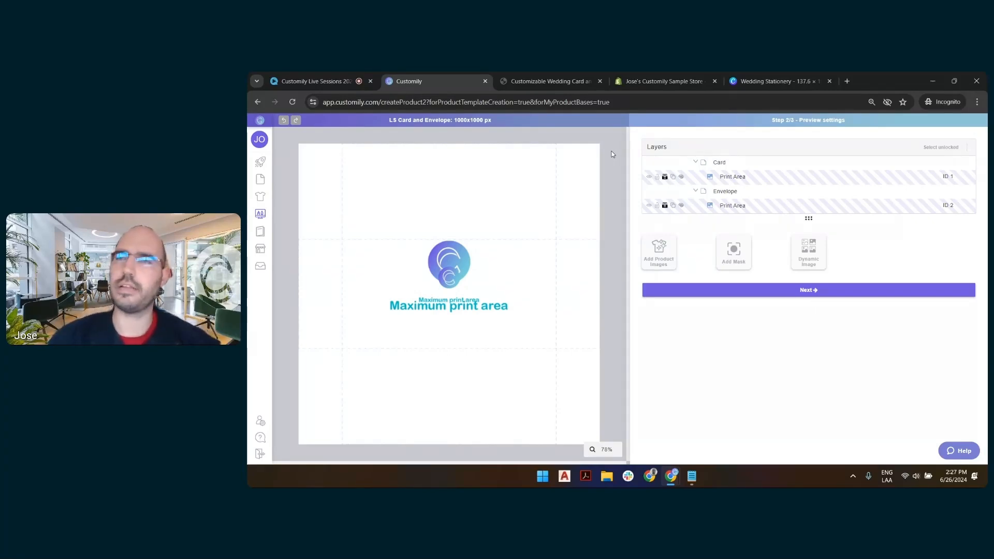
# Step: Add Product Image.png from the 6-26 folder as the product image of the preview
pyautogui.click(673, 245)
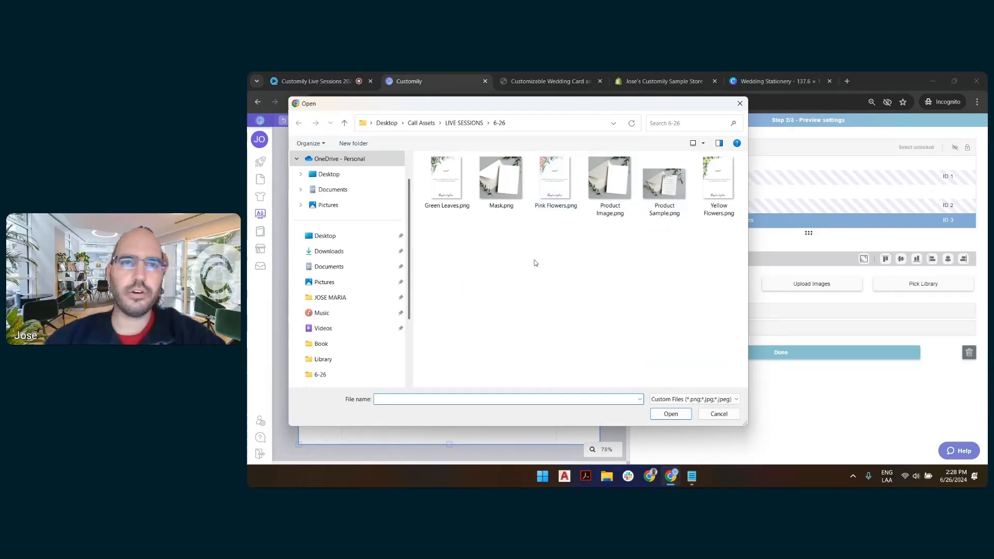
pyautogui.click(615, 179)
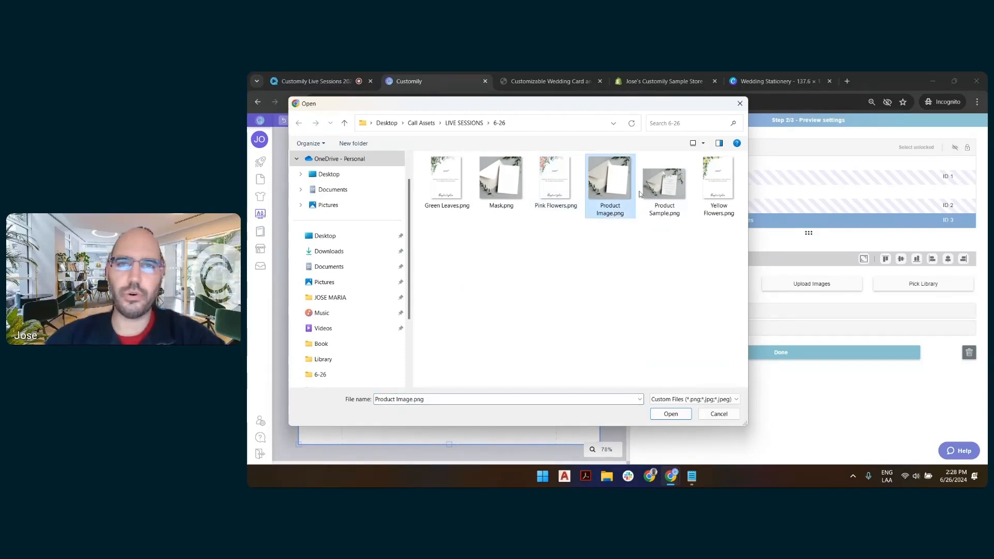
pyautogui.click(702, 143)
pyautogui.click(723, 124)
pyautogui.click(575, 321)
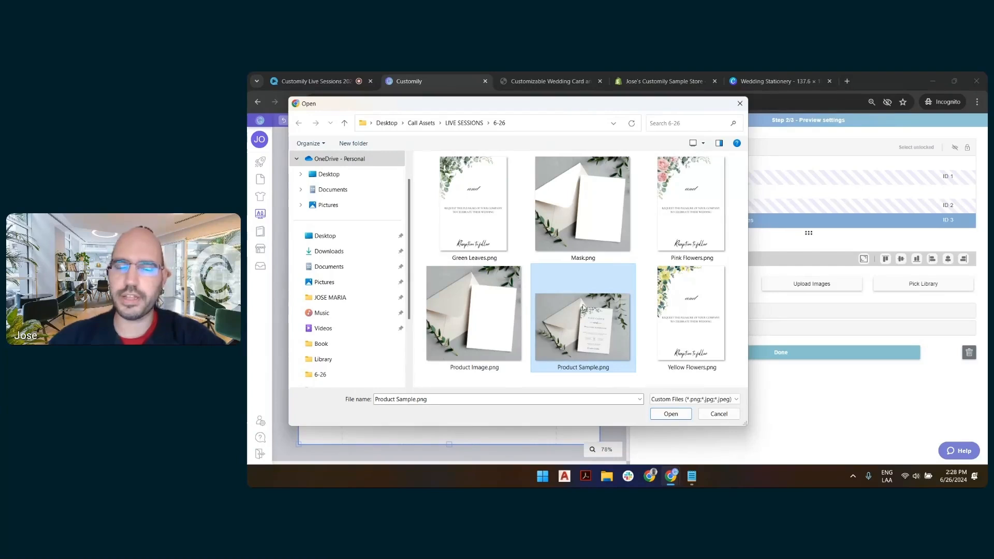
pyautogui.click(489, 308)
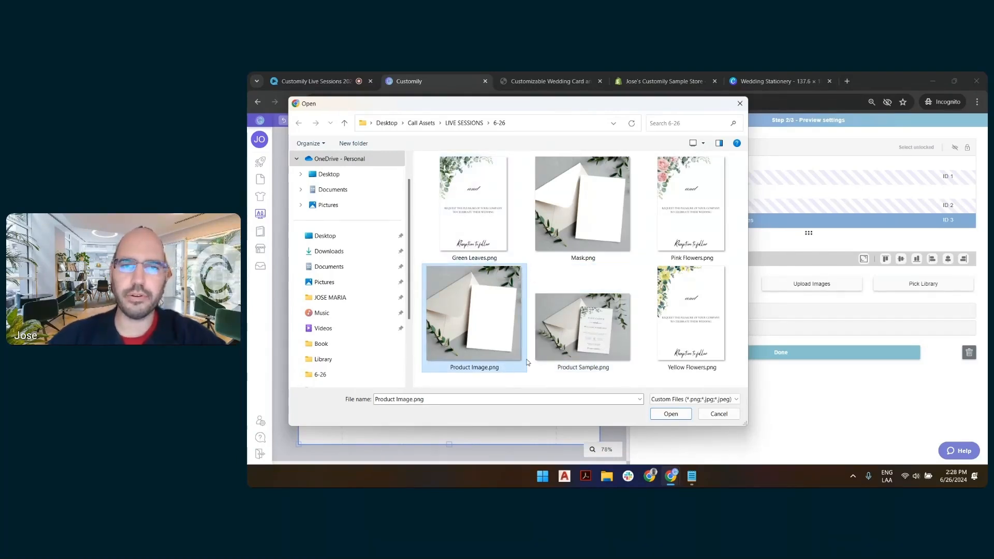
pyautogui.doubleClick(496, 313)
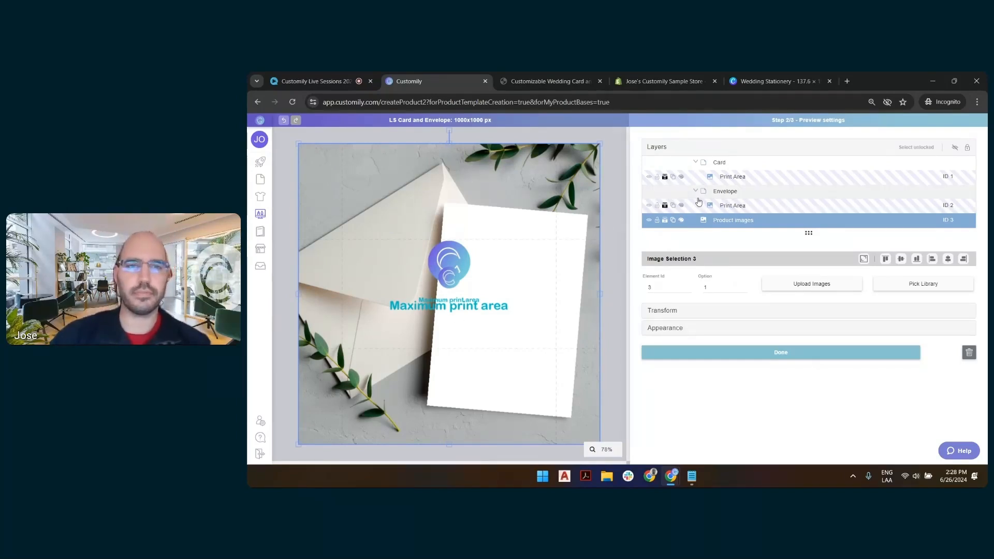
# Step: Shrink the Card and Envelope print areas and move the Envelope one up over the envelope in the photo
pyautogui.click(730, 179)
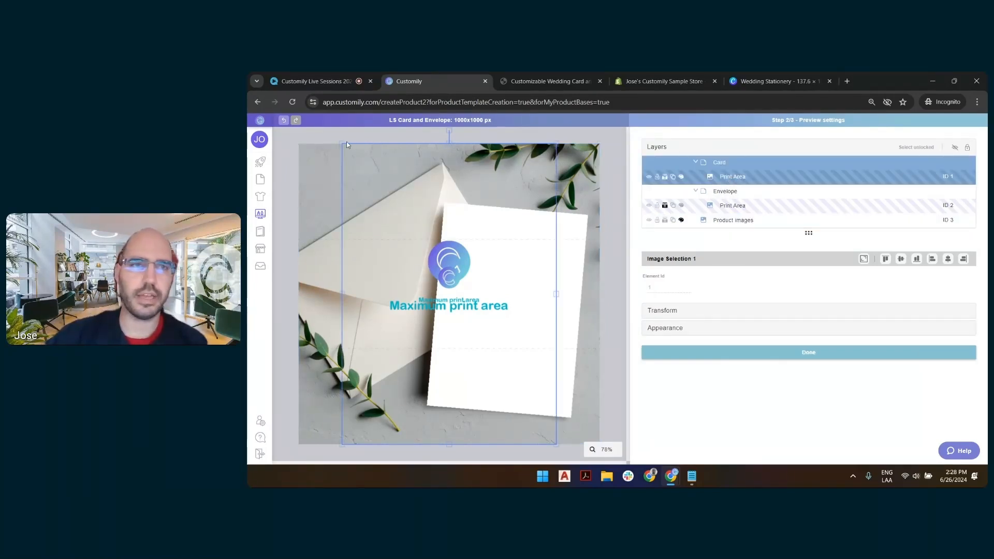
pyautogui.moveTo(342, 142); pyautogui.dragTo(492, 240)
pyautogui.moveTo(506, 337); pyautogui.dragTo(512, 255)
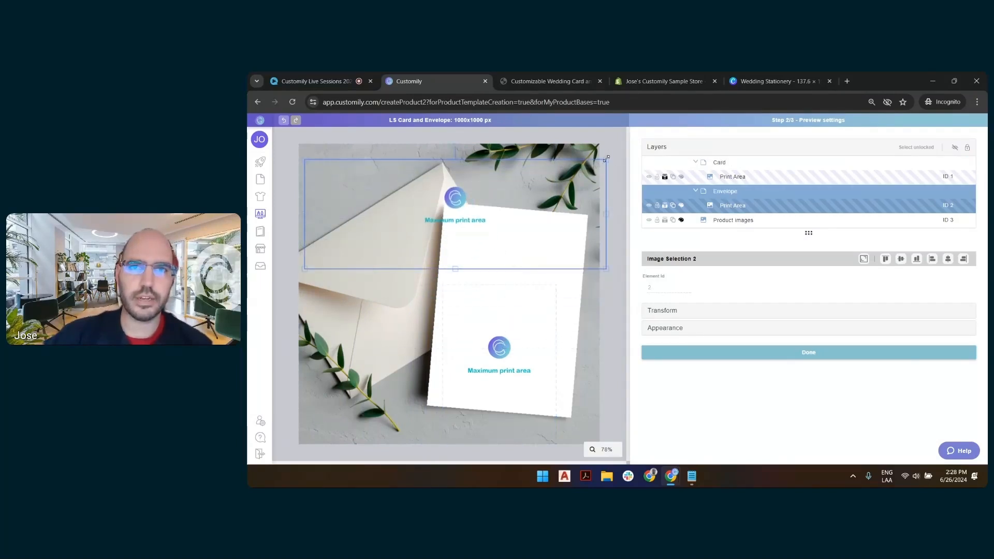
pyautogui.moveTo(603, 151); pyautogui.dragTo(509, 207)
# Step: Move the Card print area onto the white card in the photo, rotate it to the card's tilt and enlarge it to the card's edges
pyautogui.moveTo(502, 333); pyautogui.dragTo(521, 254)
pyautogui.moveTo(519, 196); pyautogui.dragTo(527, 197)
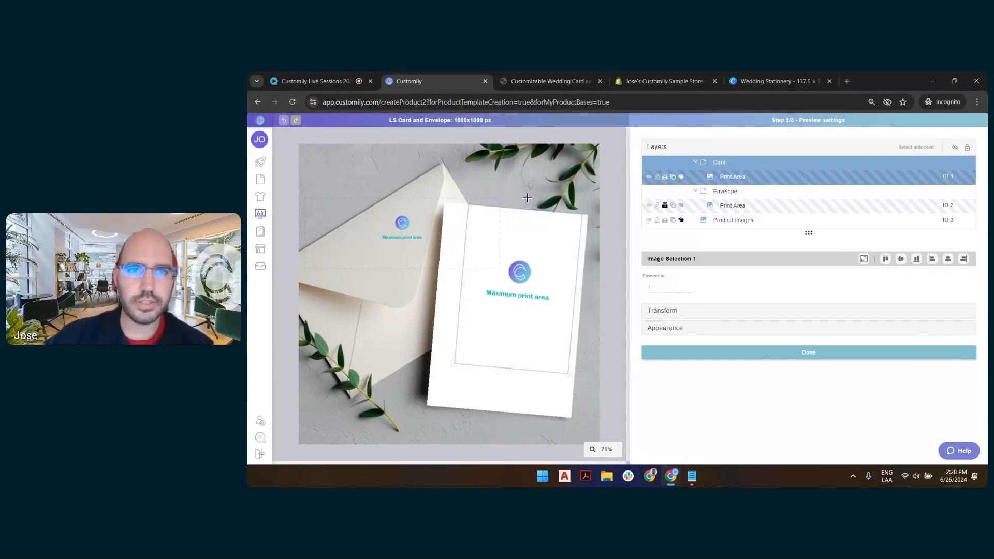
pyautogui.moveTo(540, 267); pyautogui.dragTo(530, 269)
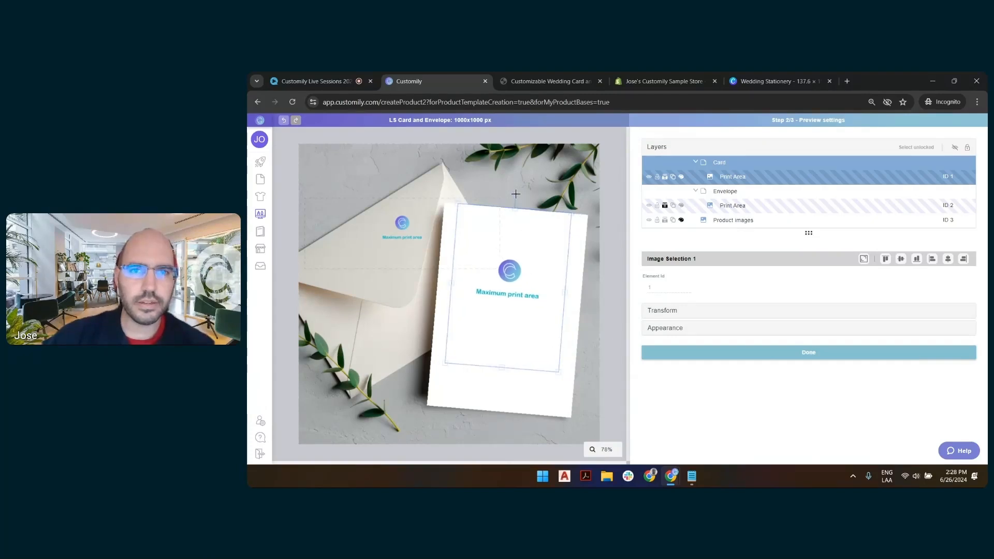
pyautogui.moveTo(525, 253); pyautogui.dragTo(513, 251)
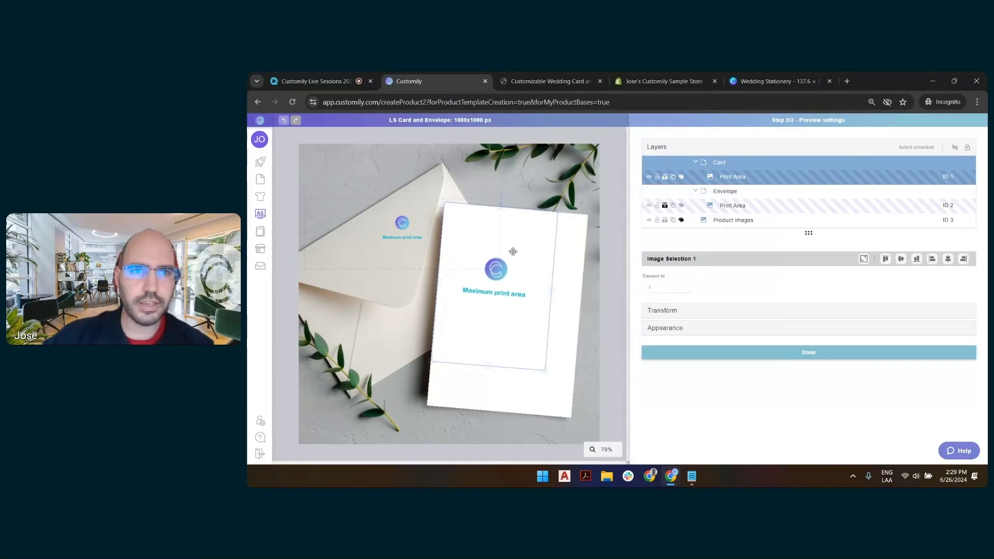
pyautogui.moveTo(544, 369); pyautogui.dragTo(581, 412)
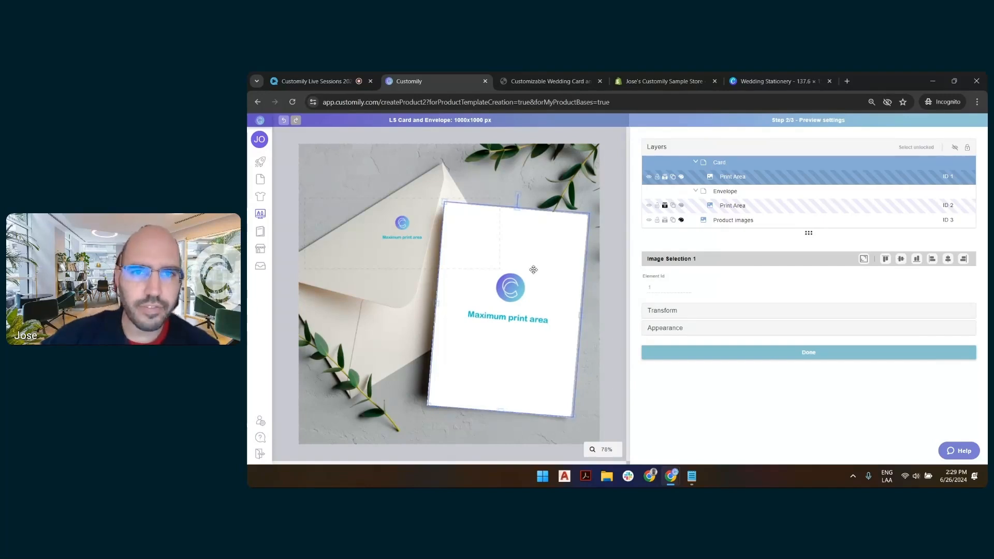
pyautogui.moveTo(427, 407); pyautogui.dragTo(423, 407)
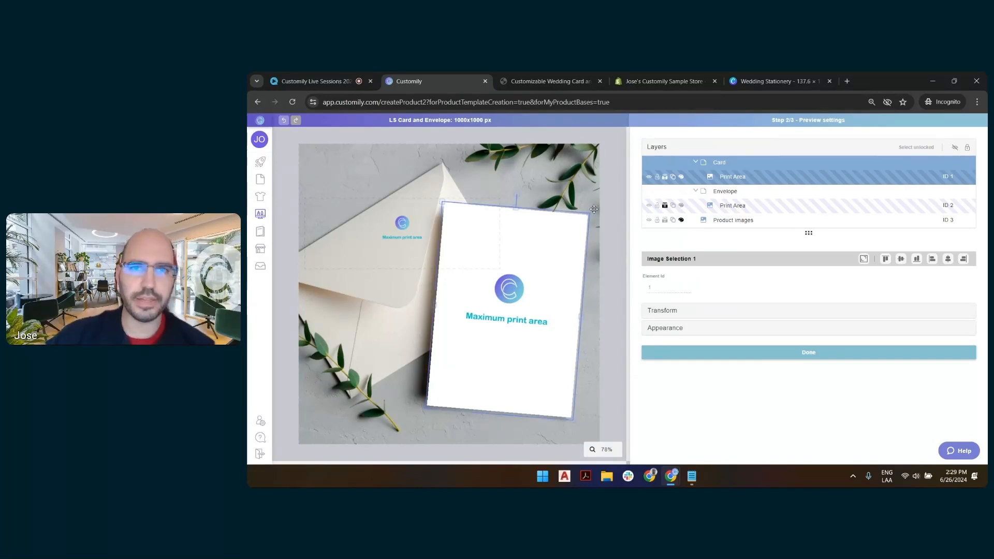
# Step: Fine-tune the lower corners of the Card print area to match the card's edges exactly, and deselect it
pyautogui.scroll(5, 593, 209)
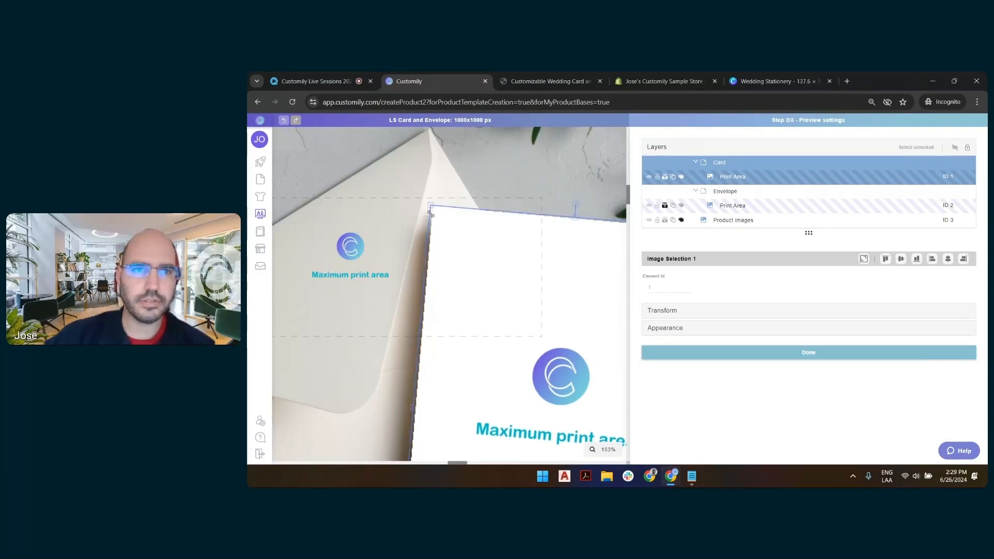
pyautogui.moveTo(467, 465); pyautogui.dragTo(615, 466)
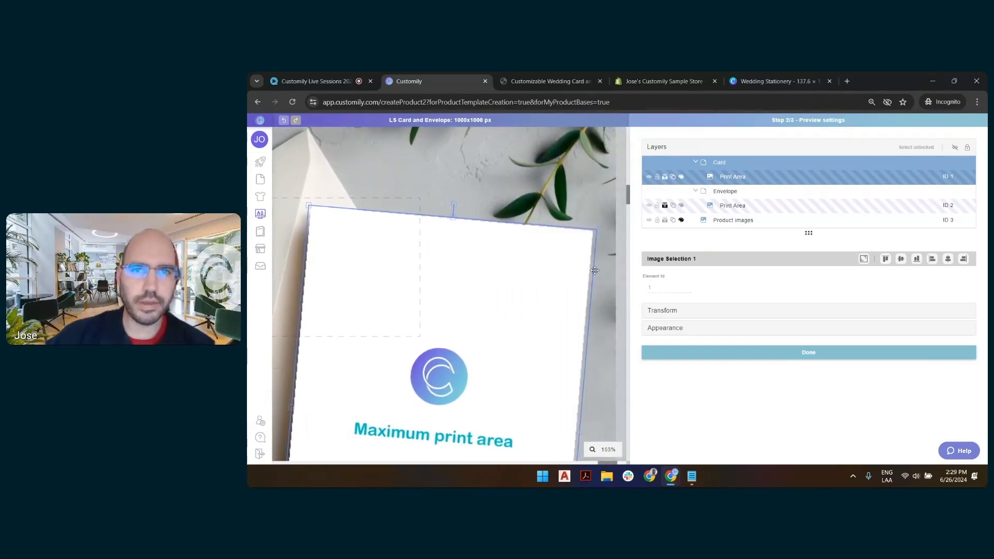
pyautogui.scroll(-2, 548, 294)
pyautogui.scroll(-4, 548, 294)
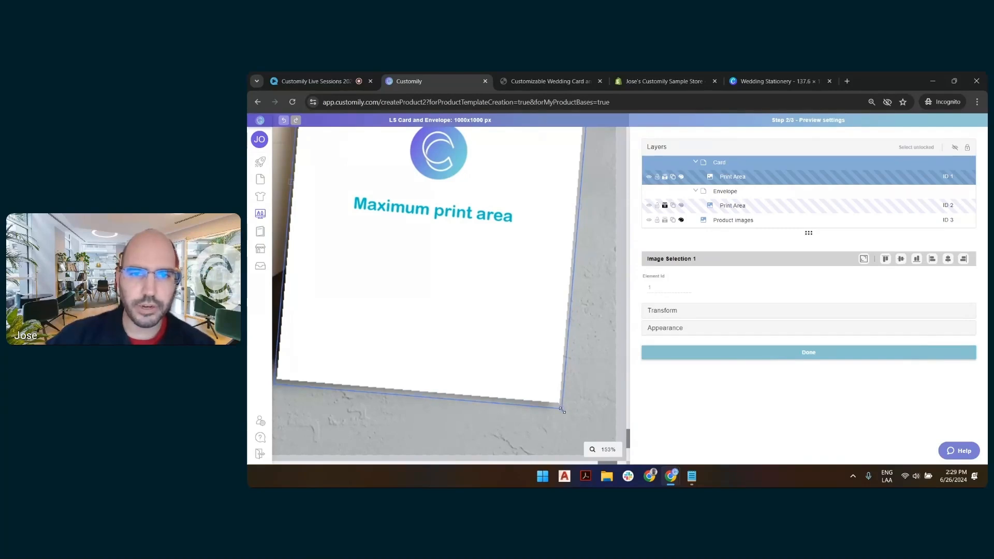
pyautogui.moveTo(562, 410); pyautogui.dragTo(561, 407)
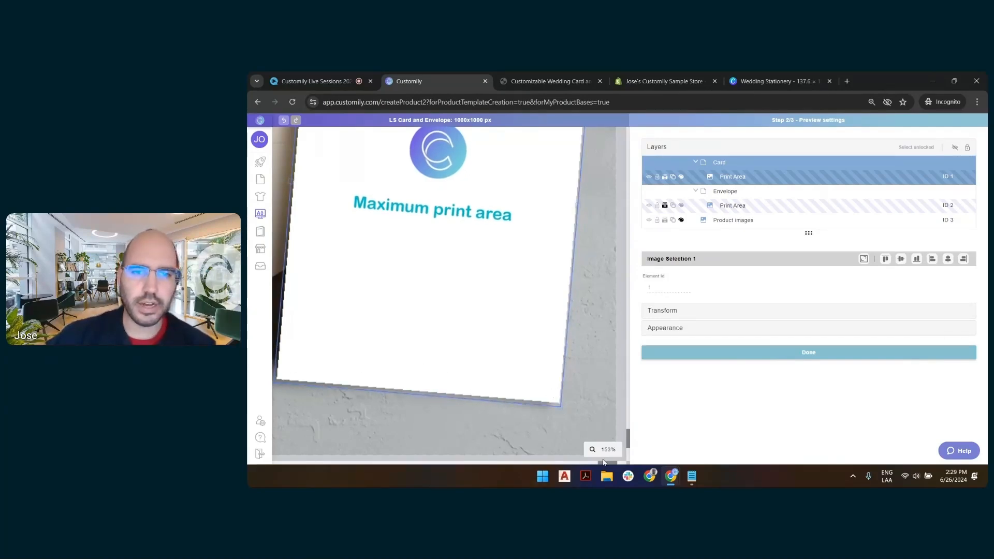
pyautogui.moveTo(604, 466); pyautogui.dragTo(480, 464)
pyautogui.moveTo(373, 383); pyautogui.dragTo(378, 382)
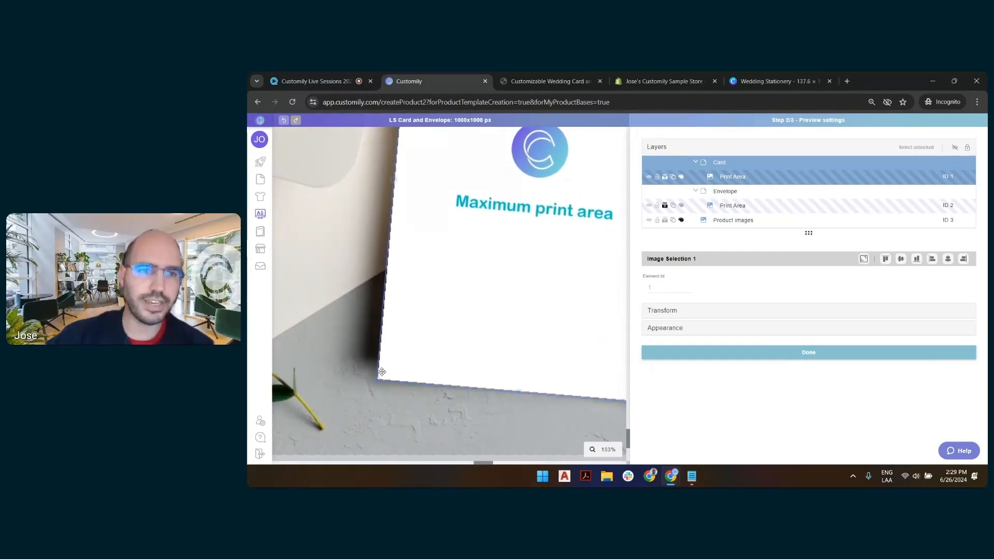
pyautogui.scroll(-3, 483, 306)
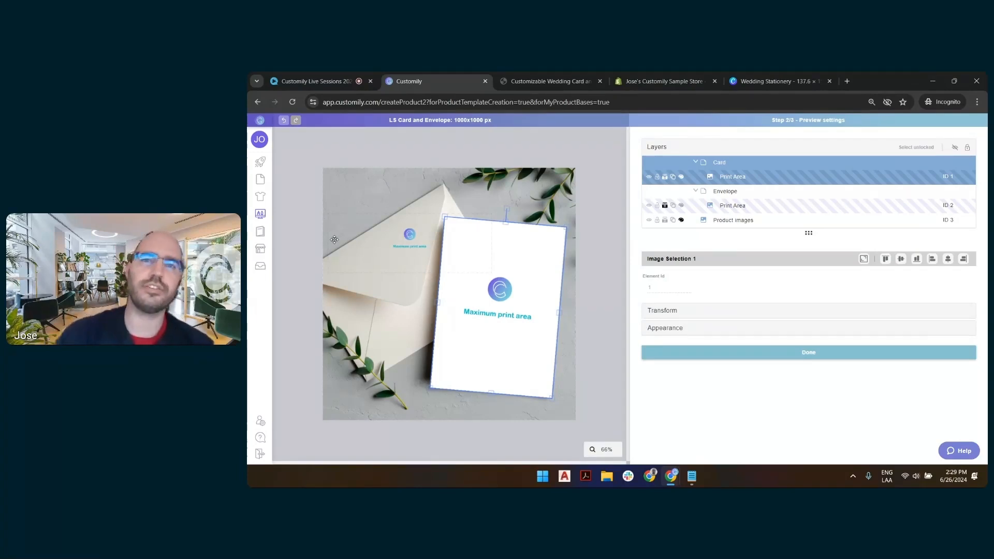
pyautogui.click(584, 167)
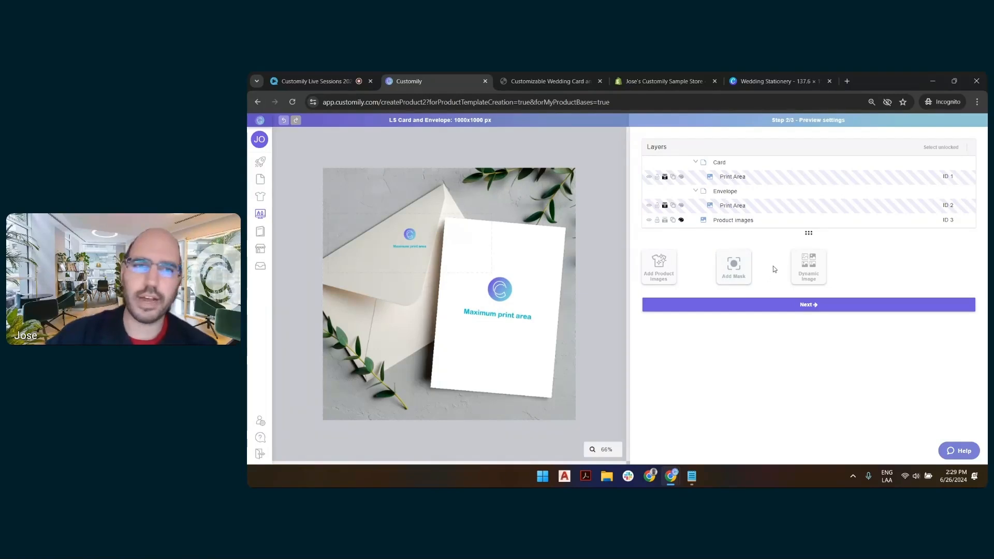
# Step: Rotate the Envelope print area parallel to the envelope's upper edge and resize it to fit on the flap
pyautogui.click(404, 237)
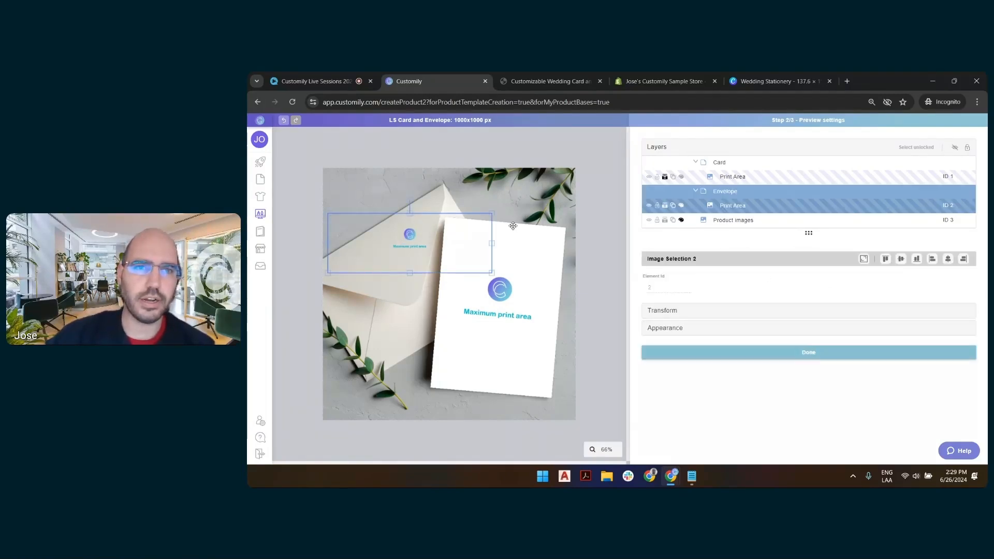
pyautogui.moveTo(492, 213); pyautogui.dragTo(374, 237)
pyautogui.scroll(5, 308, 221)
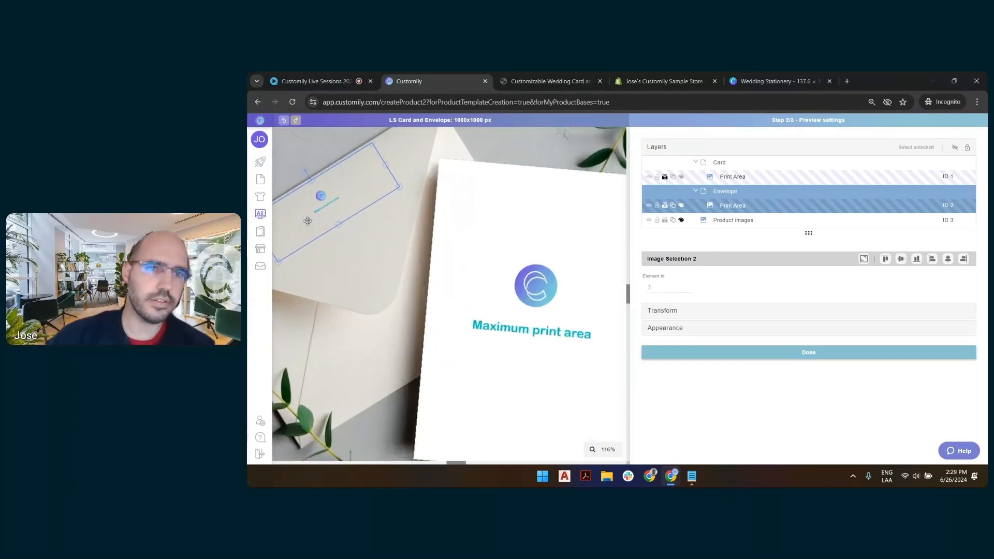
pyautogui.scroll(1, 441, 390)
pyautogui.moveTo(456, 462); pyautogui.dragTo(377, 457)
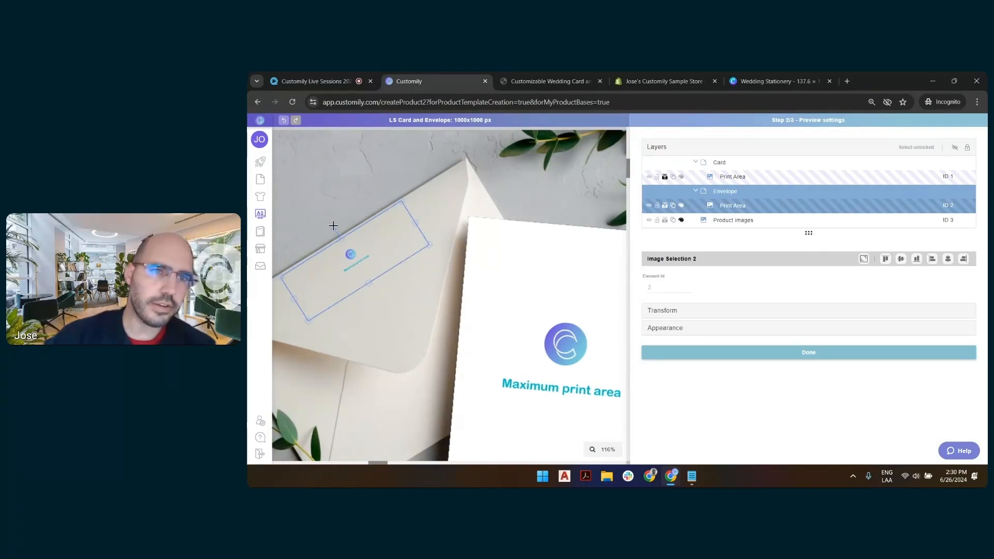
pyautogui.moveTo(429, 244); pyautogui.dragTo(454, 239)
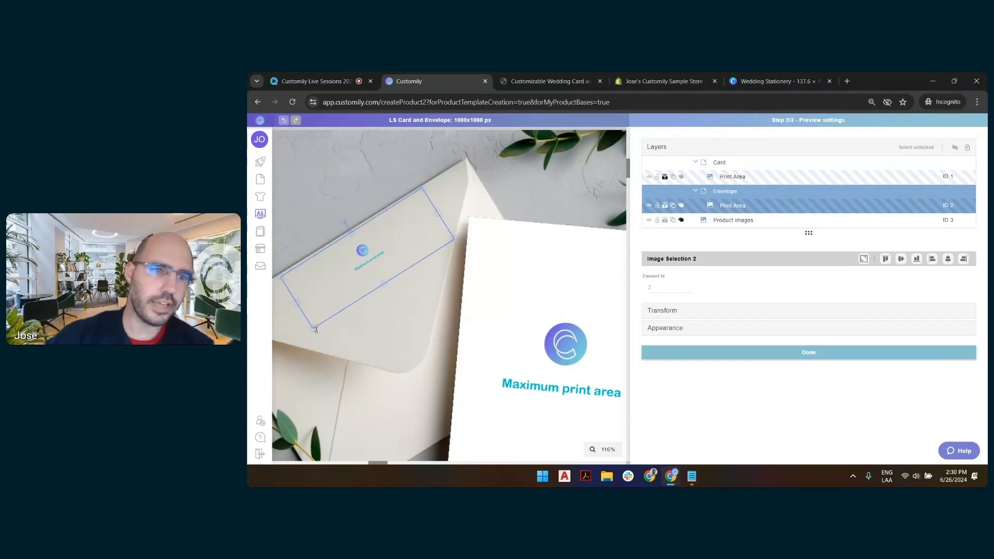
pyautogui.moveTo(314, 328); pyautogui.dragTo(316, 352)
pyautogui.scroll(-2, 522, 215)
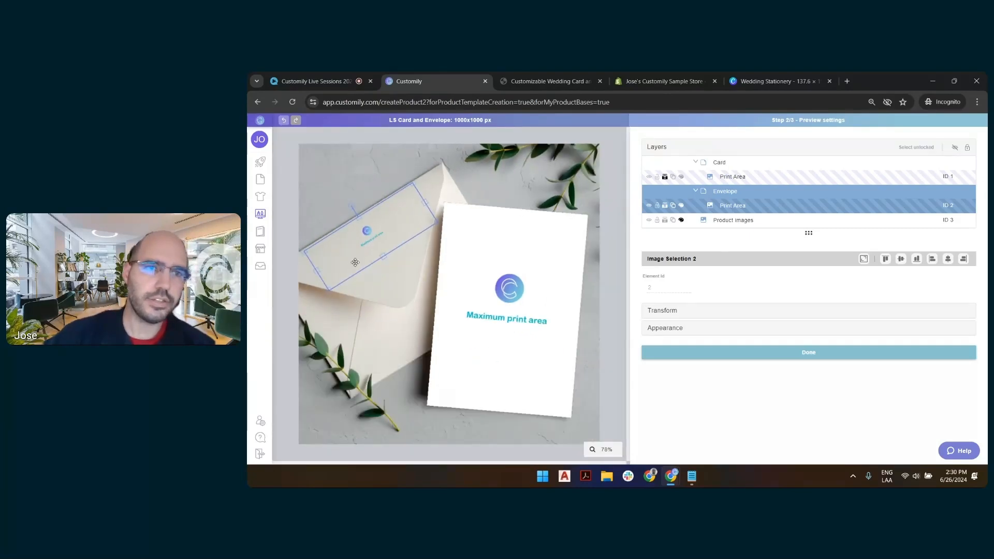
pyautogui.scroll(2, 346, 213)
pyautogui.scroll(-2, 452, 212)
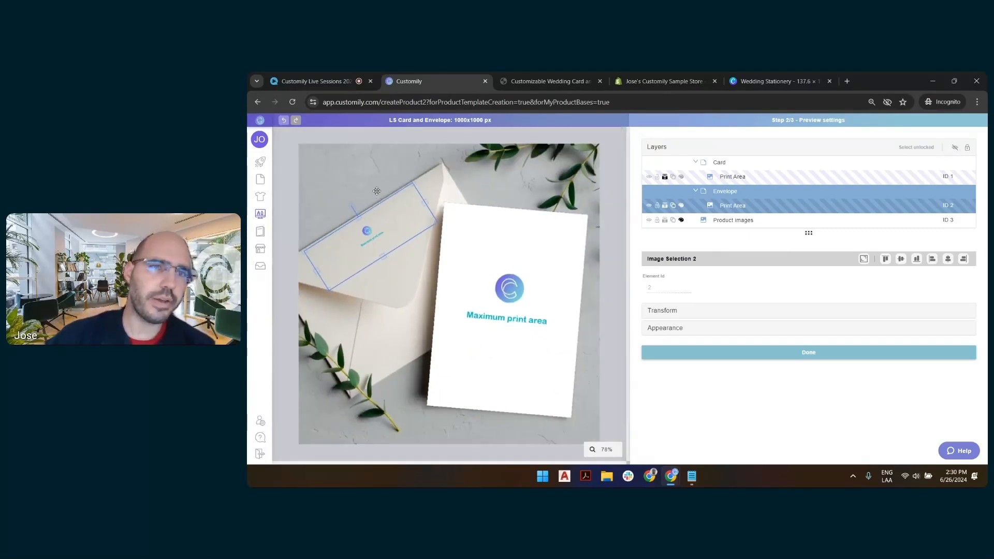
# Step: Nudge the Envelope print area slightly inward on the flap, and deselect it
pyautogui.click(350, 206)
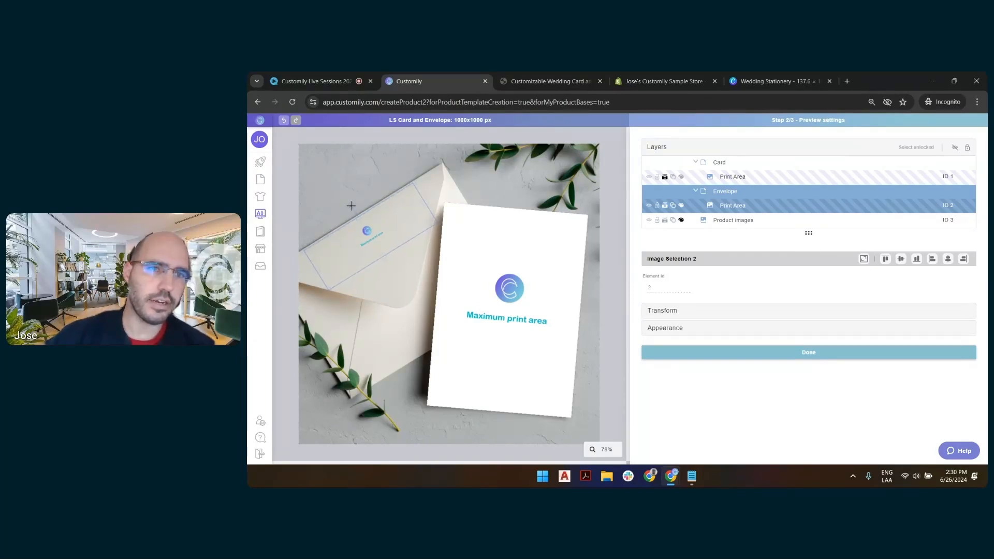
pyautogui.click(365, 214)
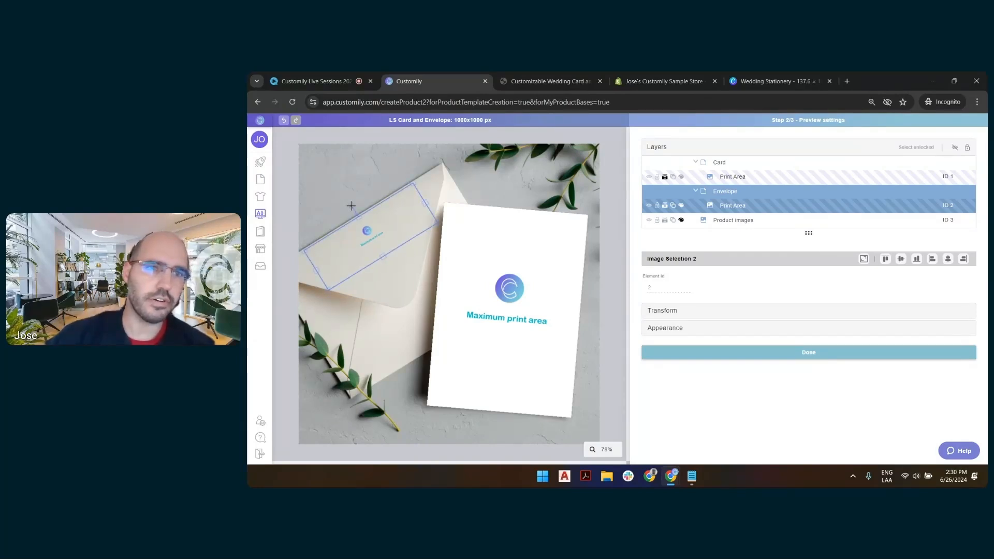
pyautogui.click(616, 165)
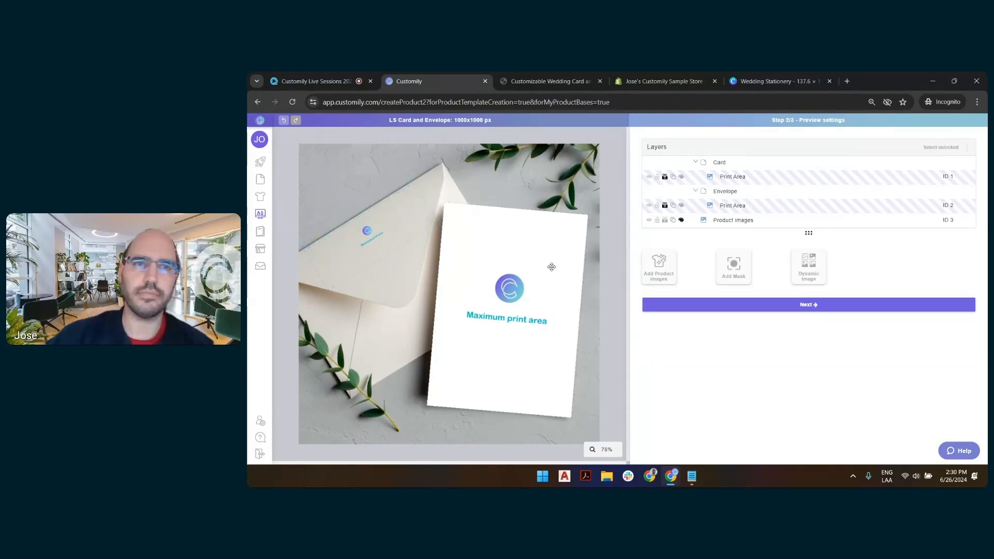
pyautogui.click(417, 218)
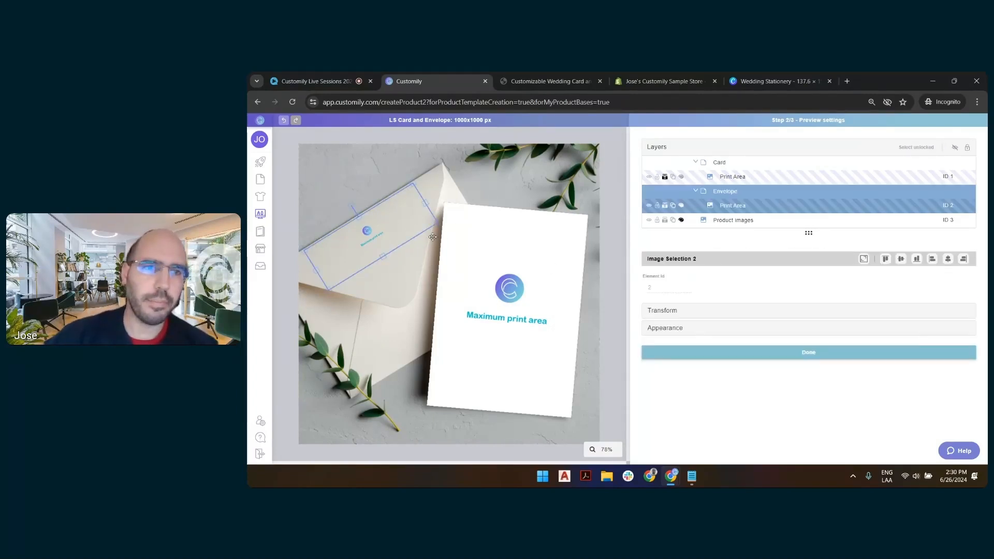
pyautogui.moveTo(438, 223); pyautogui.dragTo(435, 223)
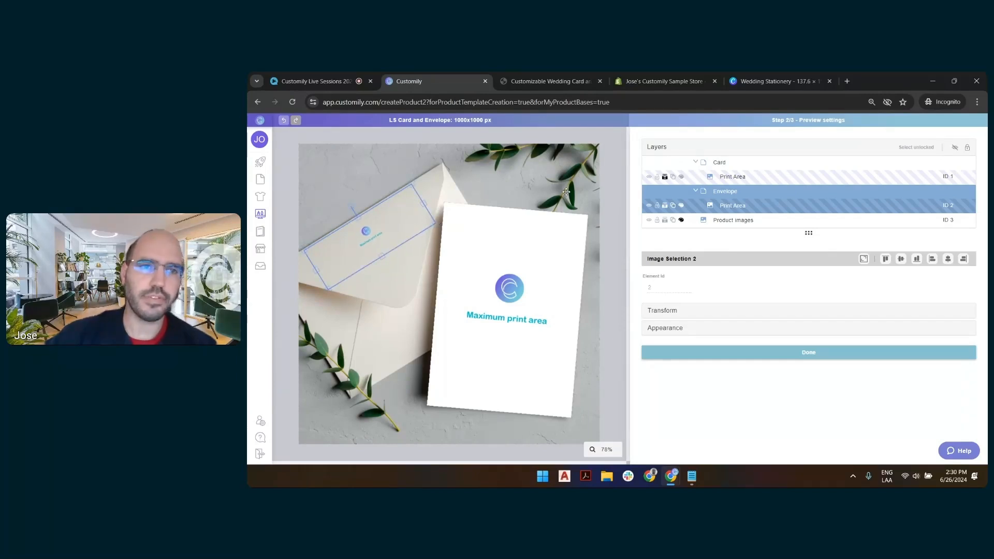
pyautogui.click(609, 183)
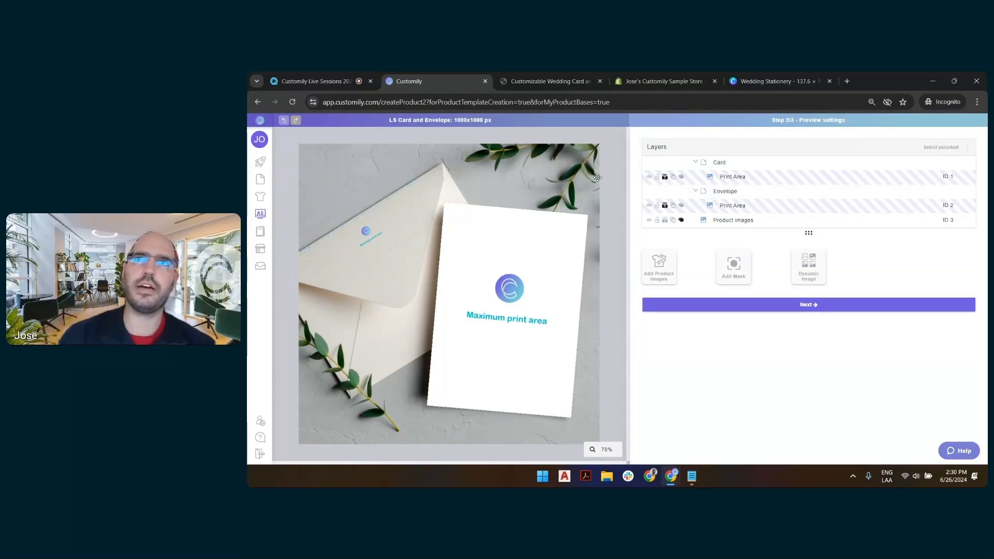
# Step: Add a mask layer to the preview and upload Mask.png from the 6-26 folder as its image
pyautogui.click(745, 263)
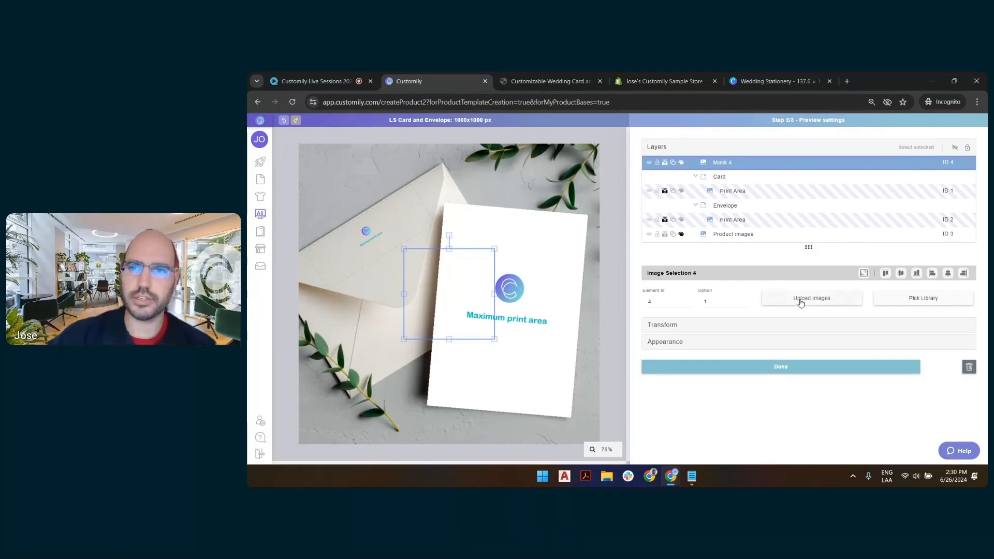
pyautogui.click(800, 303)
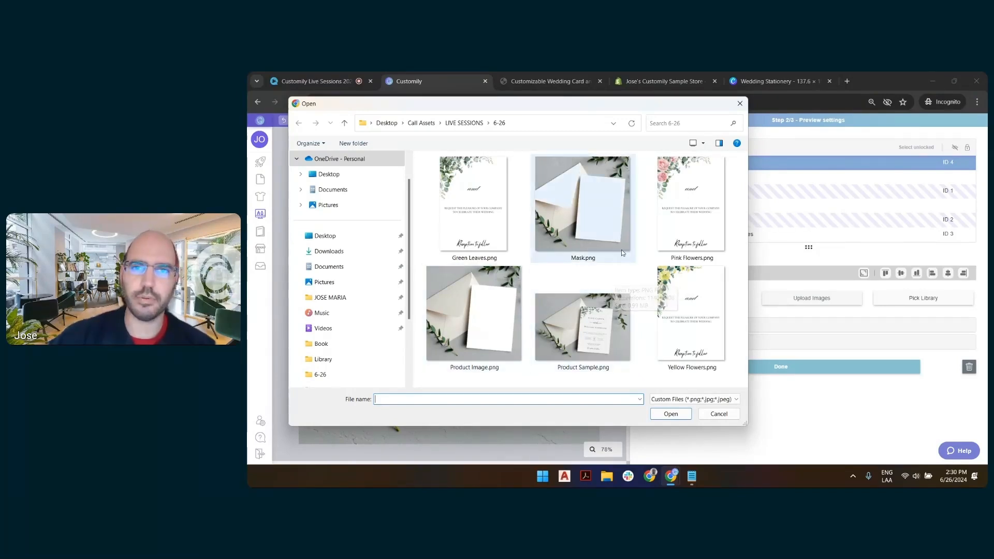
pyautogui.click(602, 196)
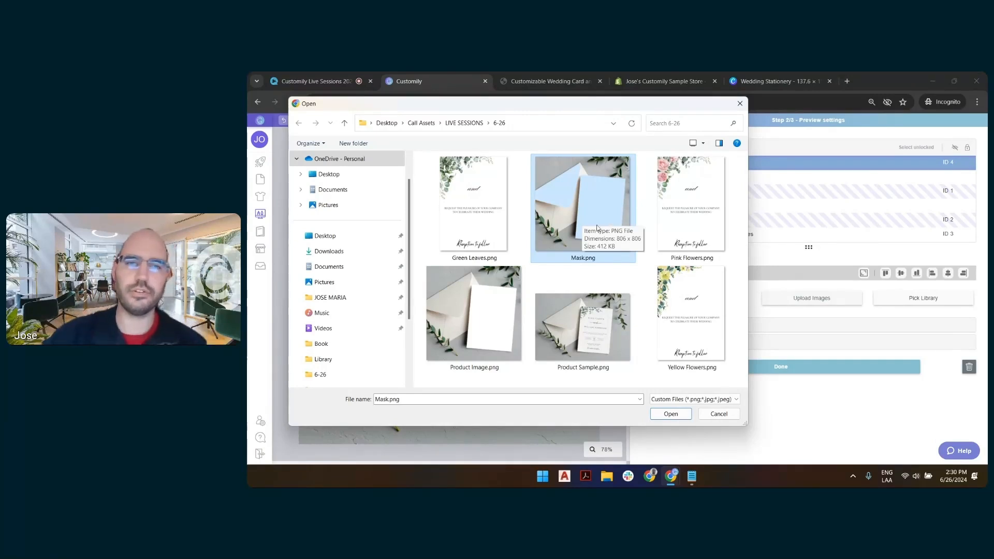
pyautogui.click(505, 298)
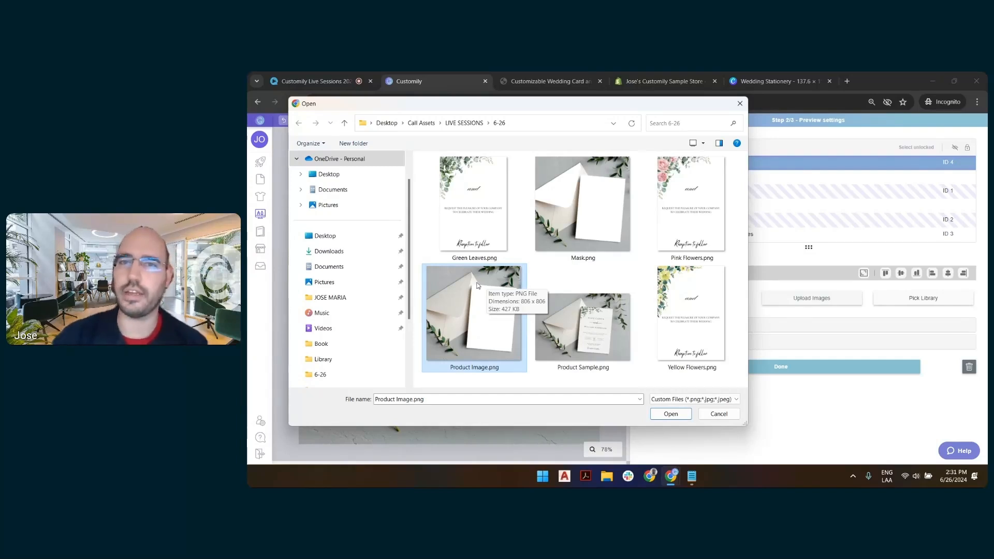
pyautogui.click(595, 194)
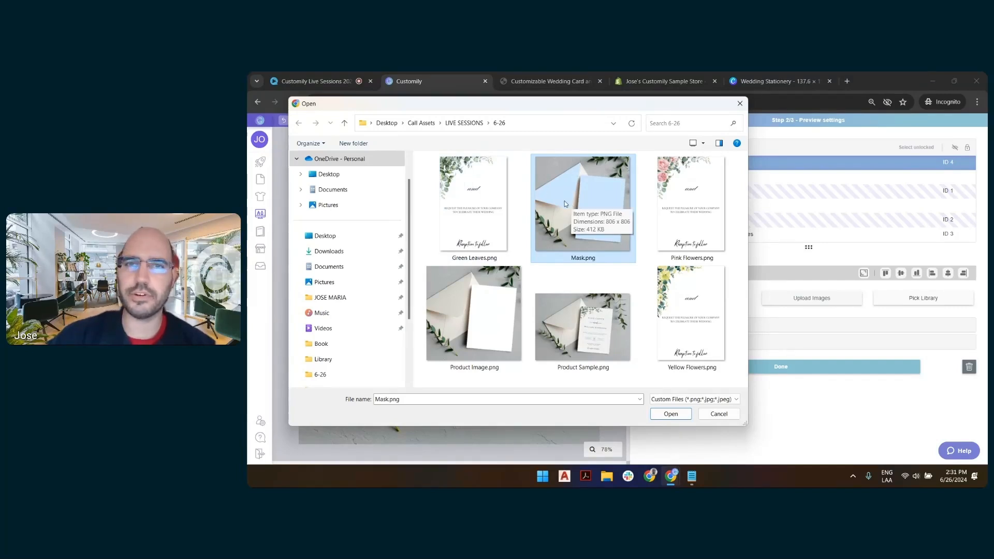
pyautogui.doubleClick(609, 185)
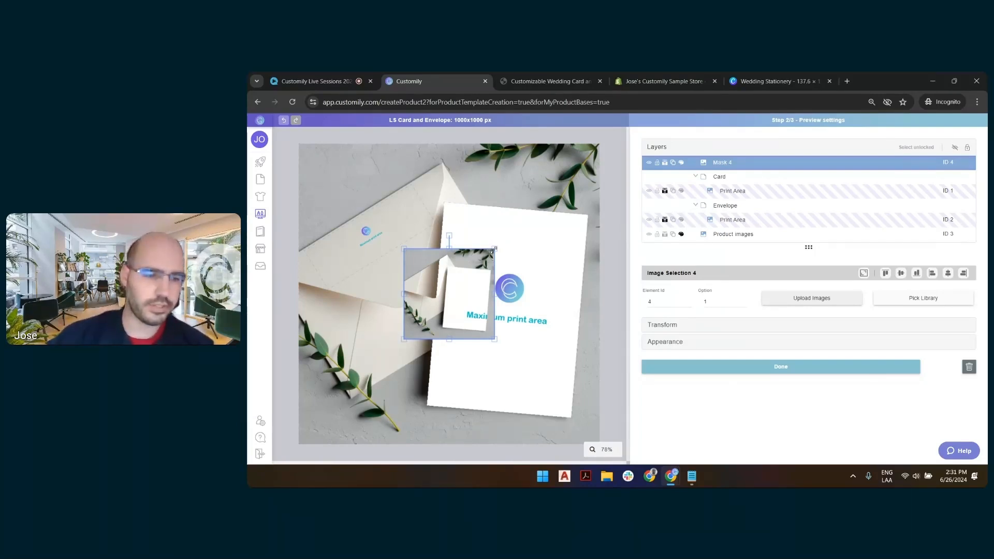
# Step: Try to enlarge and position the mask image by hand over the product photo
pyautogui.moveTo(492, 250); pyautogui.dragTo(544, 199)
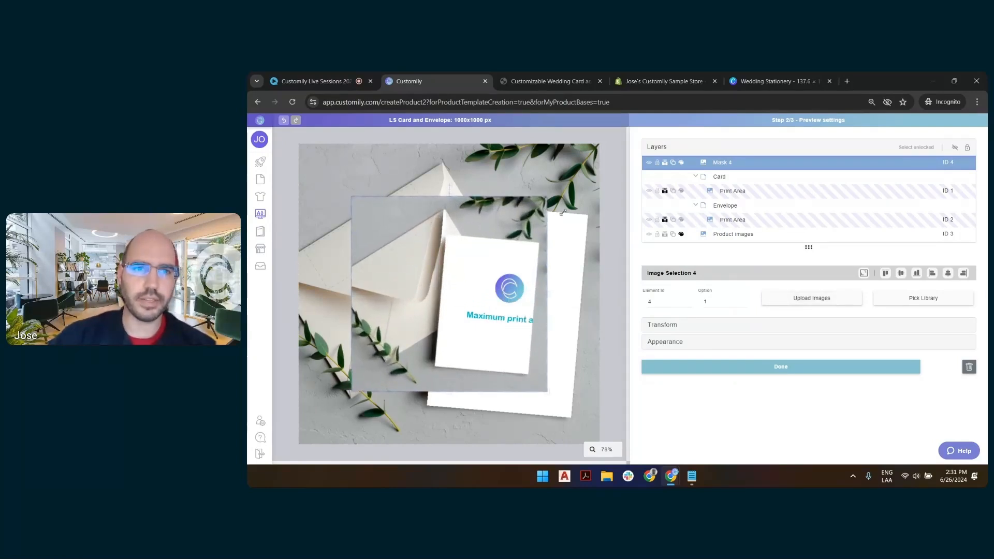
pyautogui.moveTo(513, 241); pyautogui.dragTo(466, 185)
pyautogui.moveTo(406, 168); pyautogui.dragTo(439, 213)
pyautogui.moveTo(413, 252); pyautogui.dragTo(394, 198)
pyautogui.moveTo(467, 172); pyautogui.dragTo(486, 193)
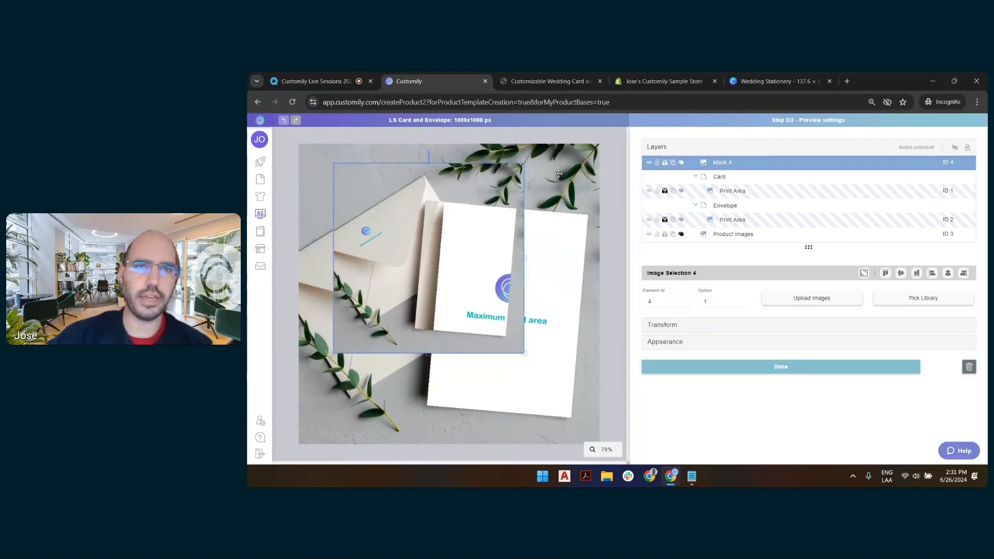
# Step: Fit the mask image to the full canvas, and select the Product images layer
pyautogui.click(862, 271)
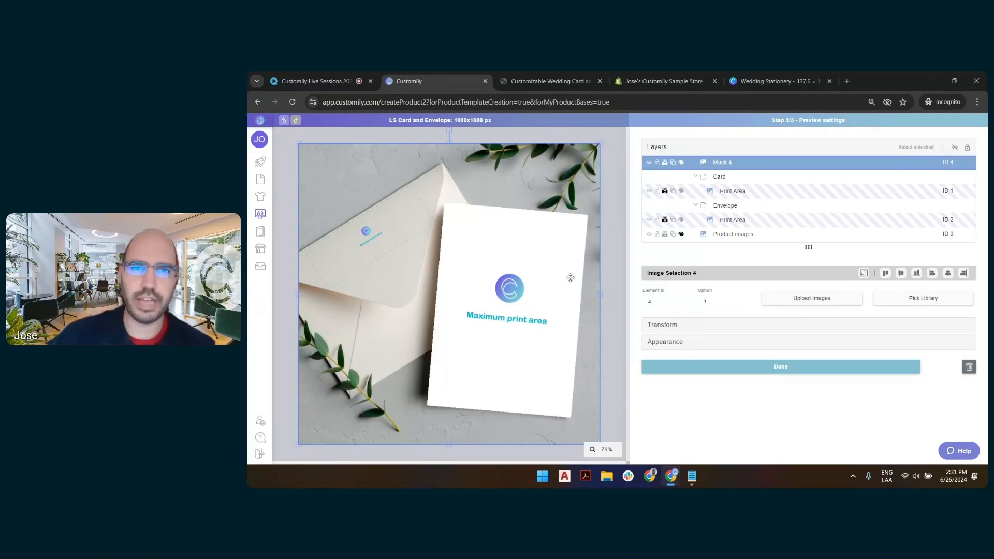
pyautogui.click(611, 219)
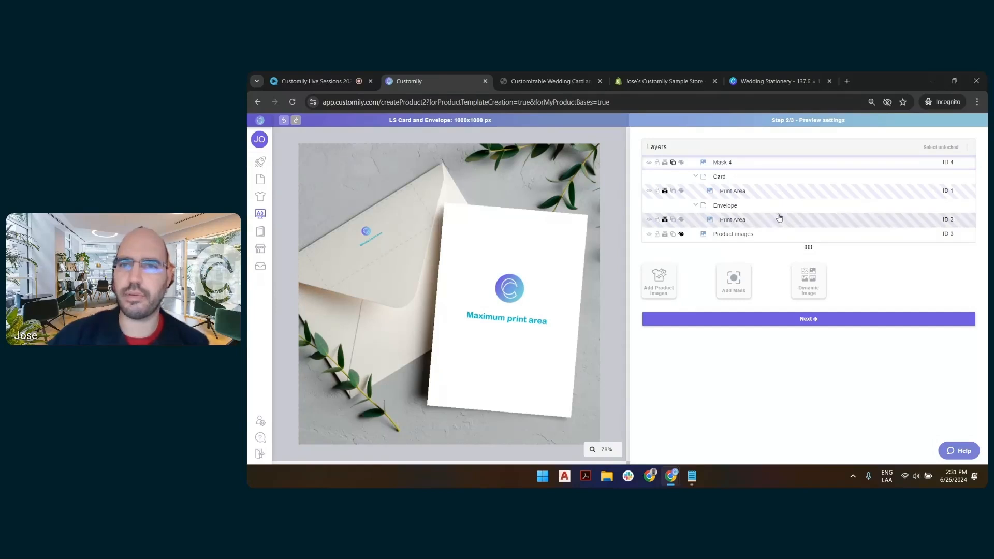
pyautogui.click(733, 237)
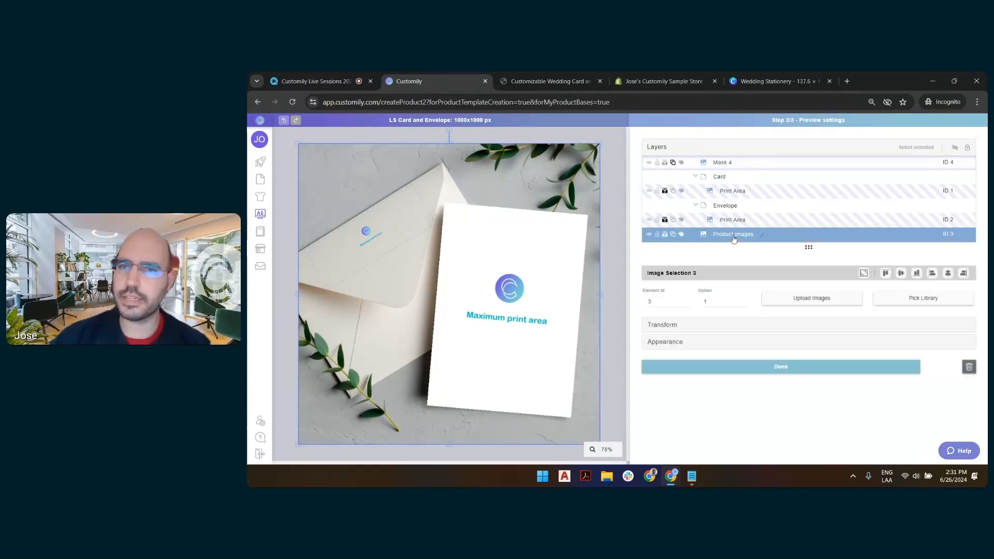
# Step: Check the Mask 4 layer and the Card and Envelope print areas in the preview by selecting each one
pyautogui.click(727, 167)
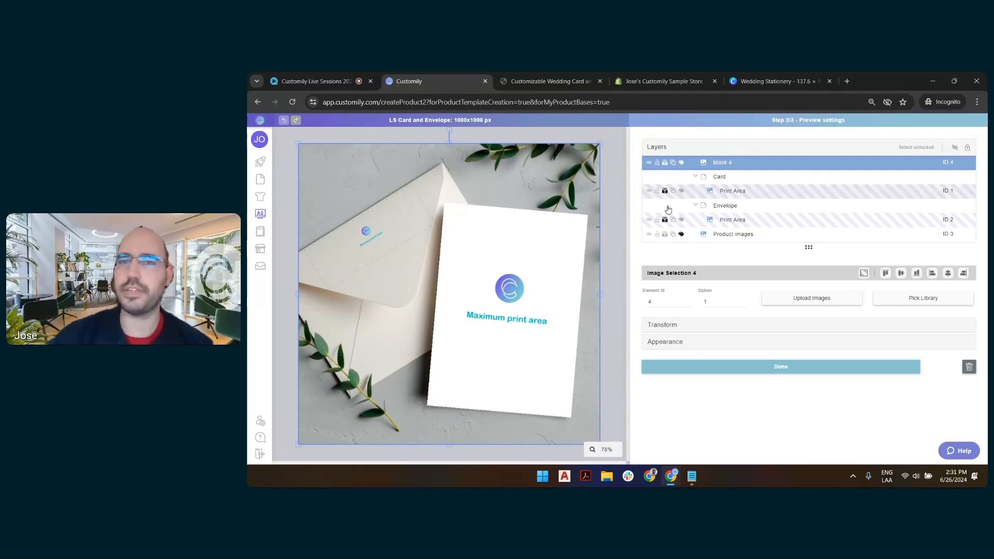
pyautogui.click(724, 178)
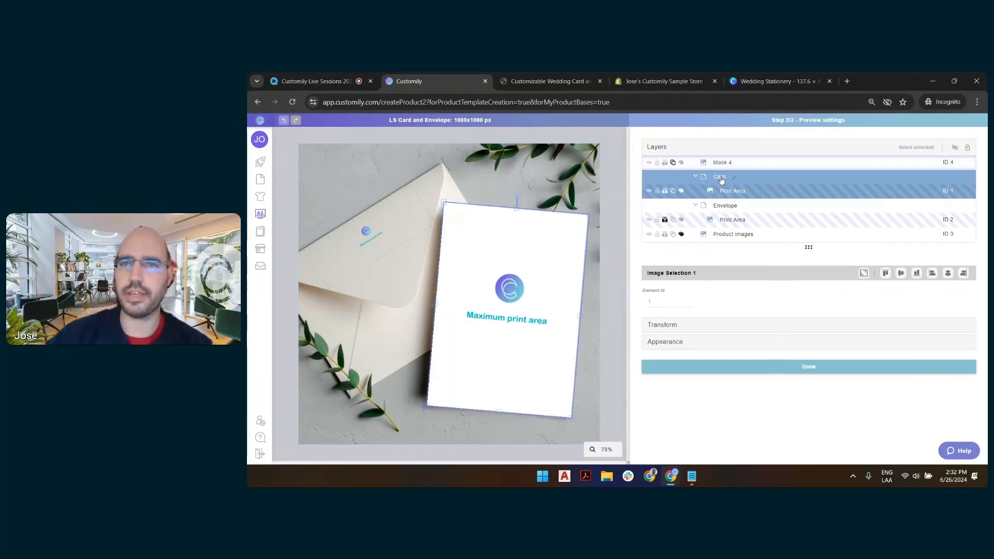
pyautogui.click(724, 207)
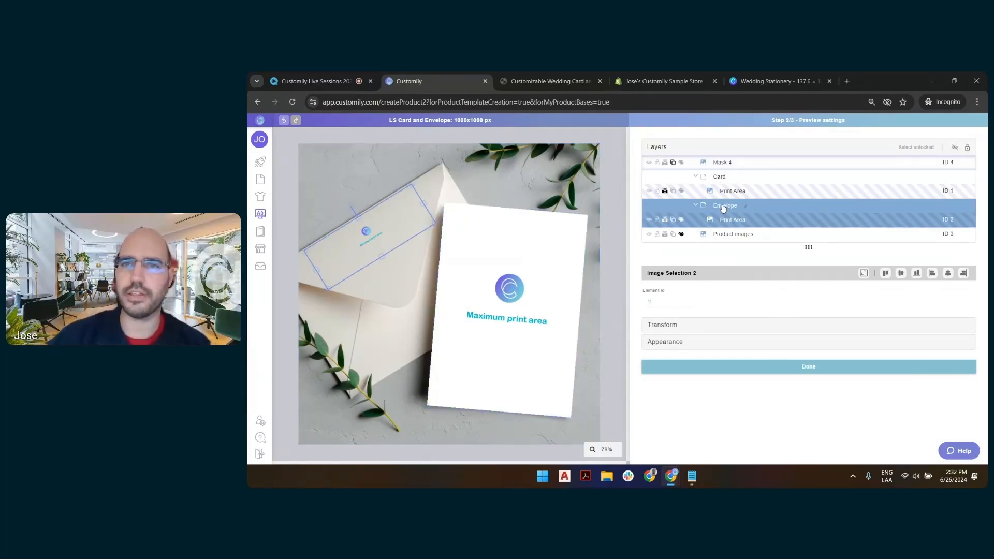
pyautogui.click(616, 194)
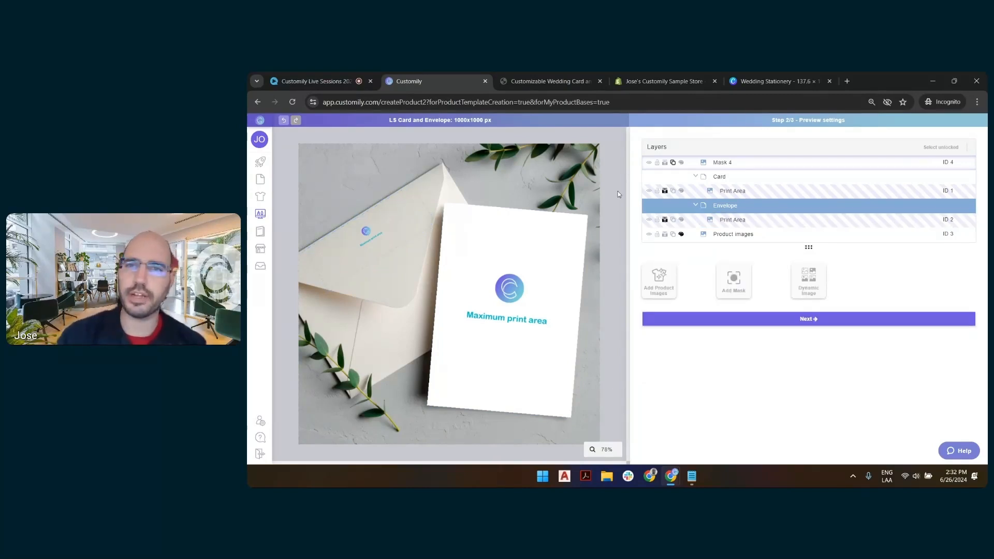
pyautogui.click(730, 193)
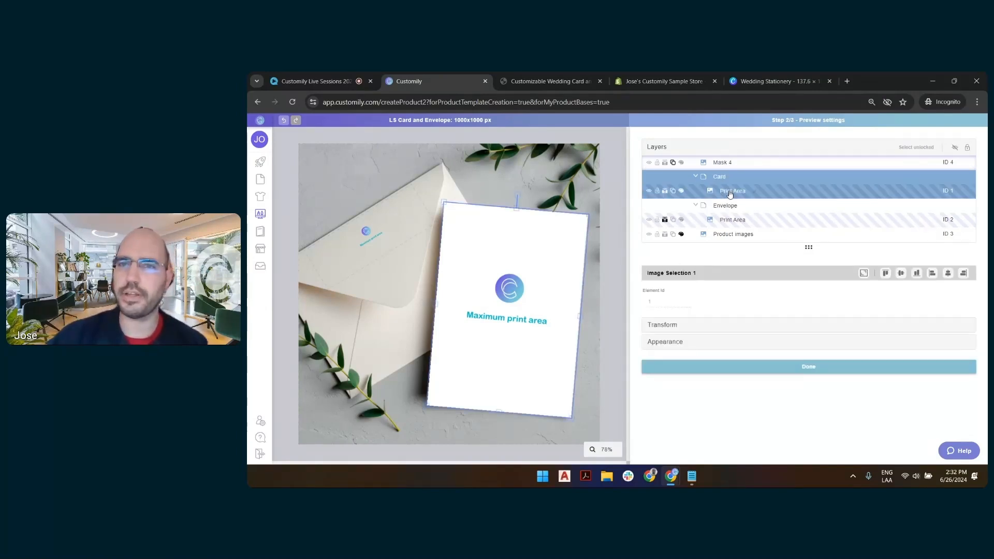
pyautogui.click(787, 221)
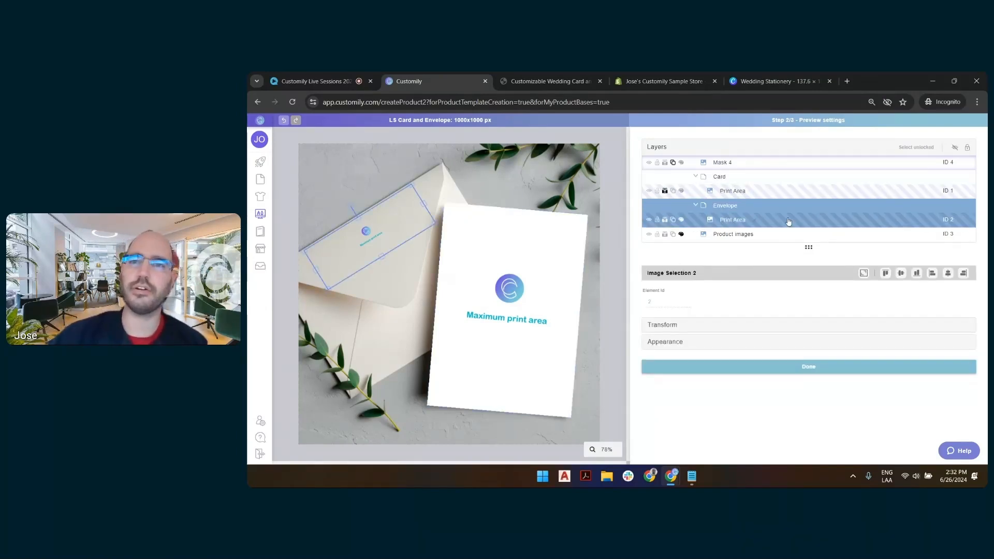
# Step: Proceed to the template review, clear the Color variant name and its Product Image value, and save the product base
pyautogui.click(809, 367)
pyautogui.click(814, 318)
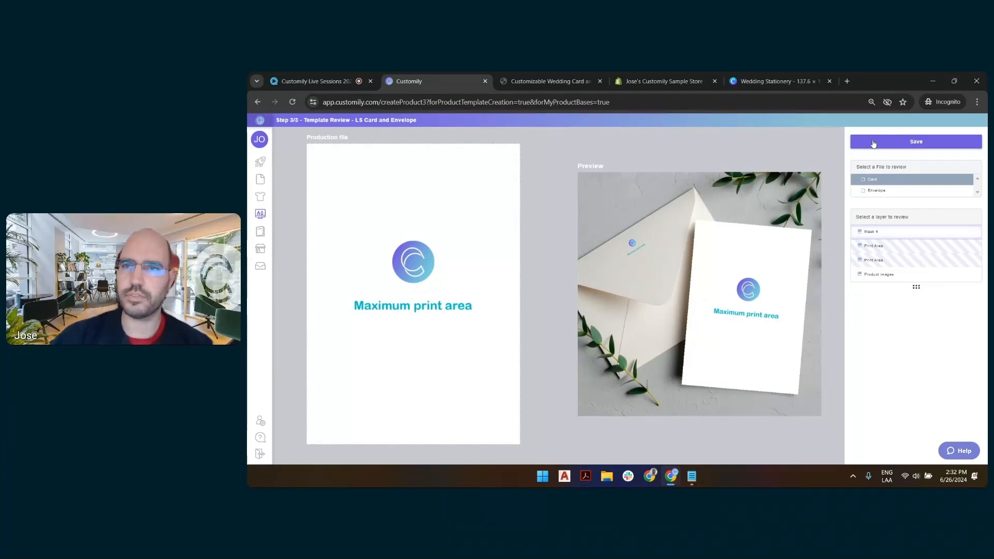
pyautogui.click(873, 142)
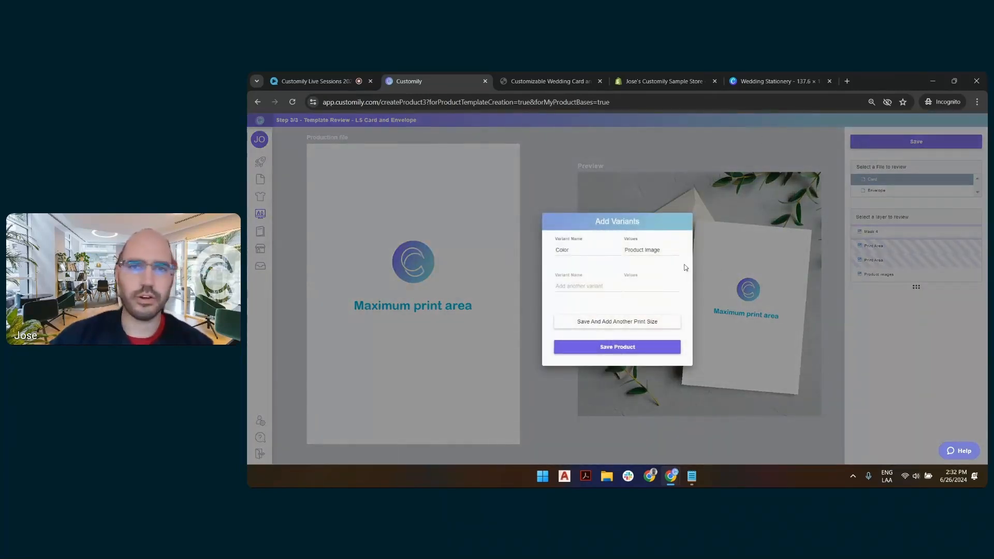
pyautogui.click(580, 247)
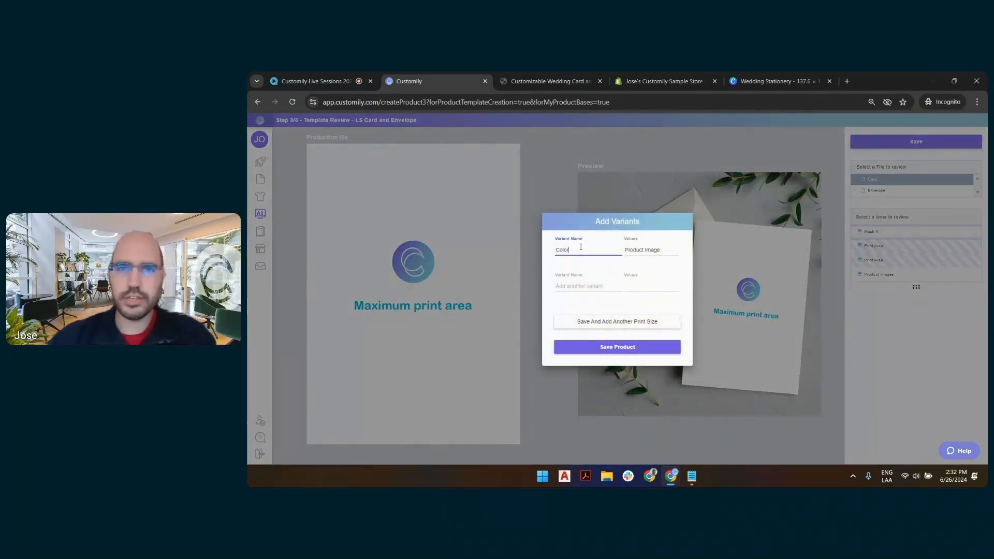
pyautogui.click(641, 249)
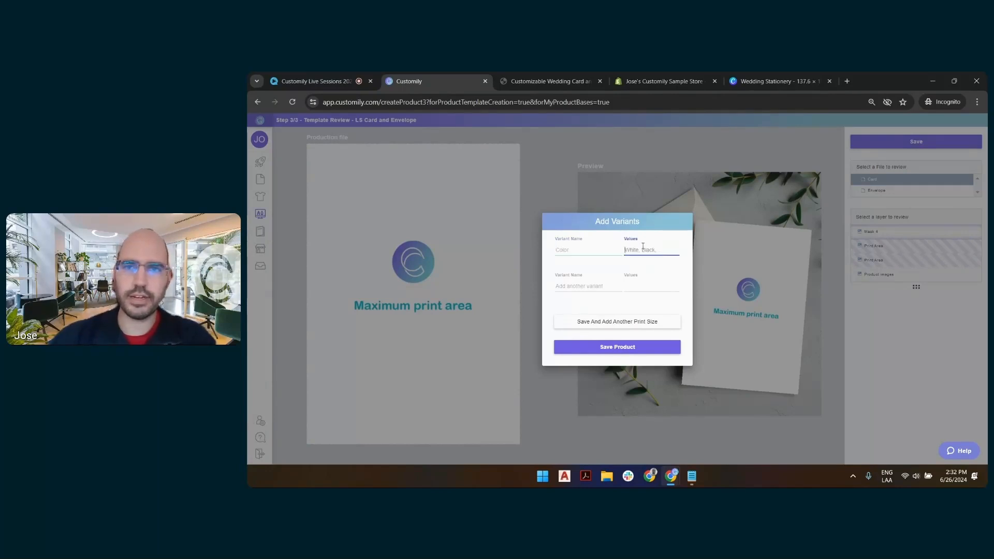
pyautogui.click(632, 349)
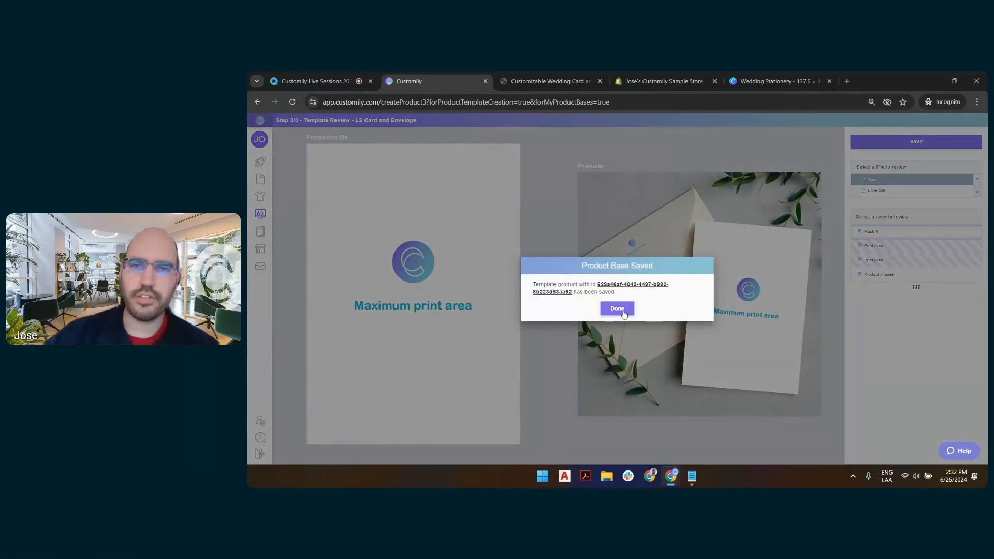
pyautogui.click(622, 310)
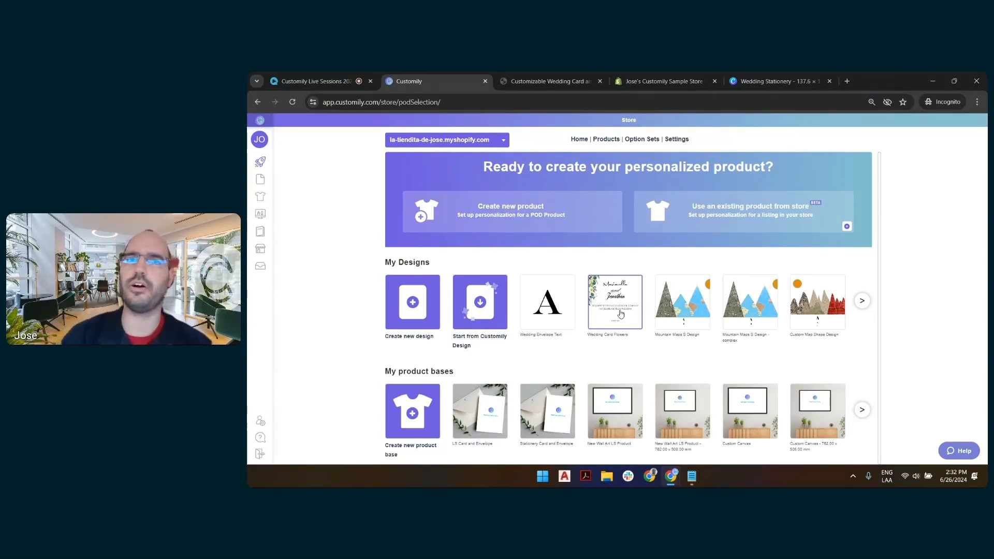
# Step: Switch to the Wedding Stationery design in Canva and examine the floral artwork and fixed text on its three pages
pyautogui.click(779, 88)
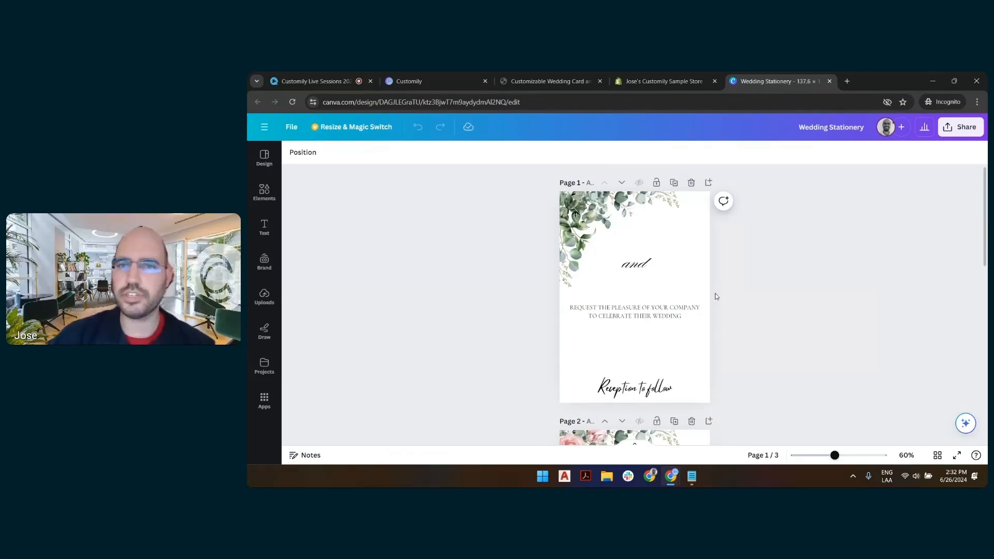
pyautogui.click(607, 210)
pyautogui.click(485, 249)
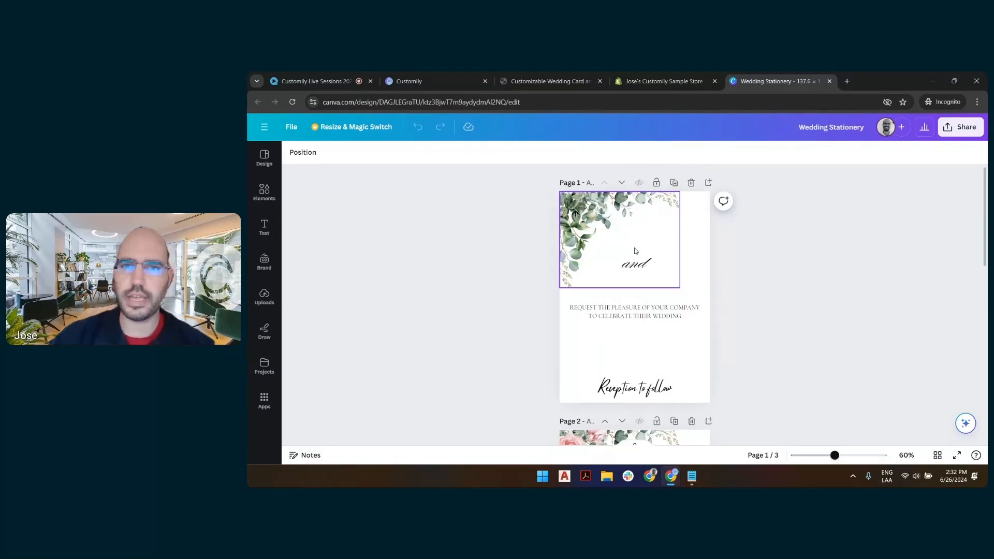
pyautogui.scroll(-1, 784, 282)
pyautogui.scroll(1, 760, 246)
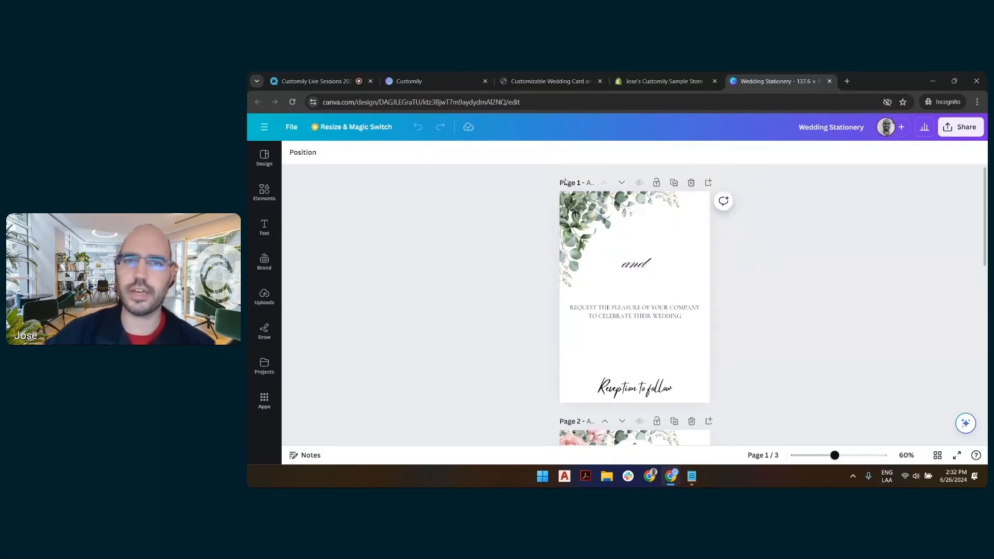
pyautogui.click(706, 374)
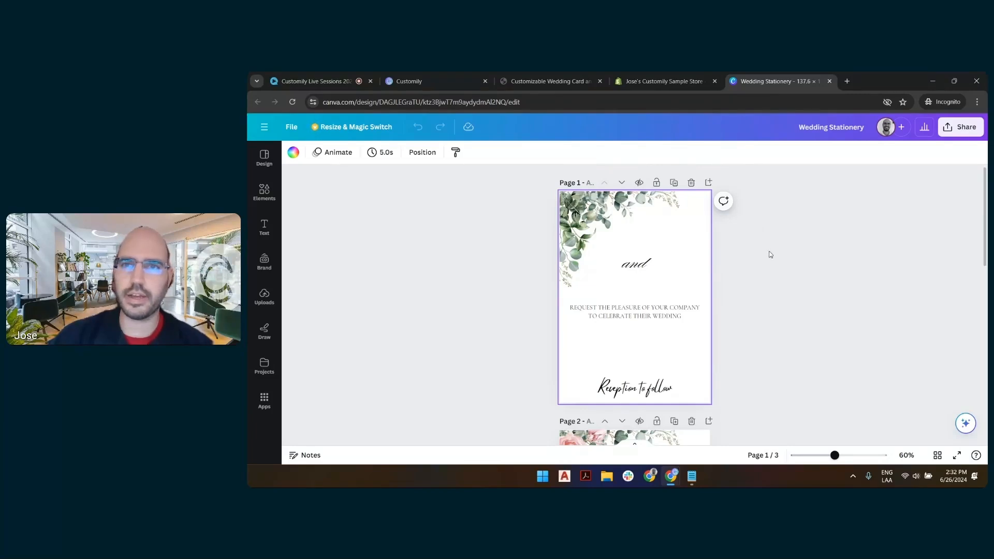
pyautogui.click(609, 197)
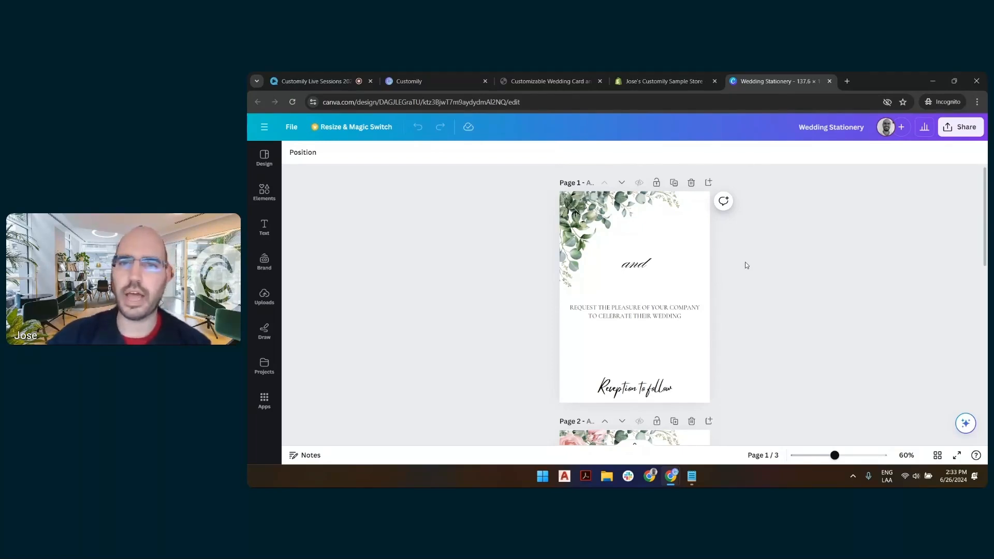
pyautogui.scroll(-4, 728, 263)
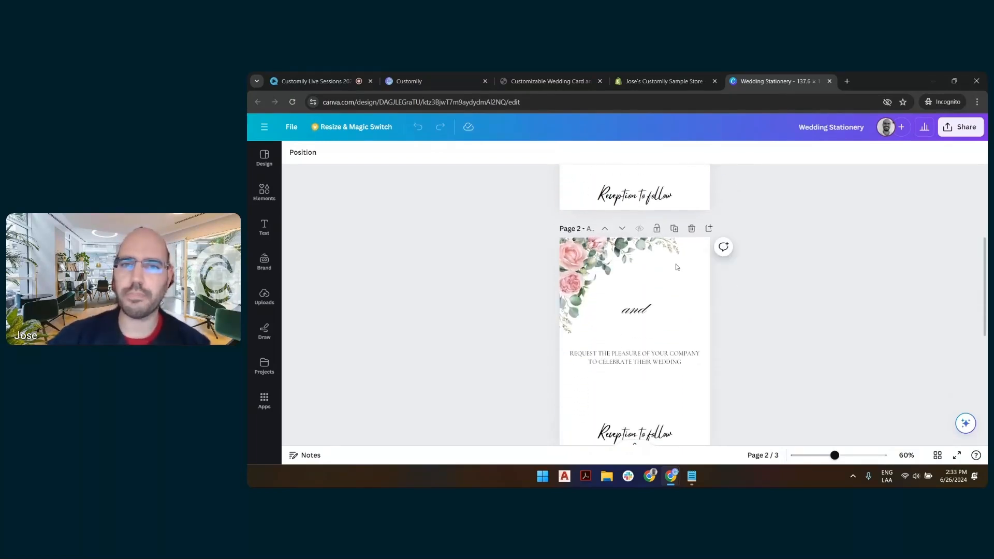
pyautogui.scroll(-5, 753, 278)
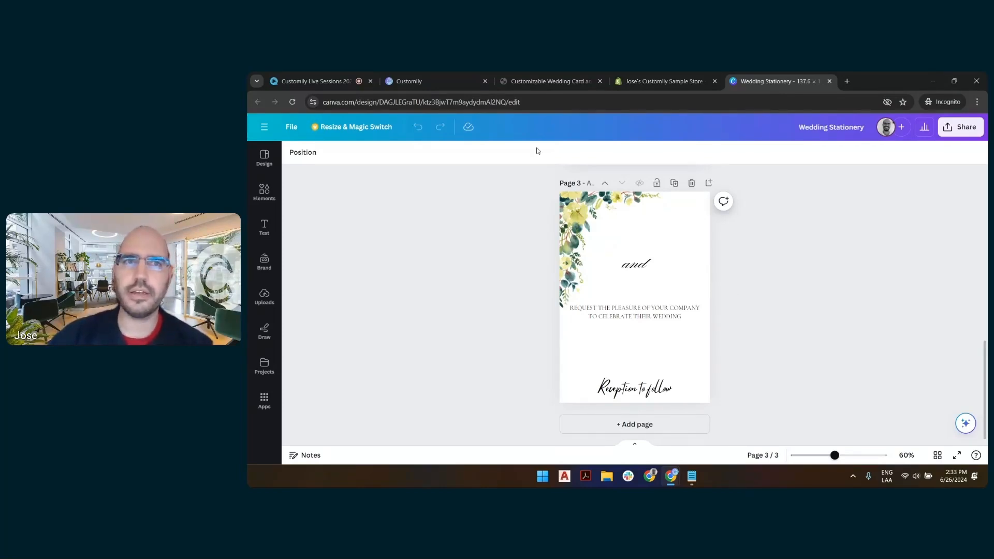
# Step: Return to Customily, open the Wedding Card Flowers design, and preview option 3 of its Select Design image layer
pyautogui.moveTo(422, 79)
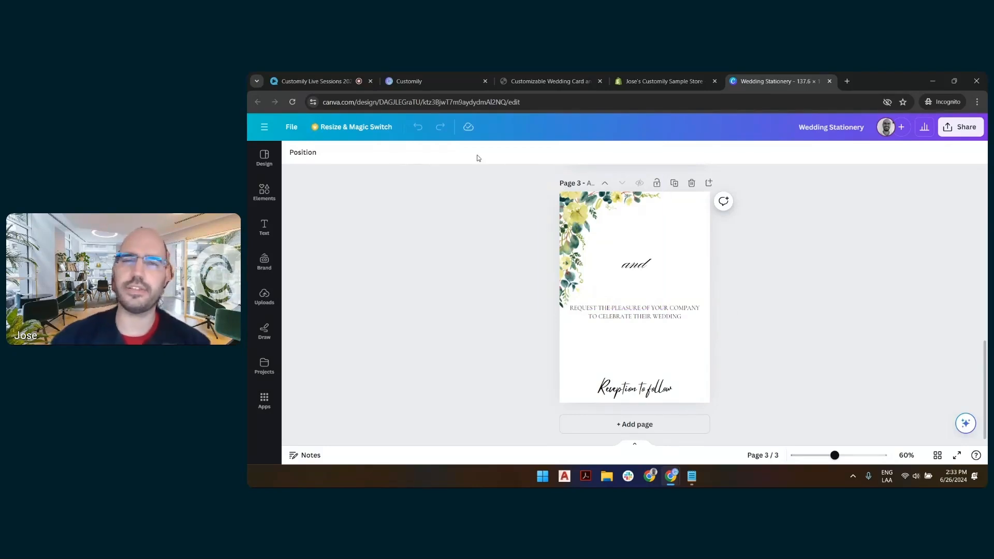
pyautogui.click(432, 81)
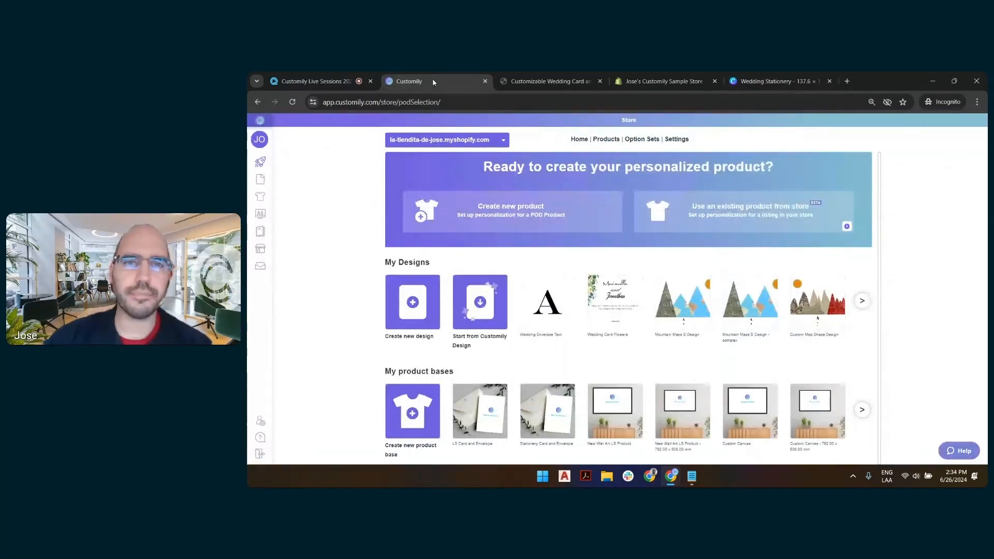
pyautogui.click(619, 302)
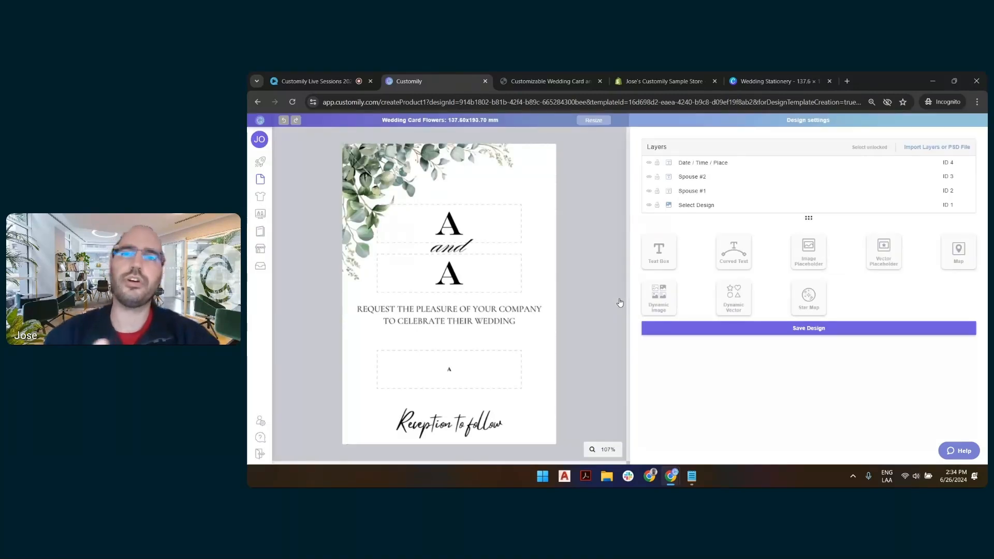
pyautogui.click(682, 207)
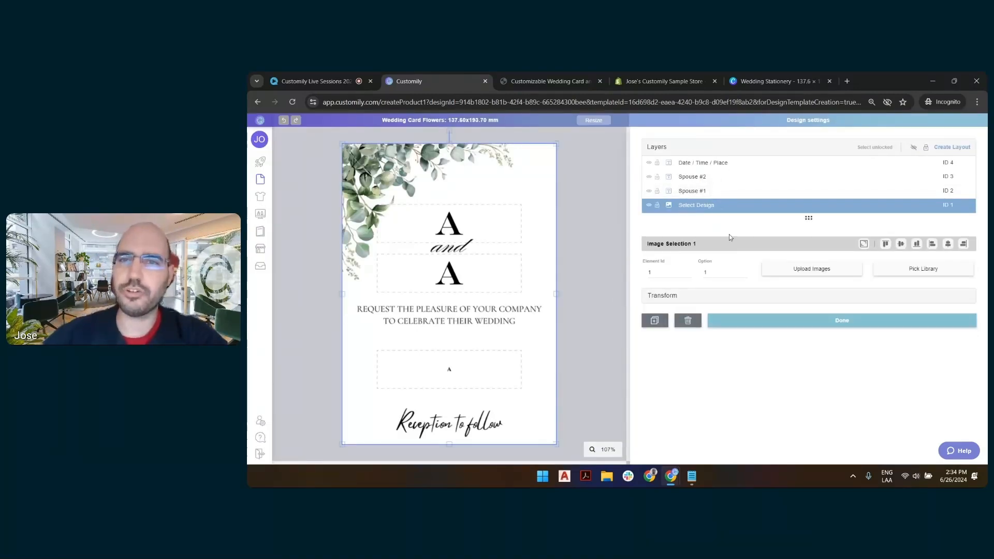
pyautogui.click(743, 271)
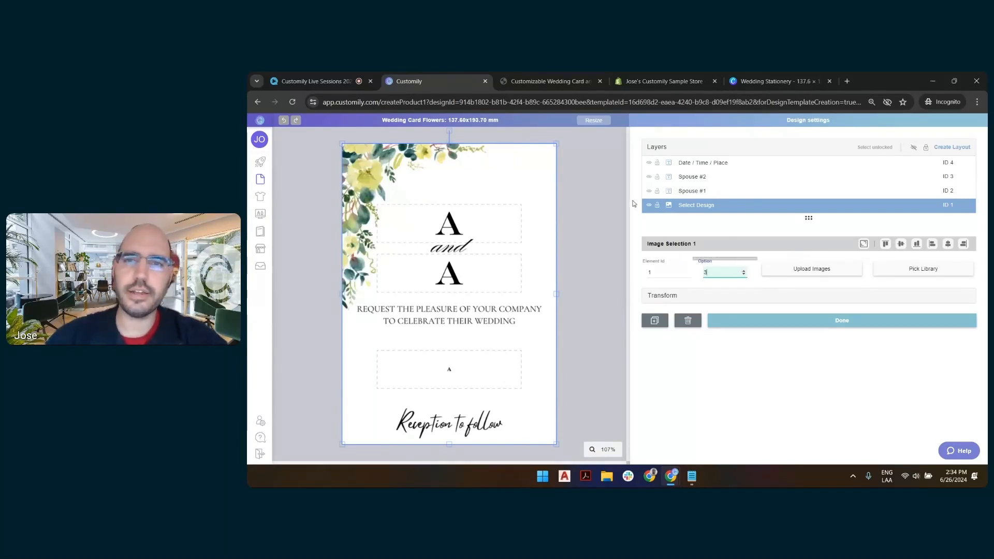
# Step: Inspect the Spouse #1, Spouse #2 and Date / Time / Place text layers, and preview font option 3 on Spouse #2
pyautogui.click(690, 192)
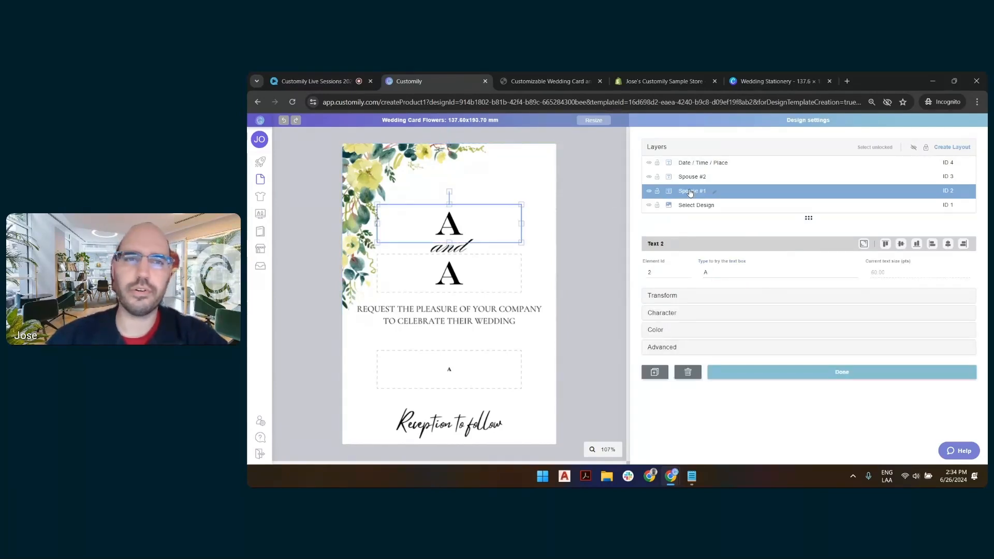
pyautogui.click(691, 178)
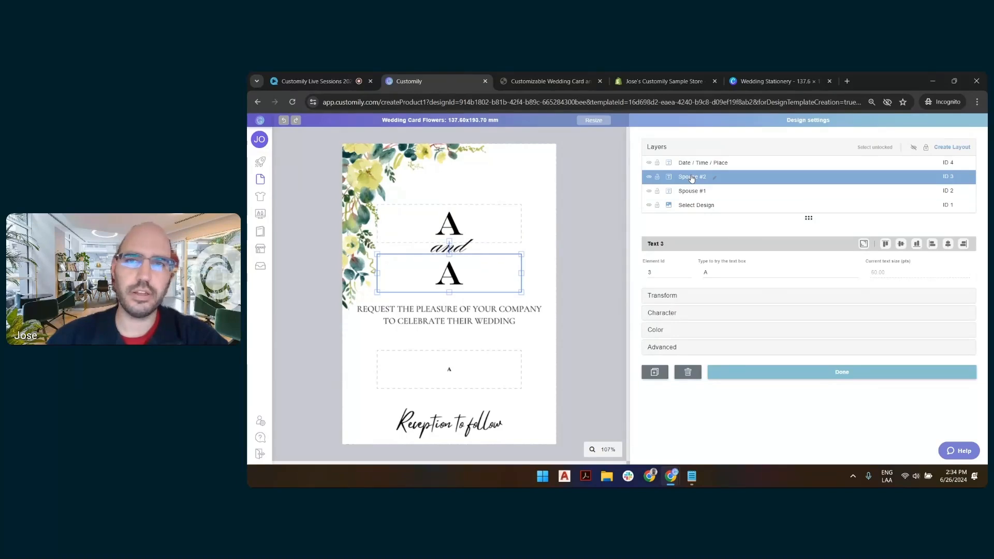
pyautogui.click(692, 165)
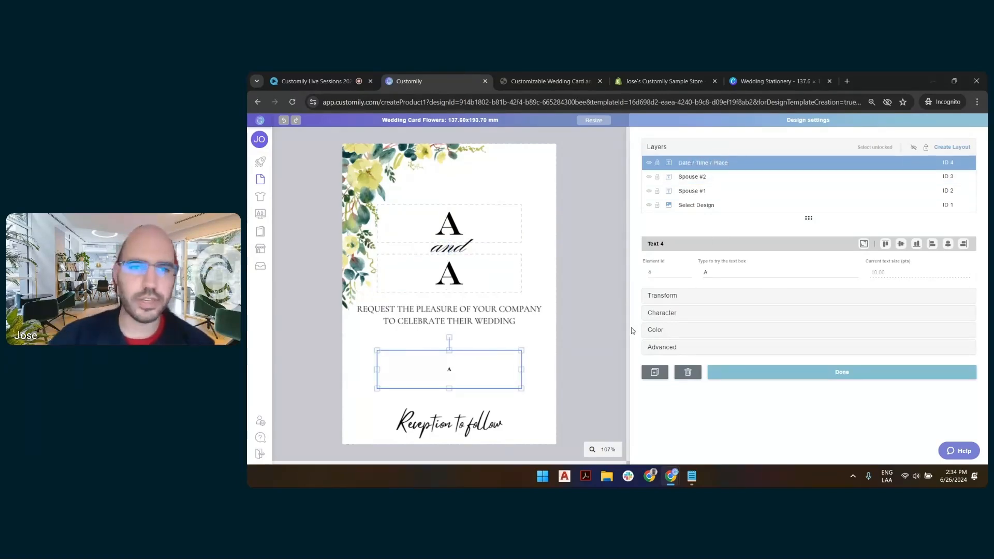
pyautogui.click(499, 260)
pyautogui.click(665, 313)
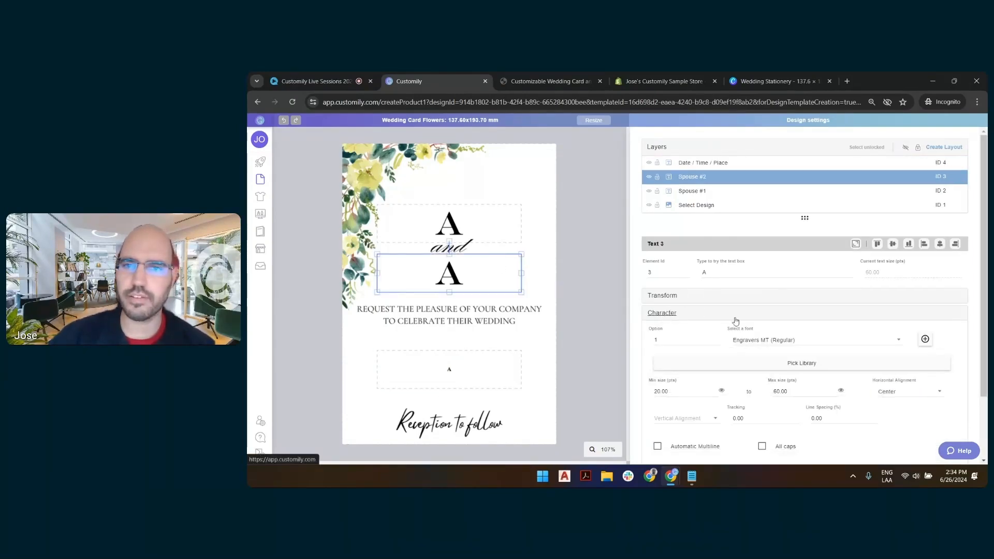
pyautogui.click(716, 340)
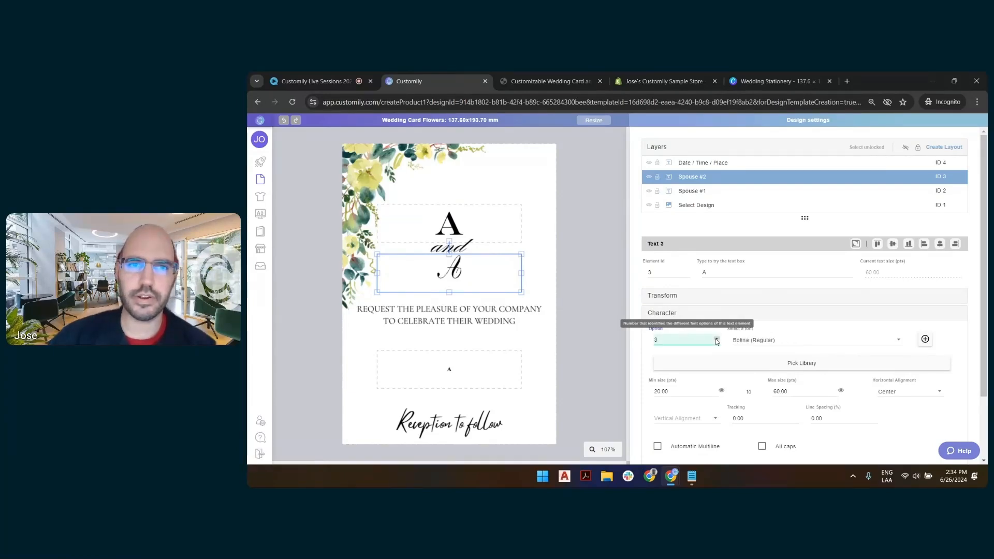
pyautogui.click(614, 250)
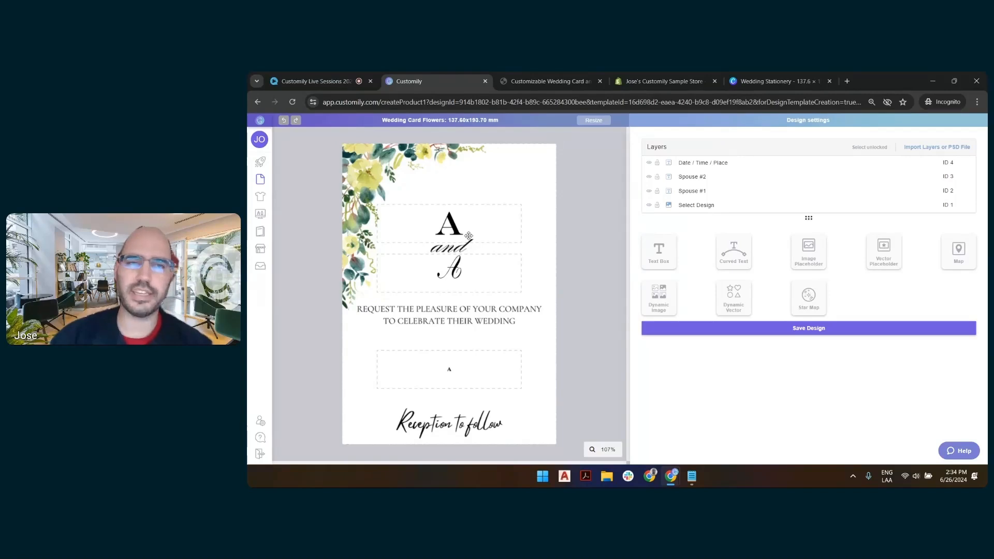
# Step: Leave the Wedding Card Flowers design, discarding its changes, and create a new design named "LS Wedding Envelope Text"
pyautogui.moveTo(266, 180)
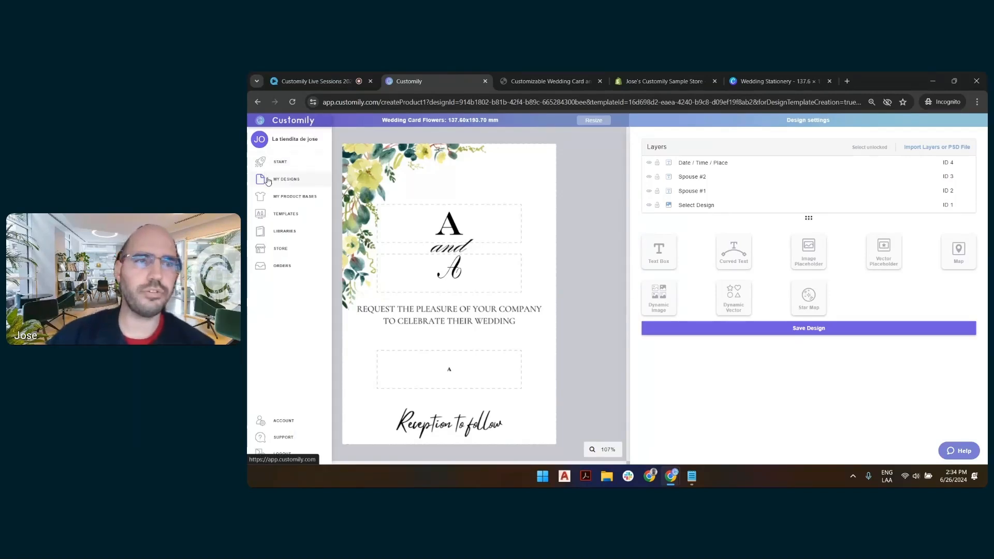
pyautogui.click(268, 180)
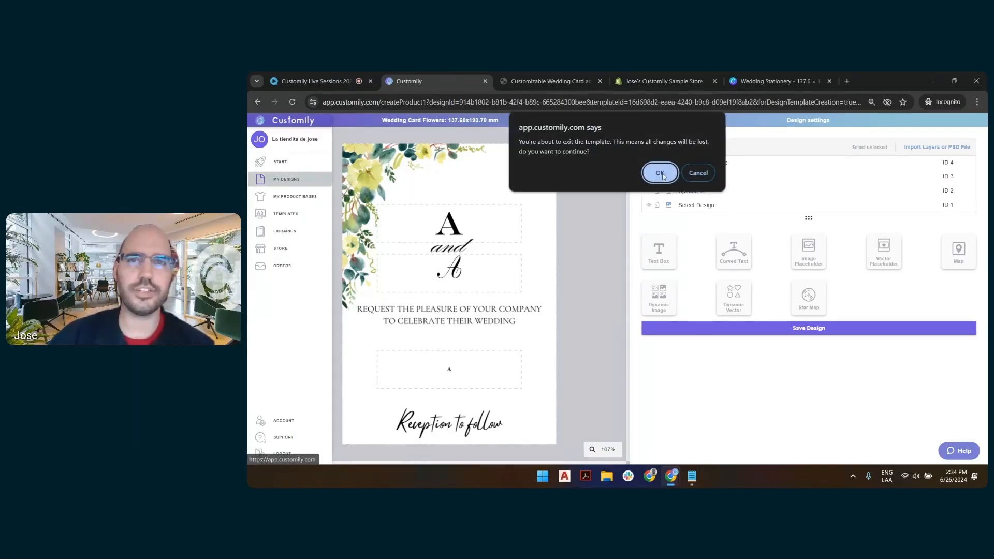
pyautogui.press('Return')
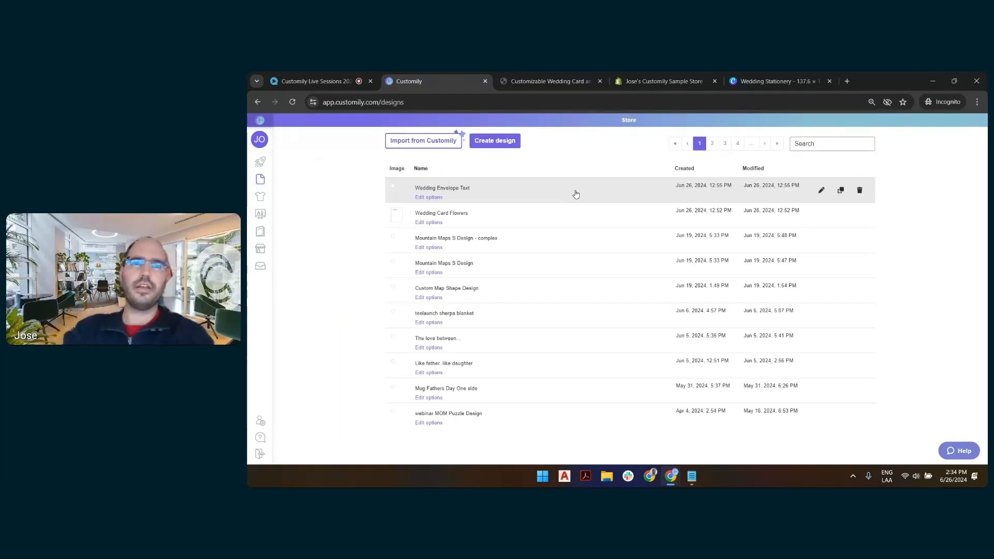
pyautogui.click(510, 147)
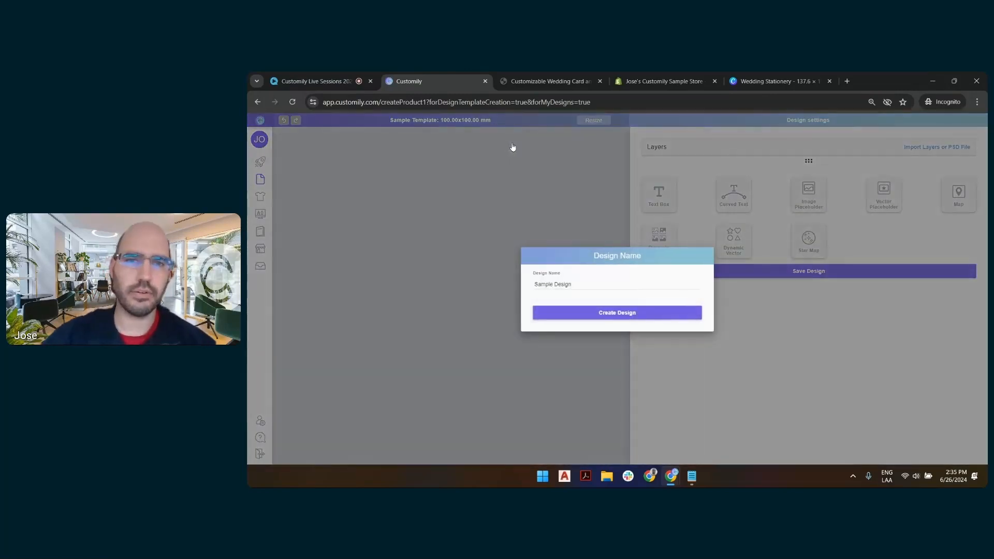
pyautogui.tripleClick(553, 282)
pyautogui.write('LS Wedding Envelope Text')
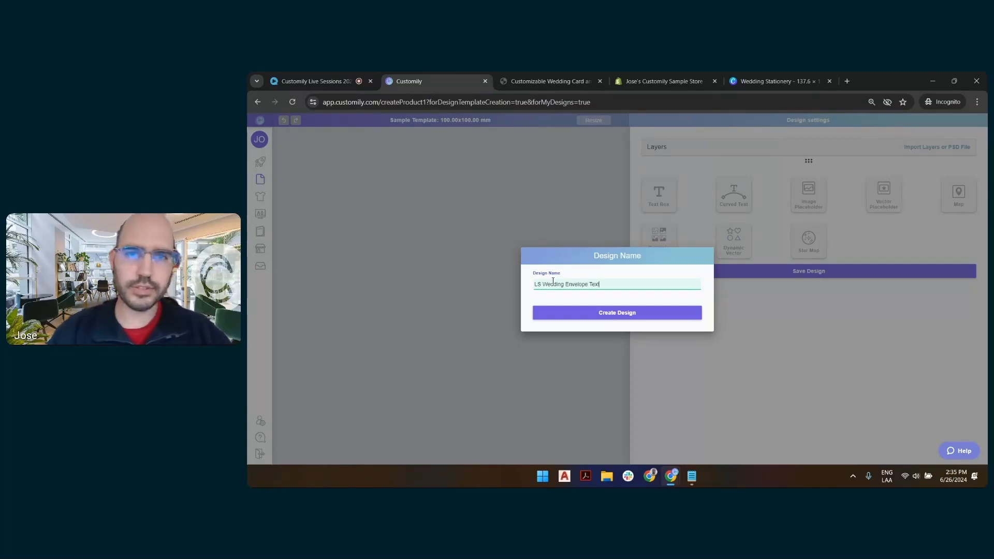
pyautogui.press('Return')
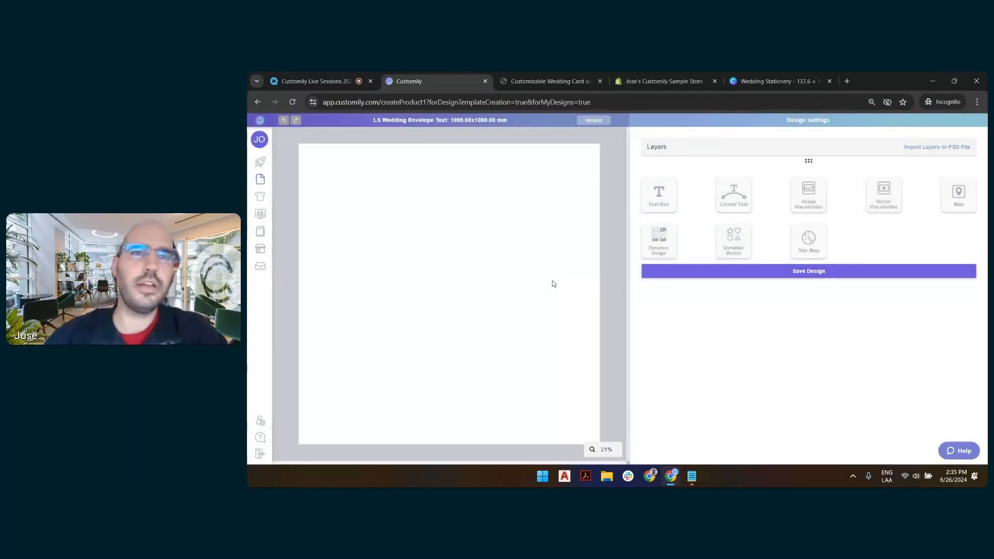
# Step: Add a text box to the envelope design and size it to 137.6 mm wide by 50 mm high
pyautogui.click(659, 196)
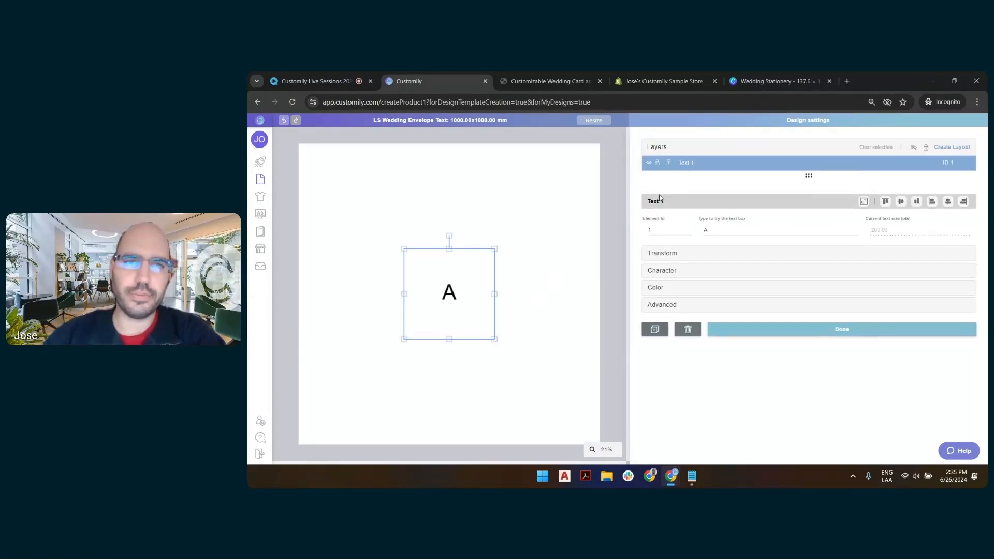
pyautogui.click(667, 255)
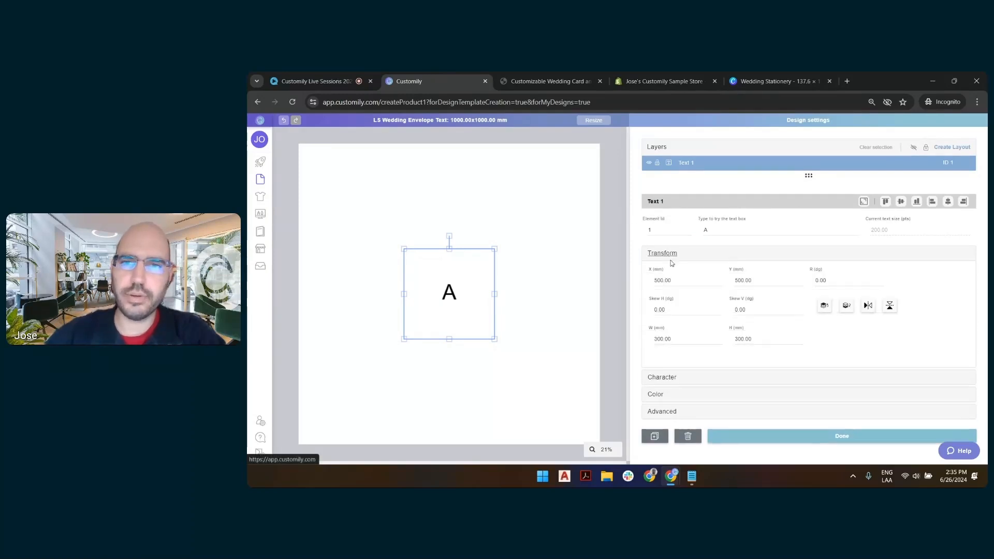
pyautogui.click(663, 339)
pyautogui.tripleClick(663, 339)
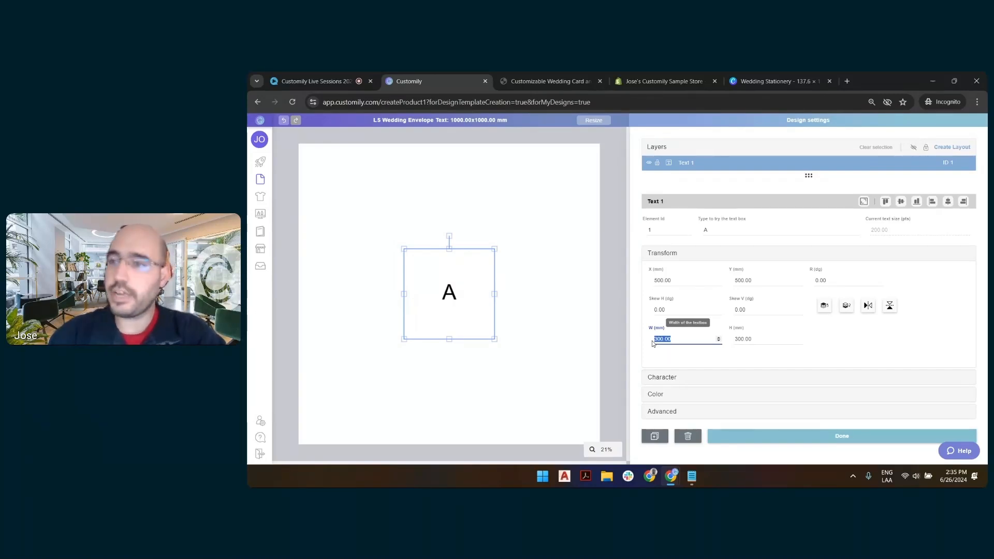
pyautogui.write('13')
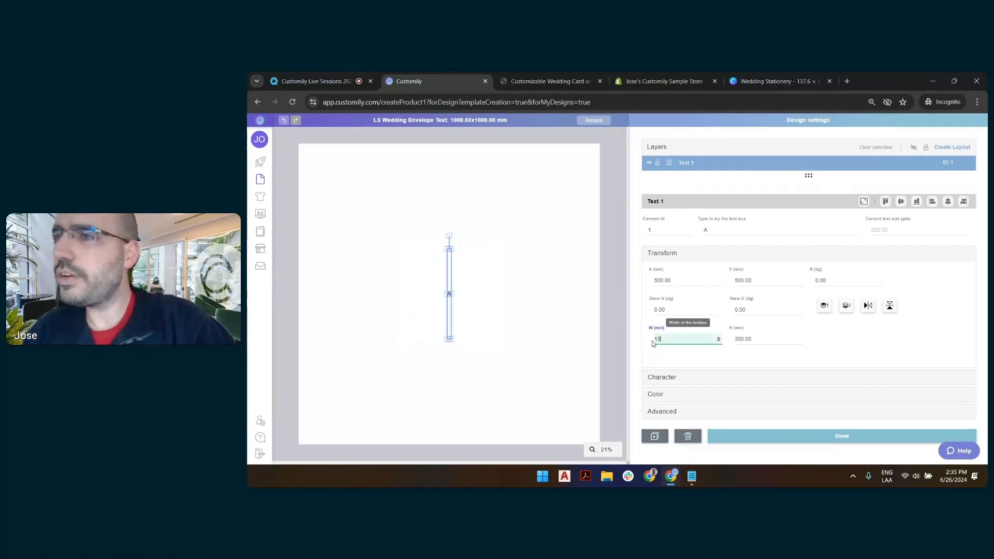
pyautogui.write('7.6')
pyautogui.press('Tab')
pyautogui.write('50')
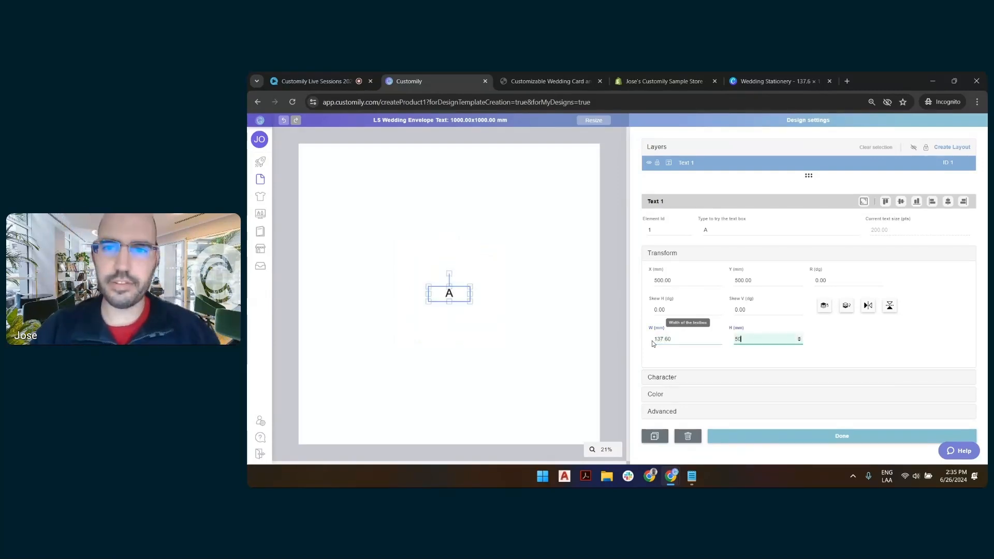
pyautogui.click(503, 277)
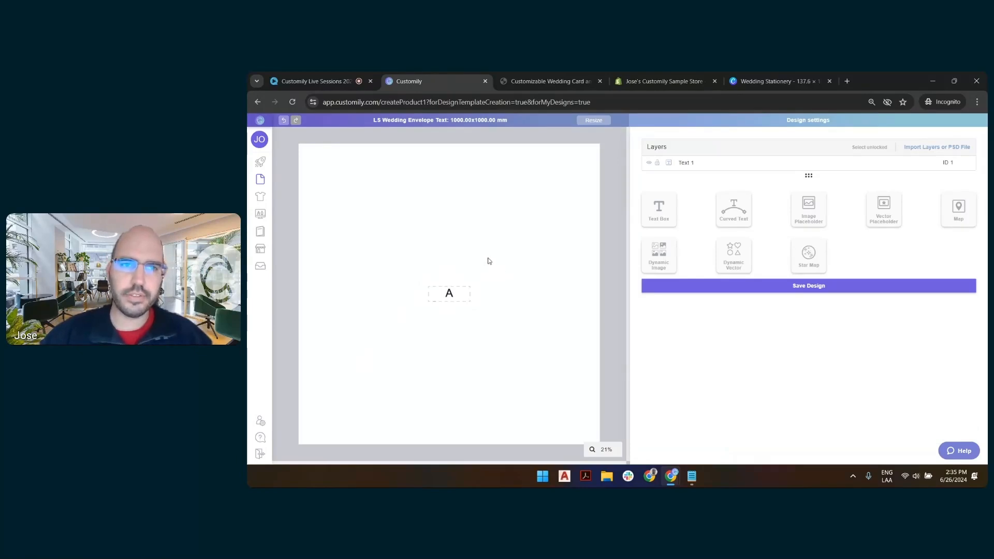
pyautogui.click(449, 293)
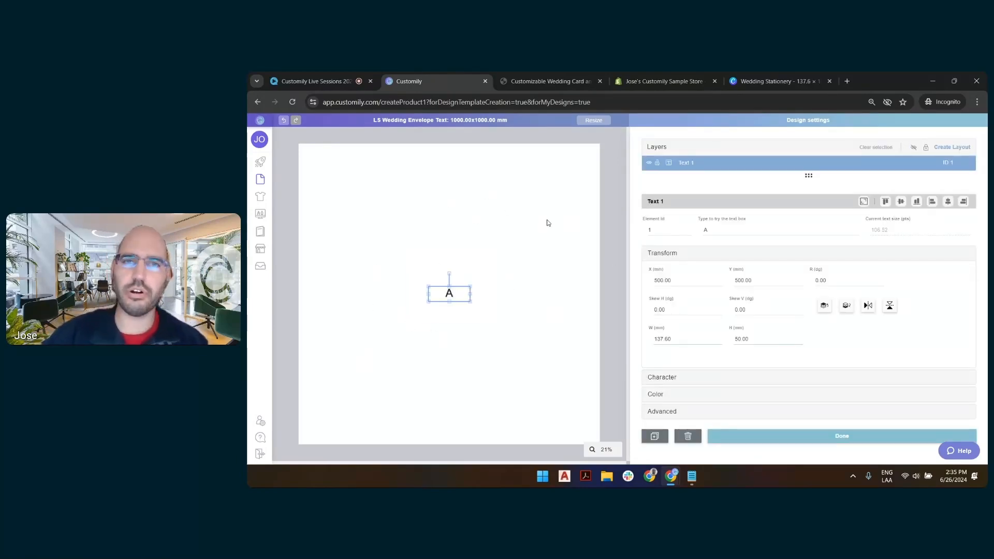
pyautogui.click(547, 223)
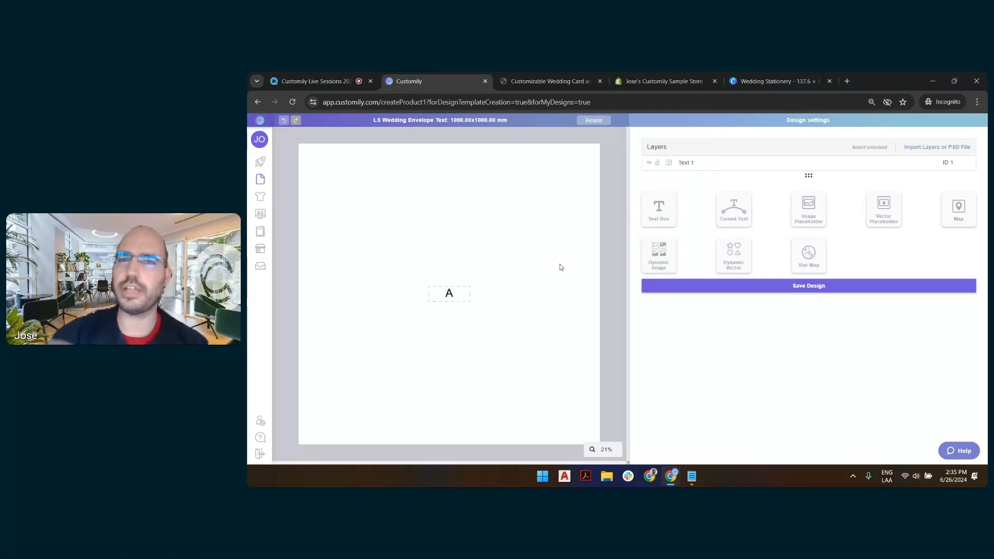
pyautogui.click(730, 163)
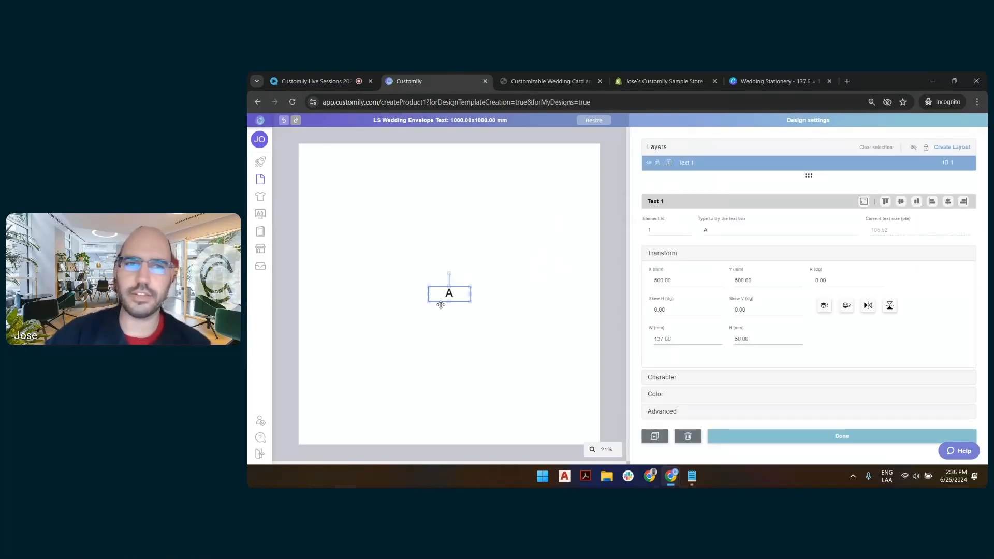
pyautogui.scroll(5, 452, 295)
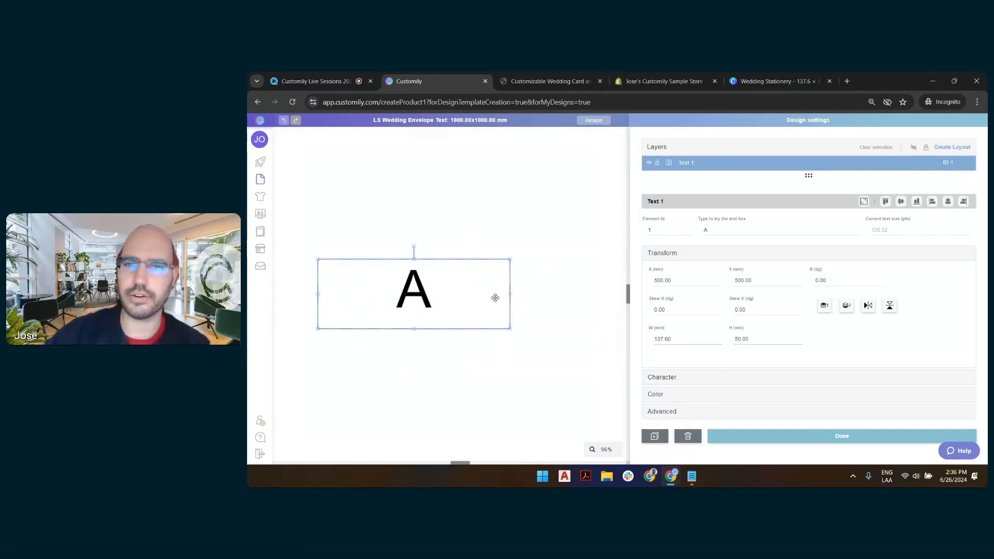
pyautogui.scroll(-6, 496, 303)
pyautogui.click(603, 197)
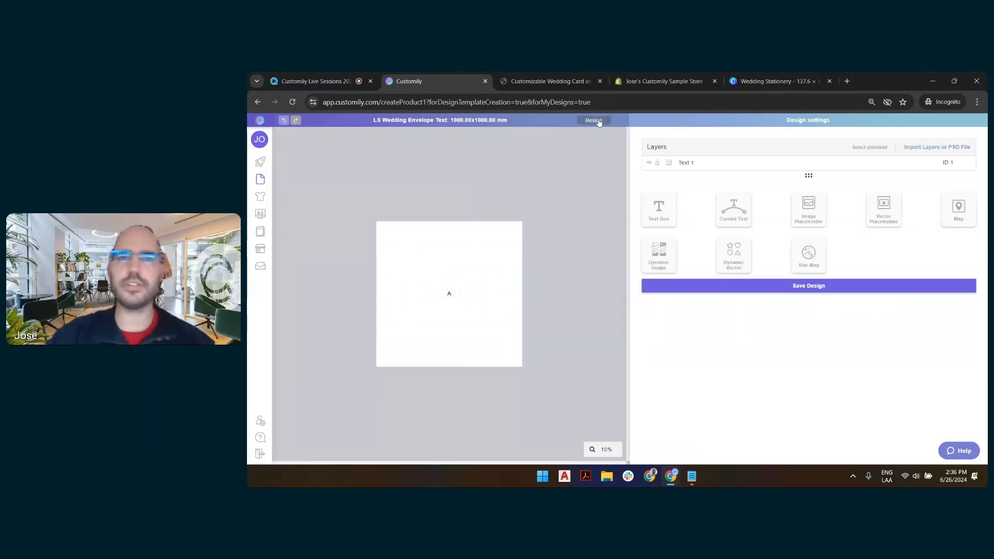
# Step: Resize the envelope design's canvas to 137.6 mm wide by 50 mm high
pyautogui.click(594, 120)
pyautogui.doubleClick(590, 288)
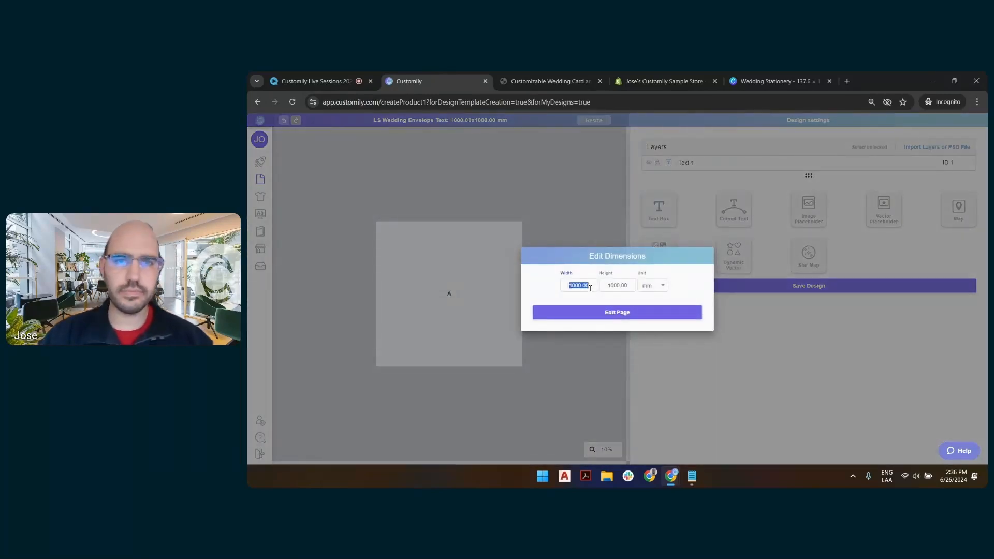
pyautogui.write('137.60')
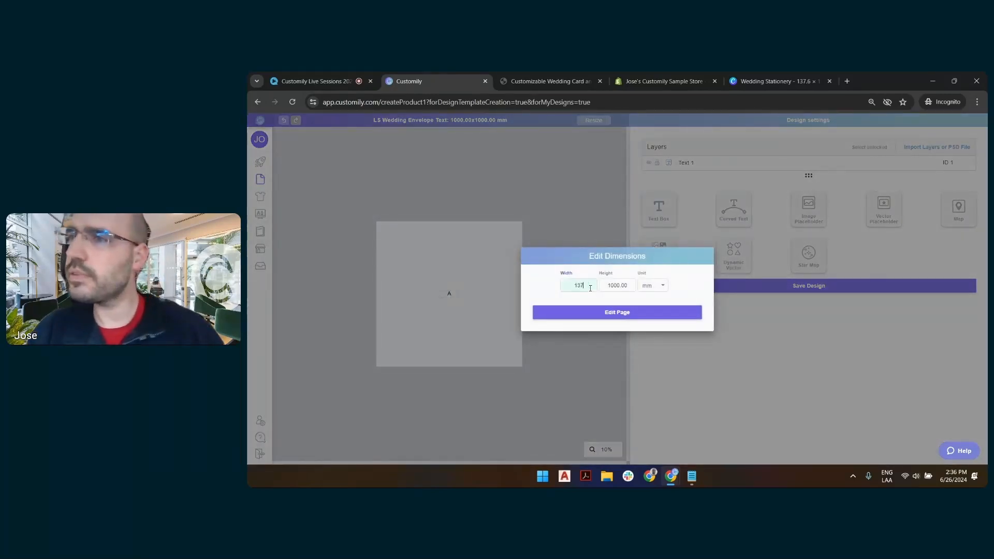
pyautogui.press('Tab')
pyautogui.write('50')
pyautogui.press('Return')
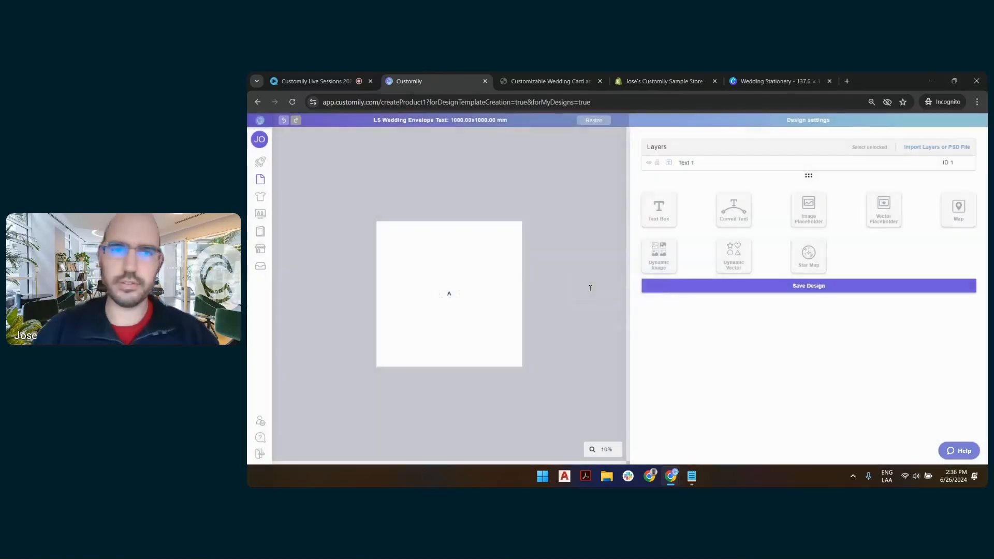
# Step: Fit the Text 1 layer to the resized canvas and keep it selected
pyautogui.click(686, 163)
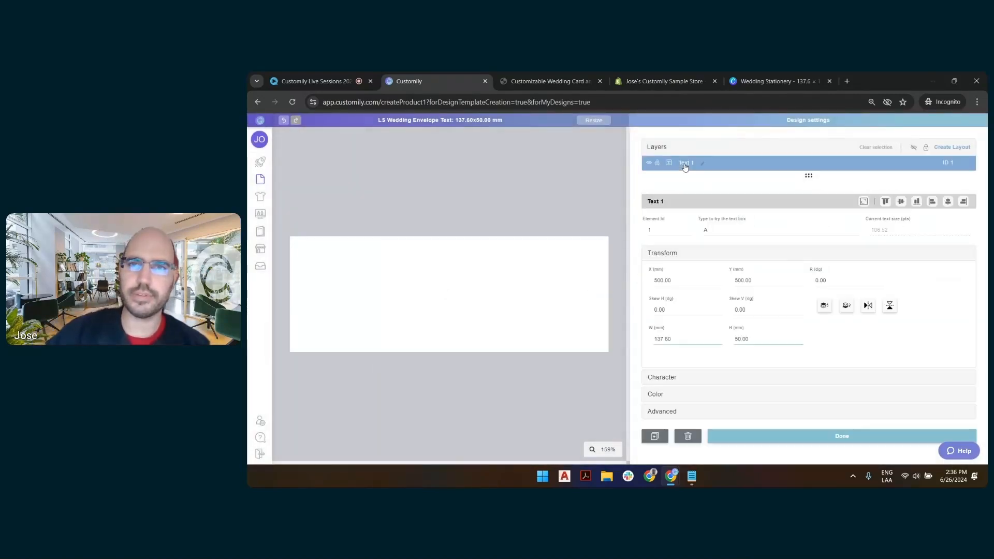
pyautogui.click(863, 202)
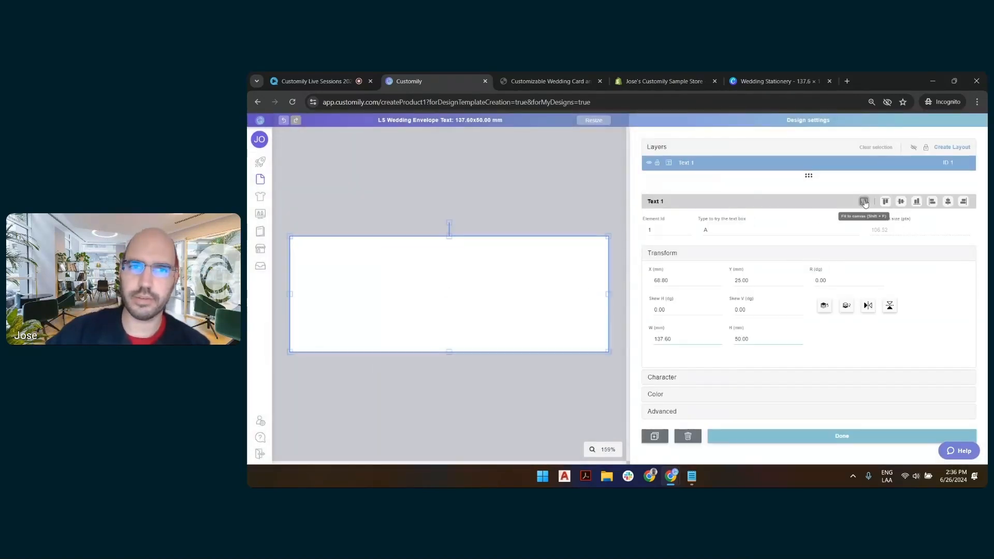
pyautogui.click(544, 201)
pyautogui.click(574, 301)
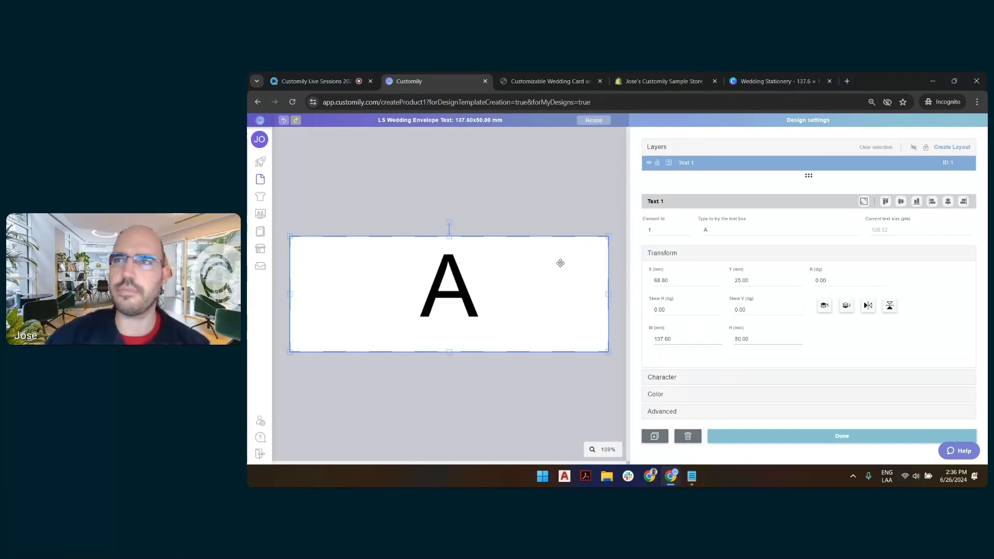
# Step: Enable Automatic Multiline for Text 1 and set its text size range to 20 pts minimum and 50 pts maximum
pyautogui.click(659, 377)
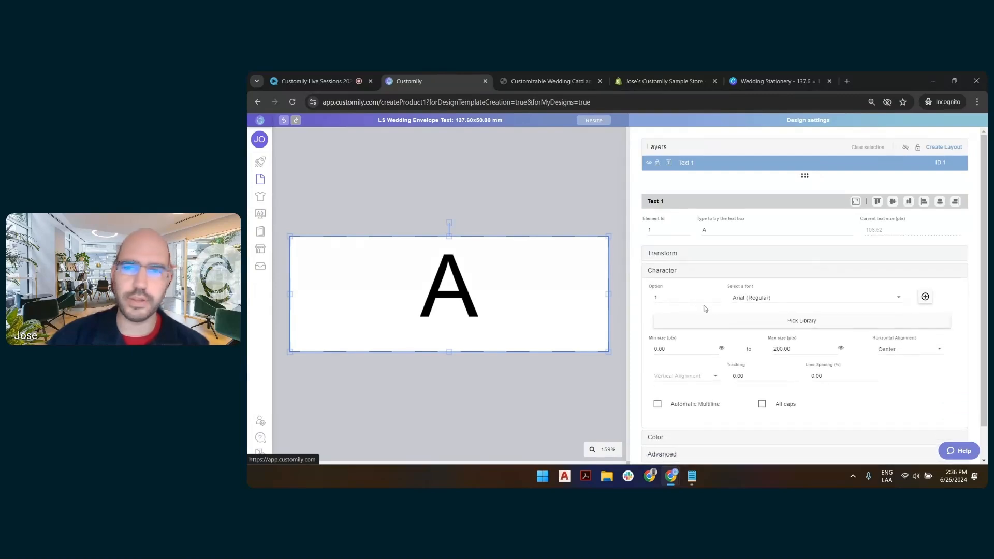
pyautogui.click(673, 406)
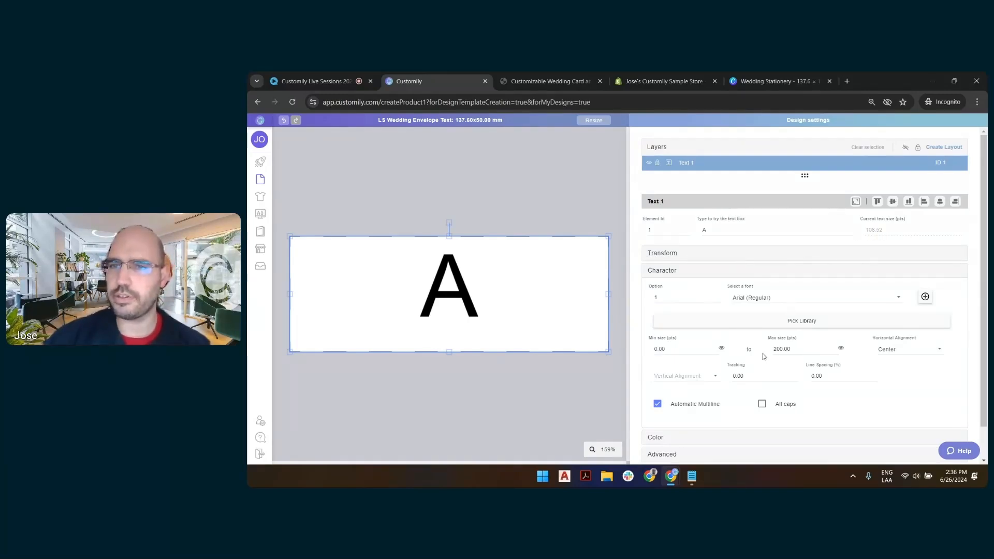
pyautogui.doubleClick(797, 348)
pyautogui.write('60')
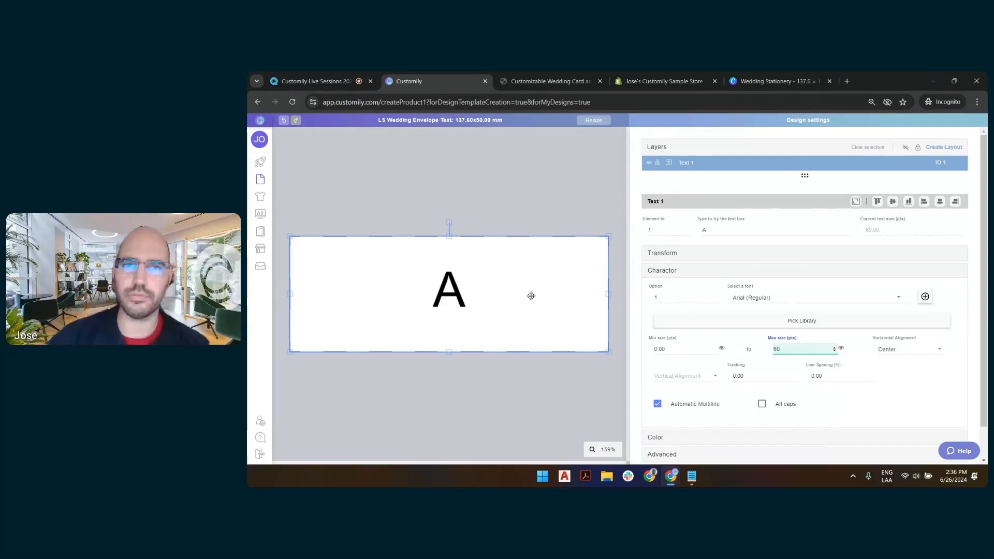
pyautogui.hotkey('shift', 'Tab')
pyautogui.write('10')
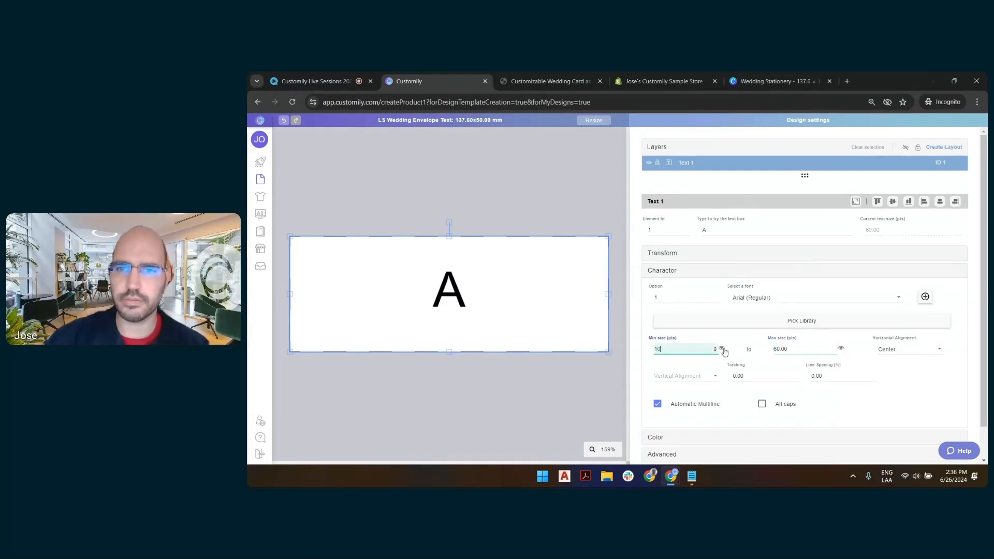
pyautogui.click(722, 350)
pyautogui.moveTo(714, 350); pyautogui.dragTo(644, 351)
pyautogui.write('1')
pyautogui.press('Tab')
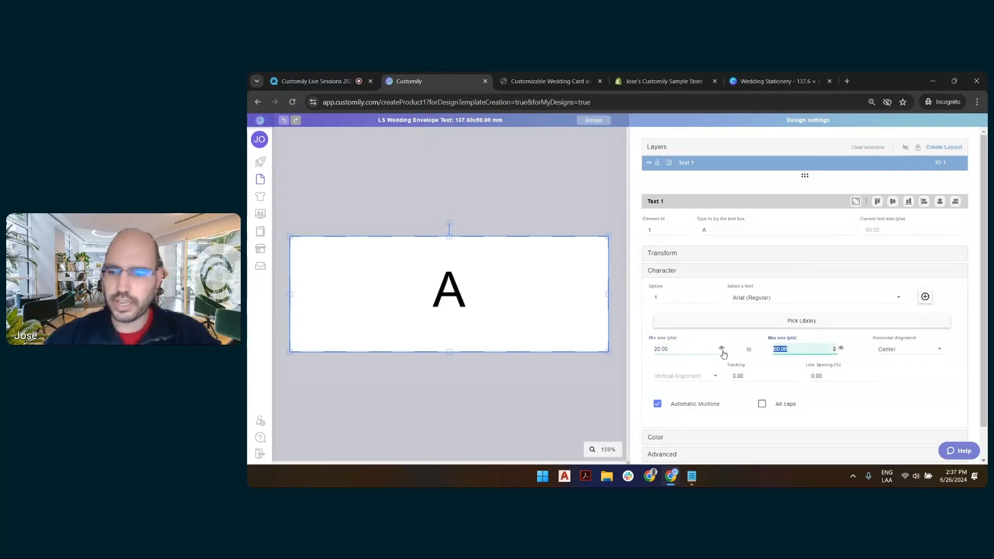
pyautogui.write('50')
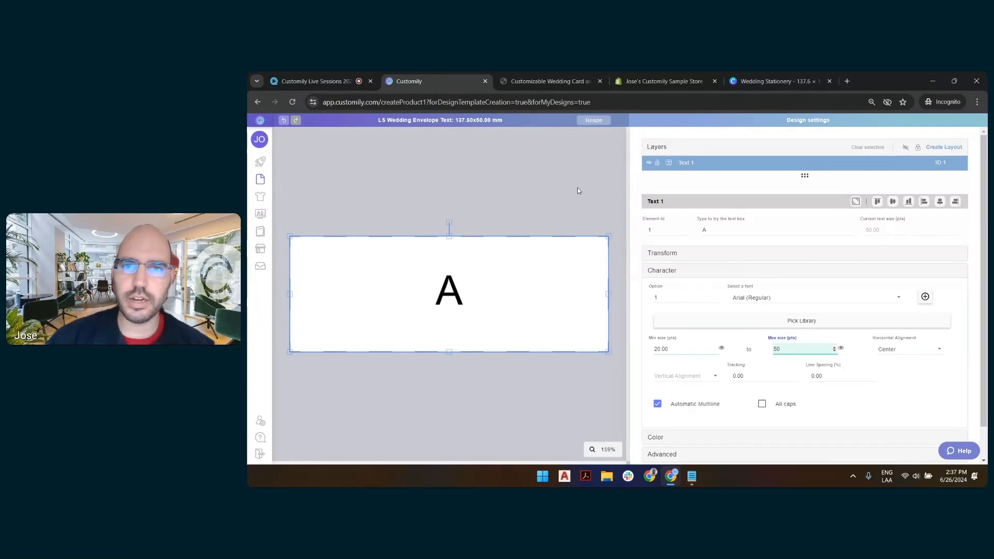
# Step: Assign Engravers MT (Regular) as font option 1 of Text 1, and switch to option 2
pyautogui.click(776, 299)
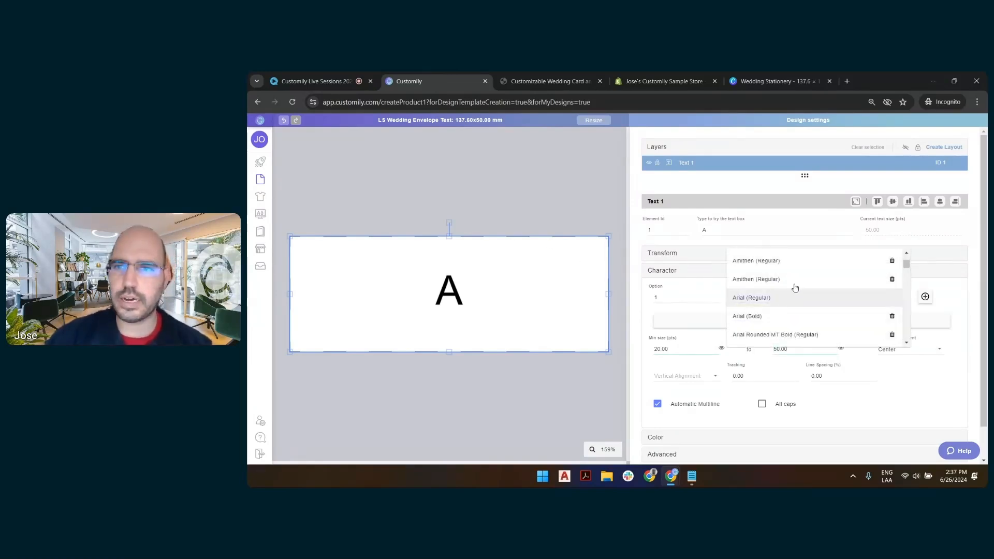
pyautogui.scroll(-3, 797, 289)
pyautogui.scroll(-10, 801, 290)
pyautogui.scroll(-8, 816, 293)
pyautogui.click(930, 299)
pyautogui.click(925, 297)
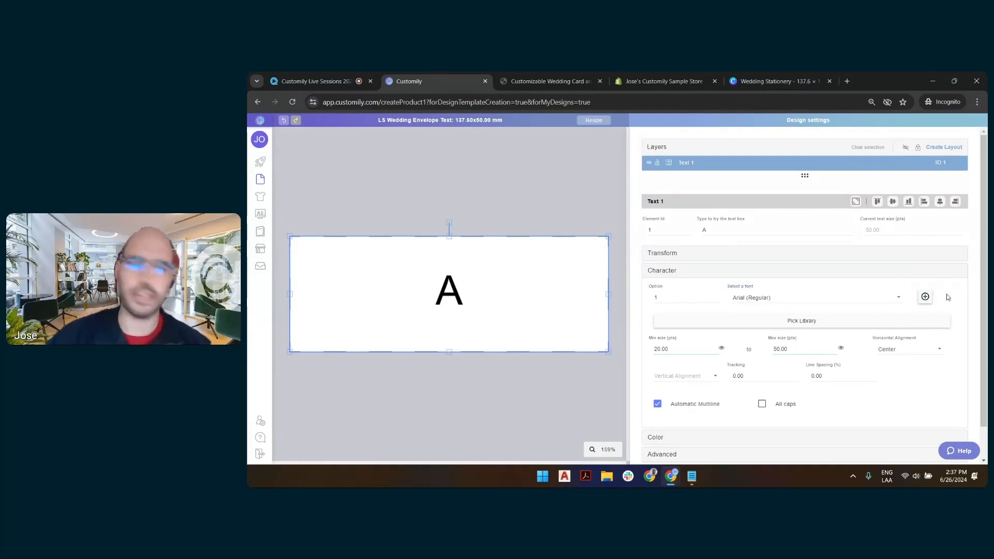
pyautogui.click(862, 297)
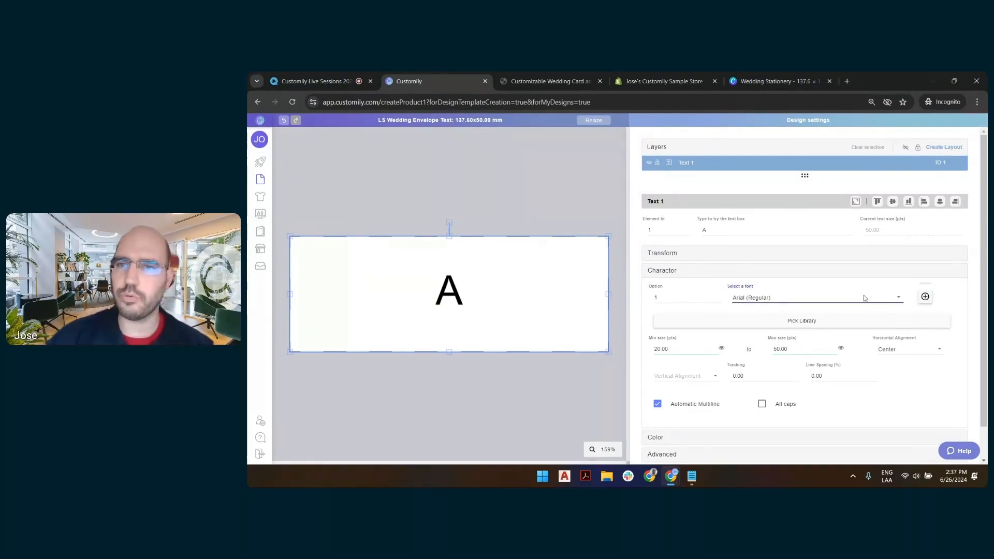
pyautogui.scroll(-3, 782, 269)
pyautogui.scroll(2, 776, 274)
pyautogui.scroll(-3, 771, 281)
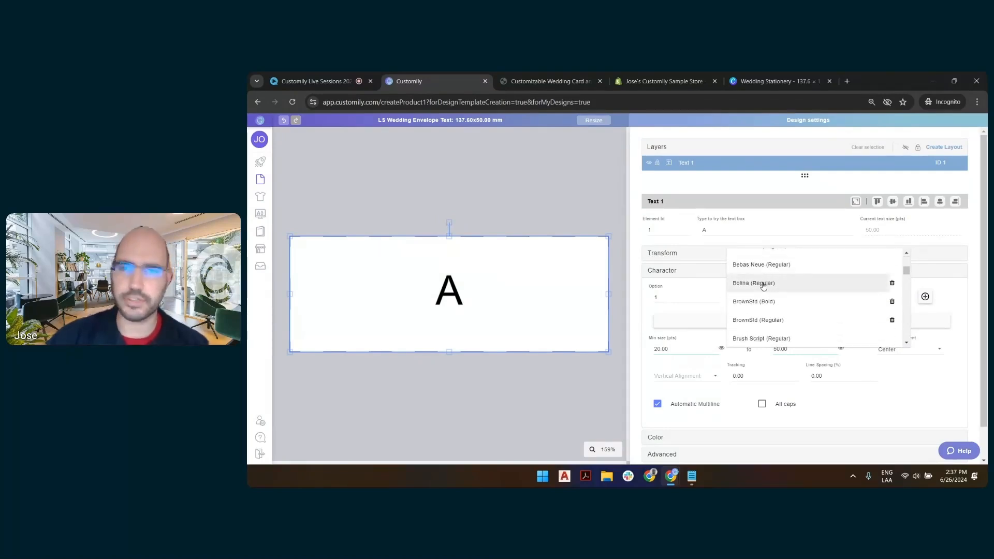
pyautogui.scroll(-3, 763, 285)
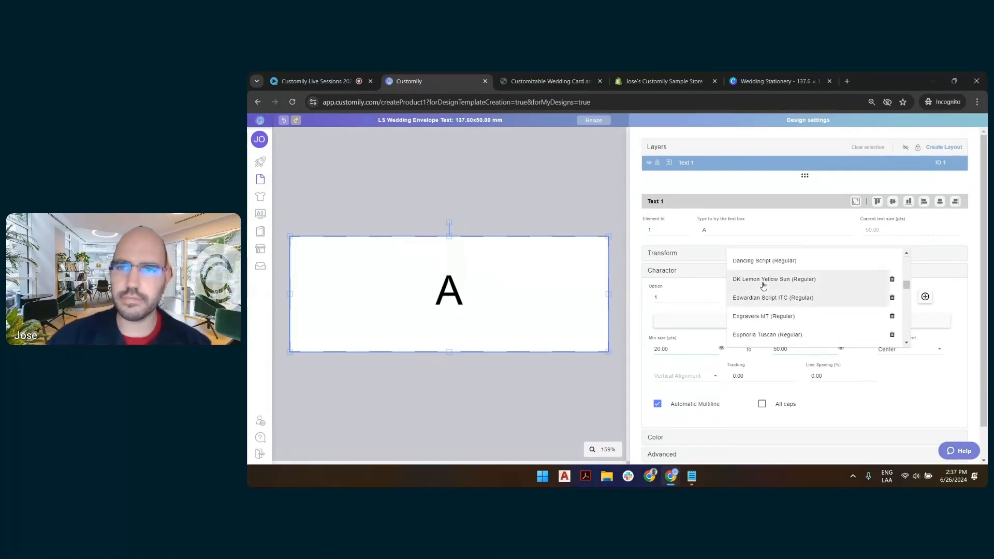
pyautogui.click(763, 316)
pyautogui.click(650, 305)
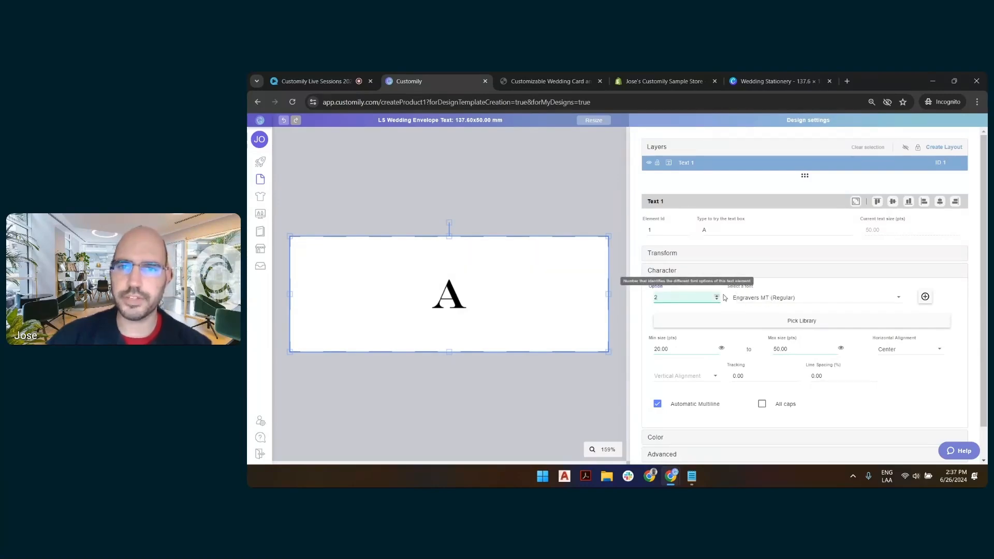
# Step: Assign Satisfaction (Regular) as font option 2 of Text 1
pyautogui.click(752, 298)
pyautogui.click(761, 316)
pyautogui.click(620, 310)
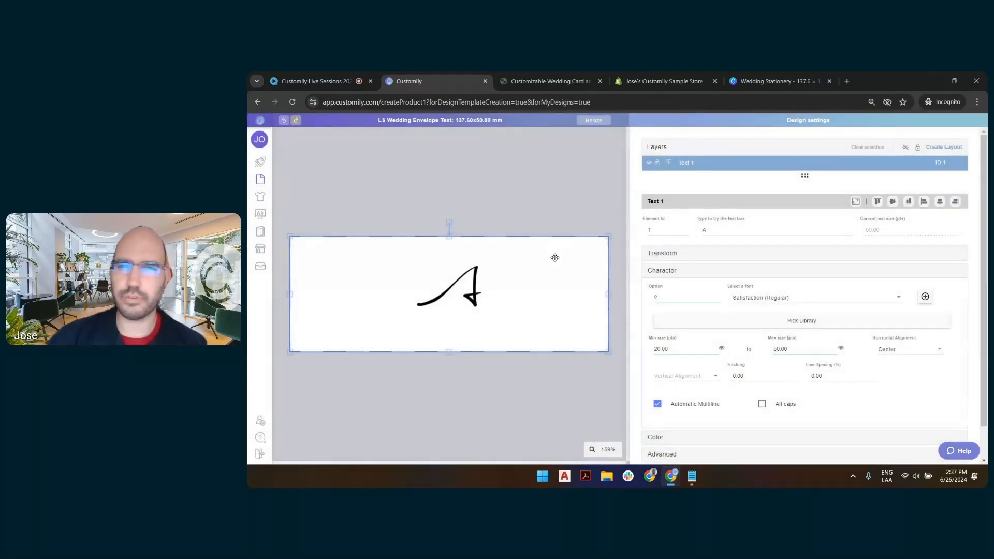
# Step: Add font option 3 to Text 1 using Bolina (Regular), and deselect the layer
pyautogui.click(717, 295)
pyautogui.click(755, 298)
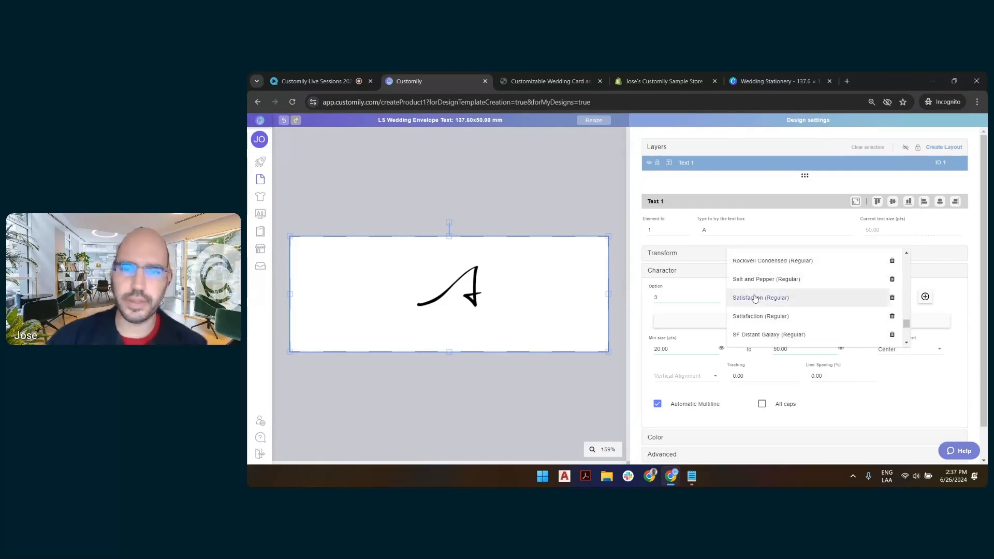
pyautogui.click(762, 334)
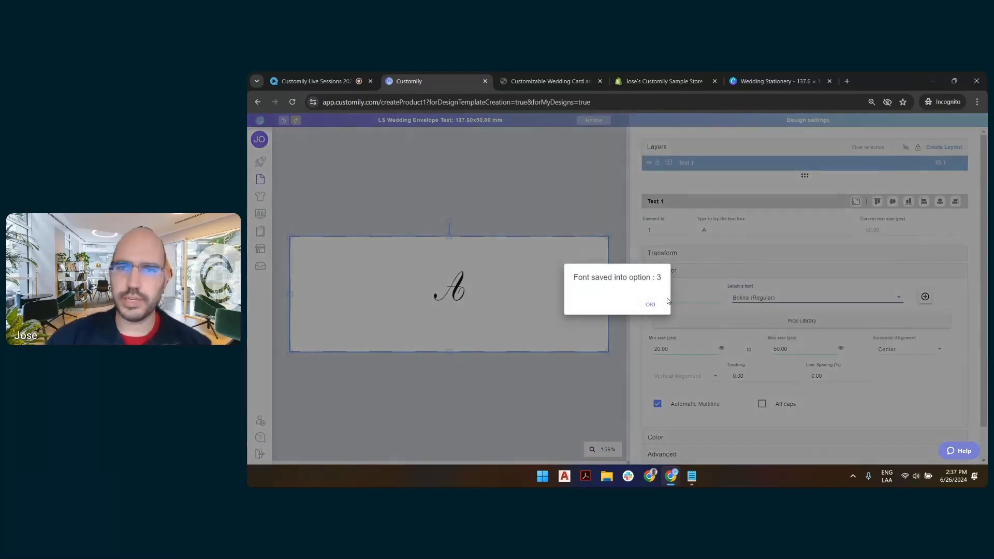
pyautogui.click(651, 305)
pyautogui.click(569, 209)
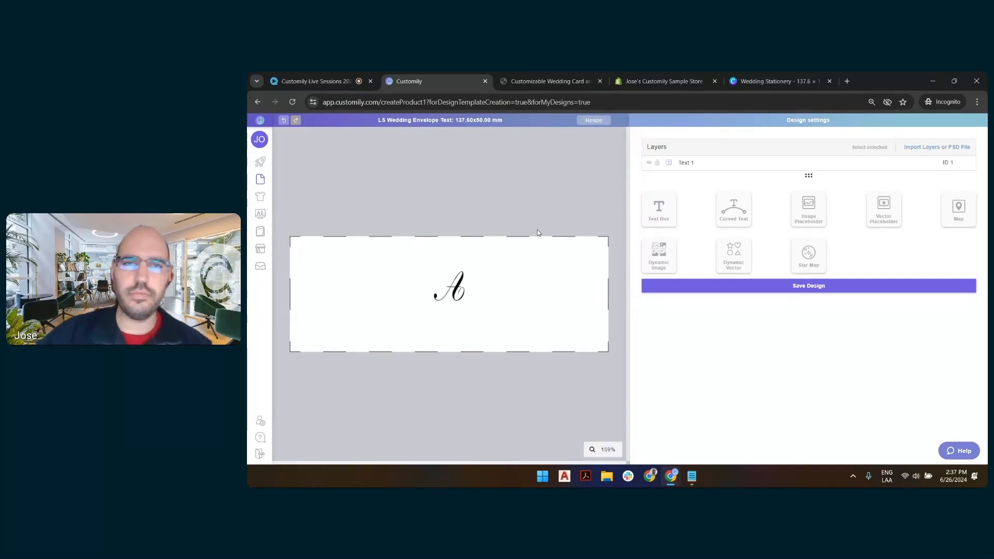
# Step: Replace Text 1's sample text with the couple's first names joined by "&", followed by "are getting married!"
pyautogui.click(541, 291)
pyautogui.click(734, 228)
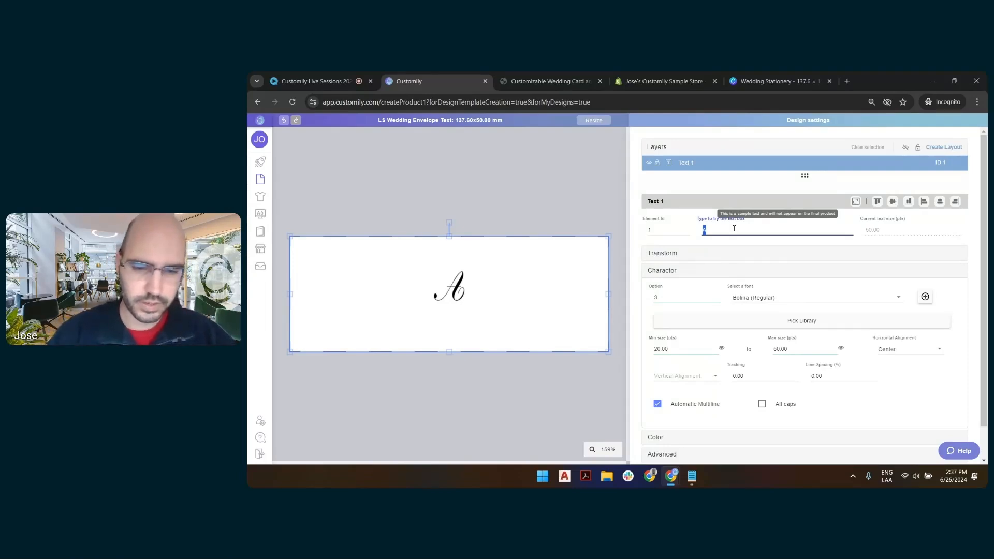
pyautogui.write('Willian ')
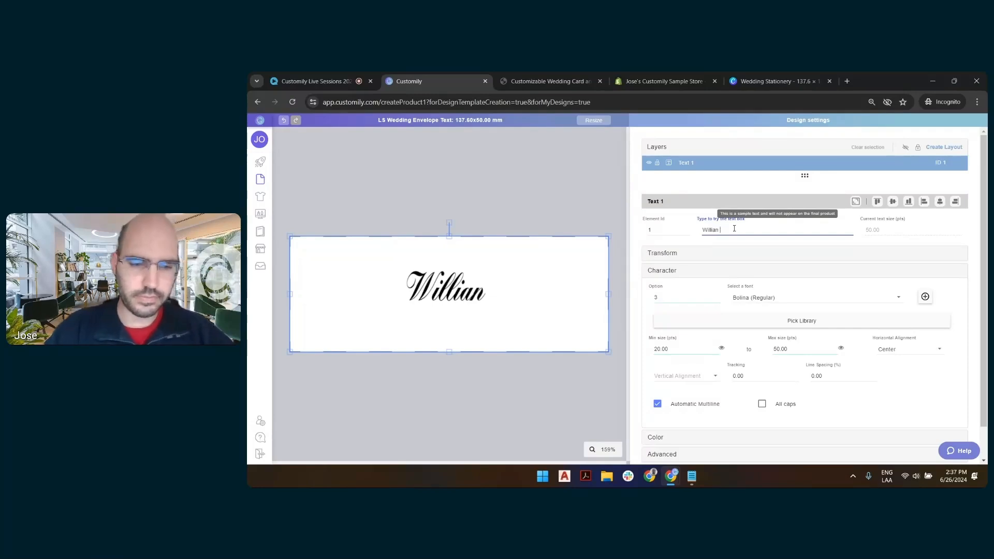
pyautogui.write('&')
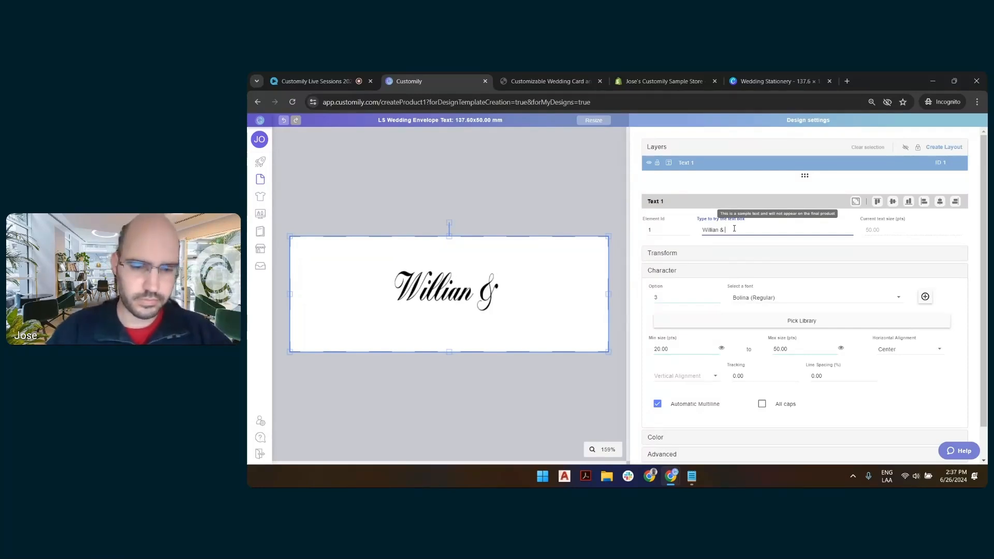
pyautogui.write(' Eliza')
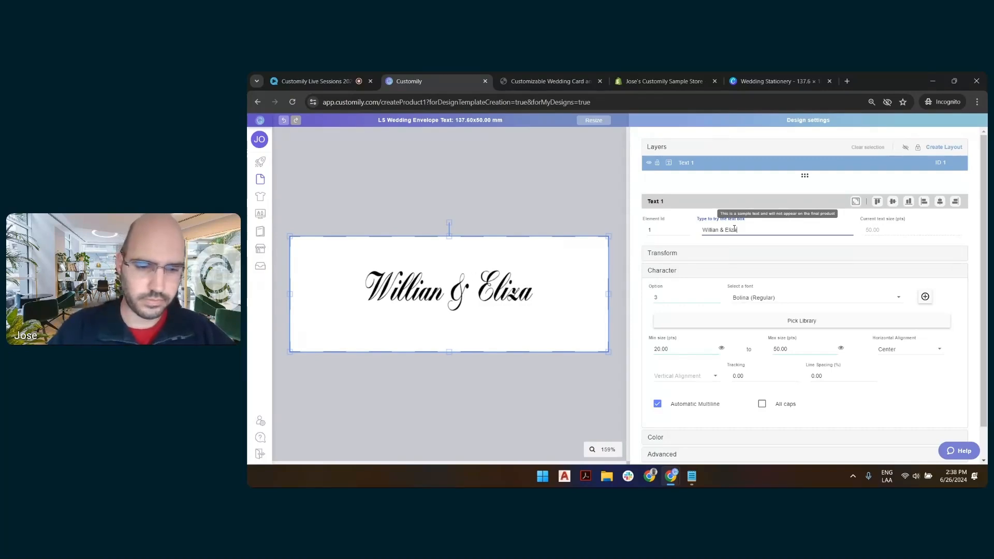
pyautogui.write('beth invite')
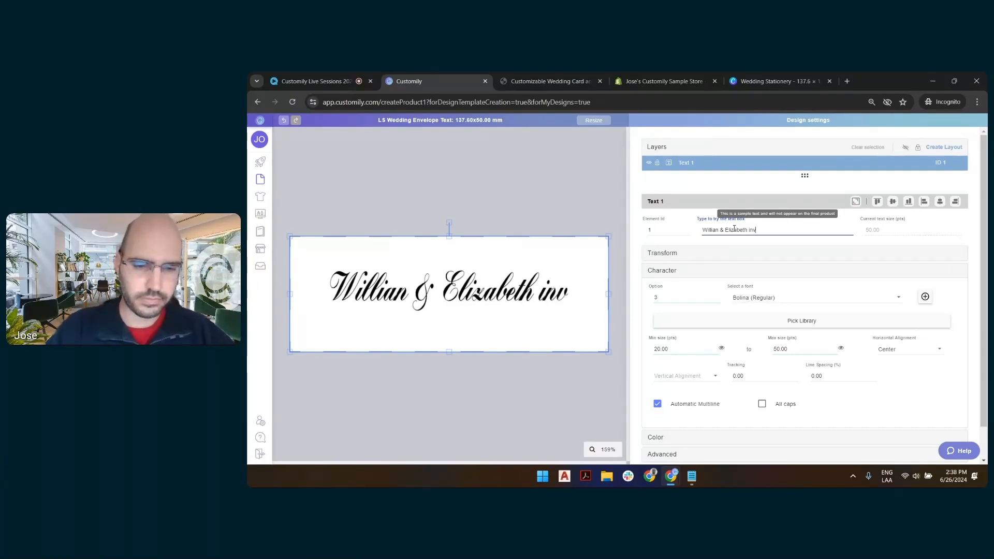
pyautogui.press('BackSpace')
pyautogui.press('BackSpace')
pyautogui.press('BackSpace')
pyautogui.press('BackSpace')
pyautogui.press('BackSpace')
pyautogui.press('BackSpace')
pyautogui.press('BackSpace')
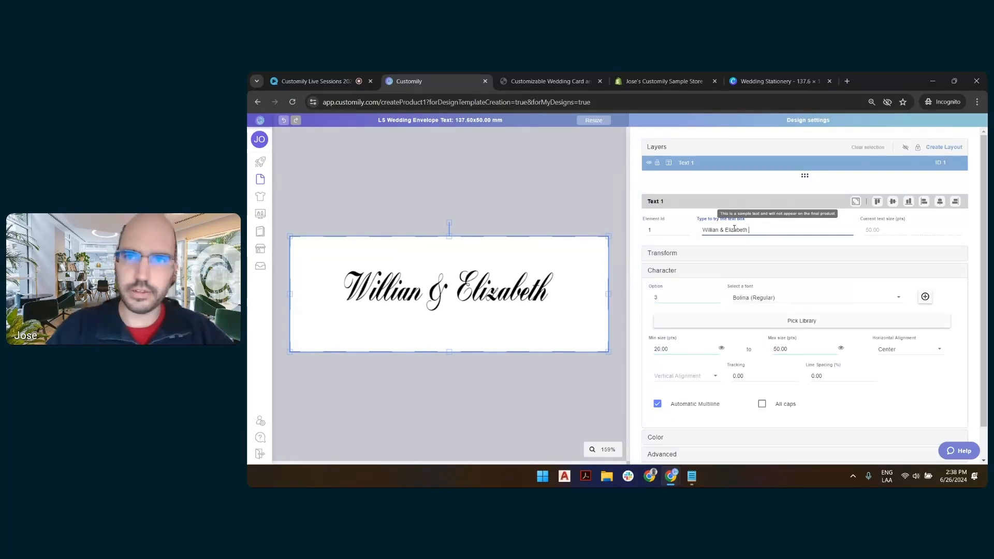
pyautogui.write('are getting ')
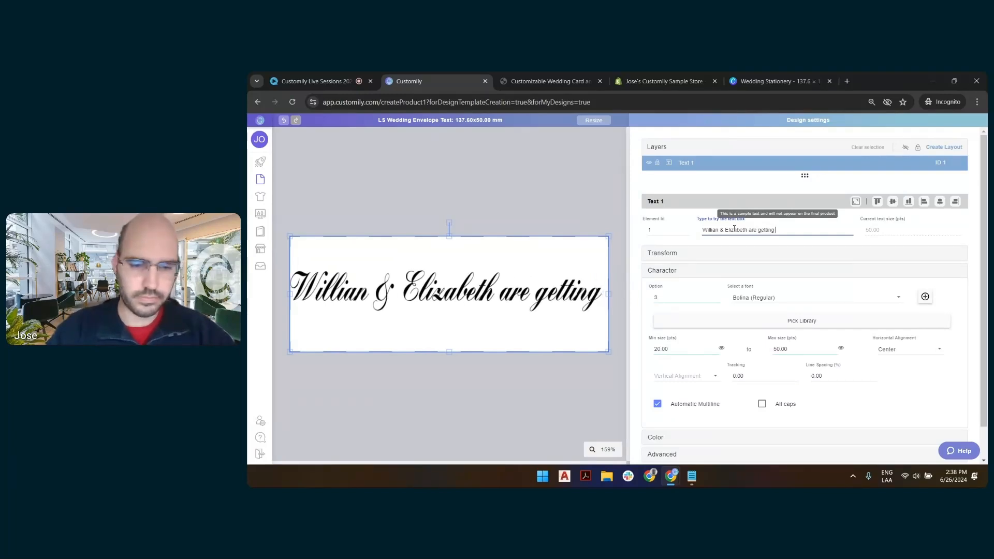
pyautogui.write('married!')
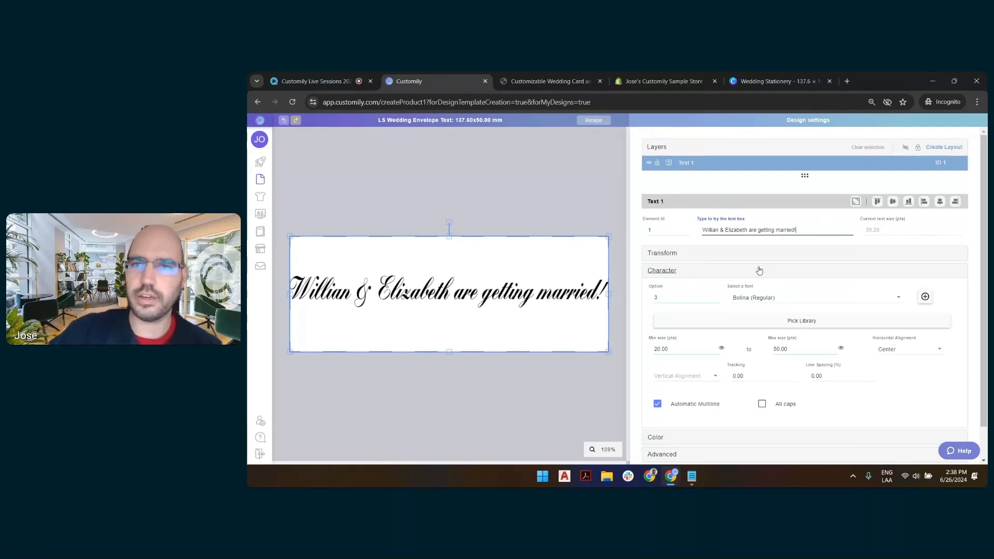
# Step: Try a manual line break after the couple's names in the sample text, and remove it again
pyautogui.click(749, 231)
pyautogui.press('Return')
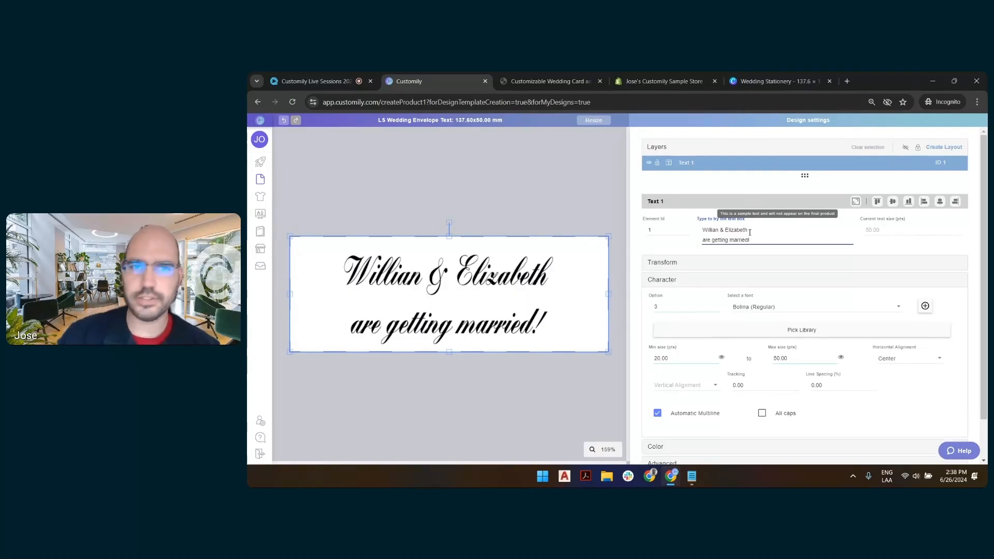
pyautogui.press('BackSpace')
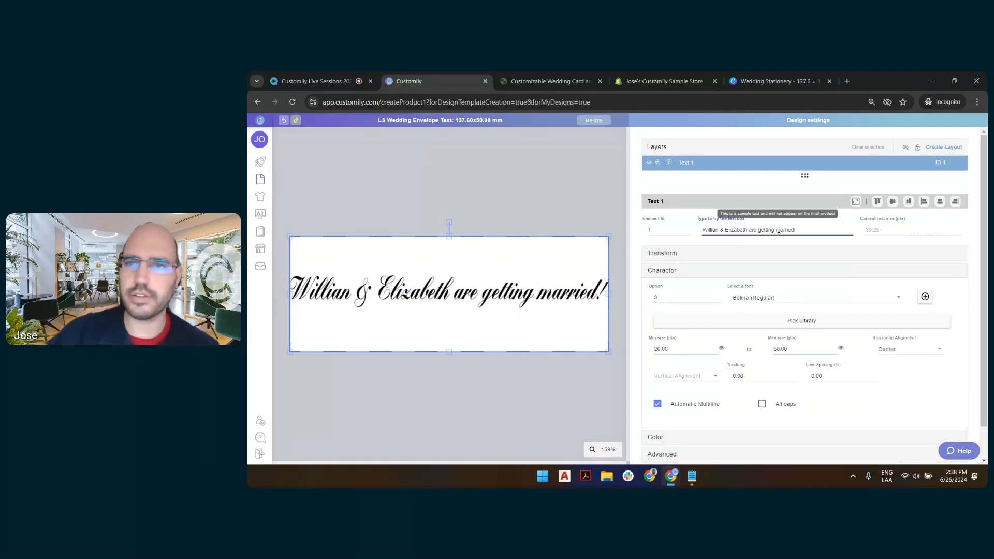
pyautogui.click(481, 217)
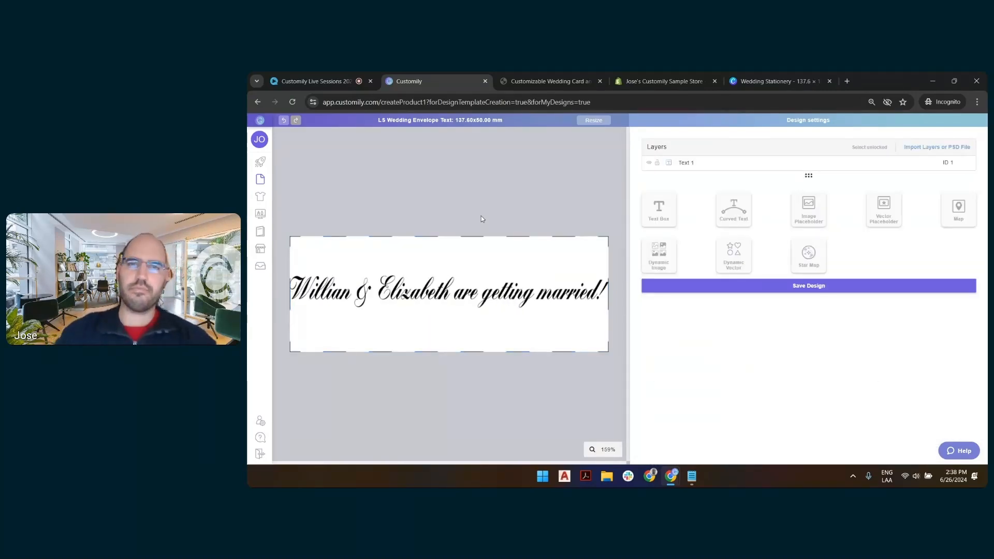
# Step: Preview the sample text in font option 2, set Text 1 to option 1, and deselect the layer
pyautogui.click(530, 276)
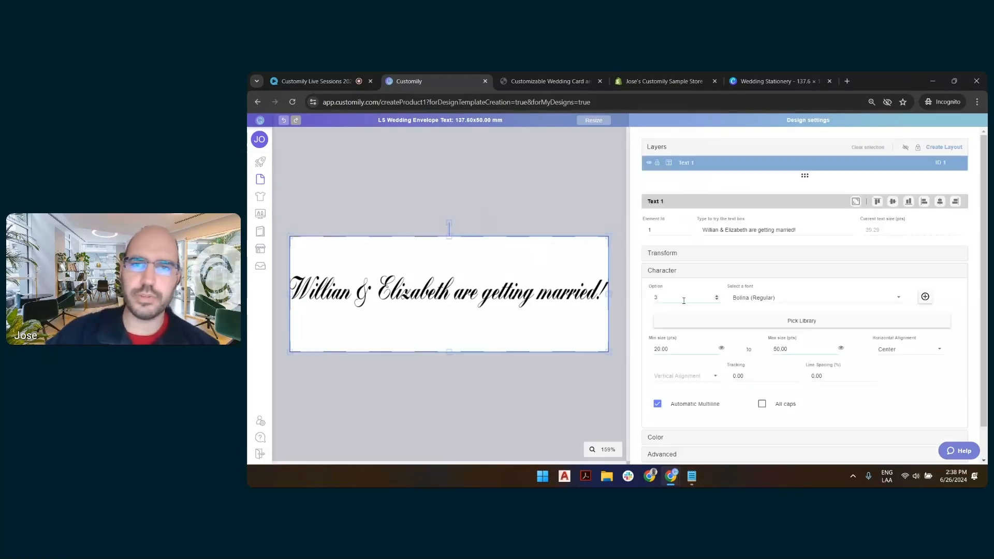
pyautogui.click(717, 297)
pyautogui.click(717, 300)
pyautogui.click(717, 300)
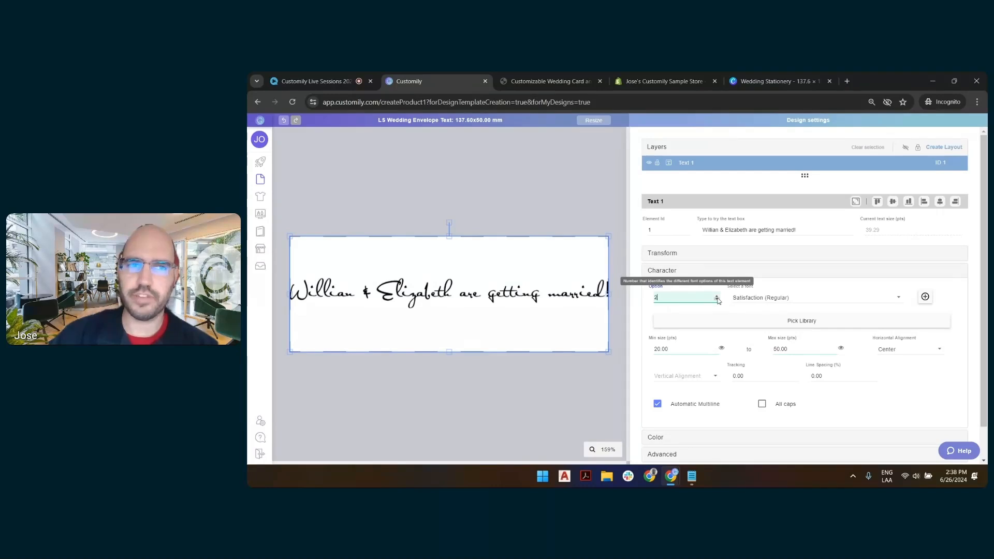
pyautogui.click(717, 300)
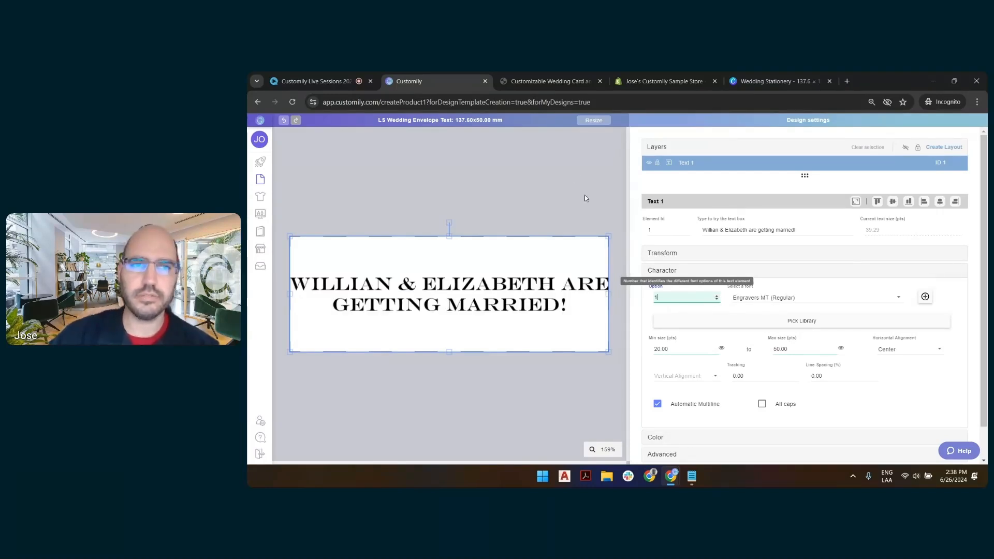
pyautogui.click(604, 196)
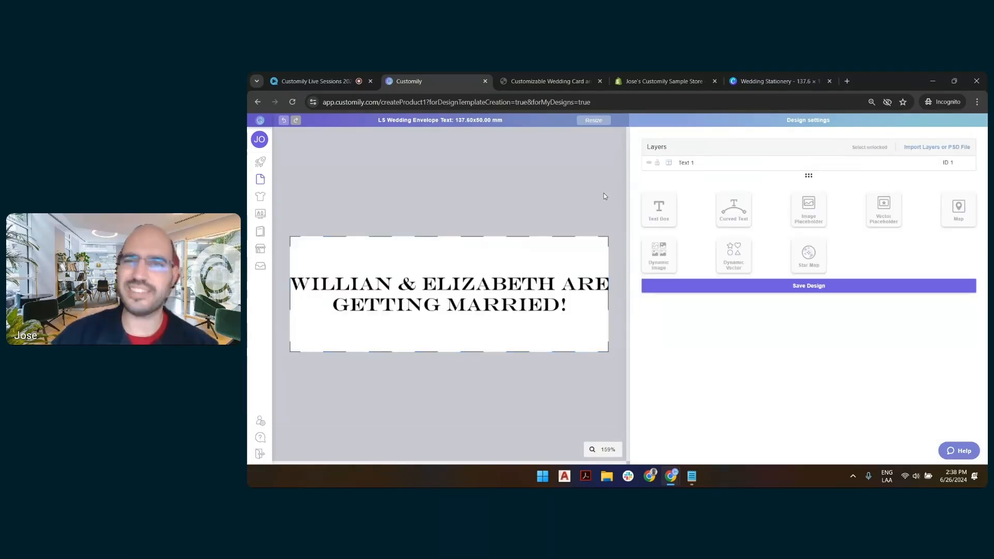
# Step: Rename the Text 1 layer as "Enter the message in the envelope" and save the design
pyautogui.click(703, 165)
pyautogui.tripleClick(688, 167)
pyautogui.write('enter the mess')
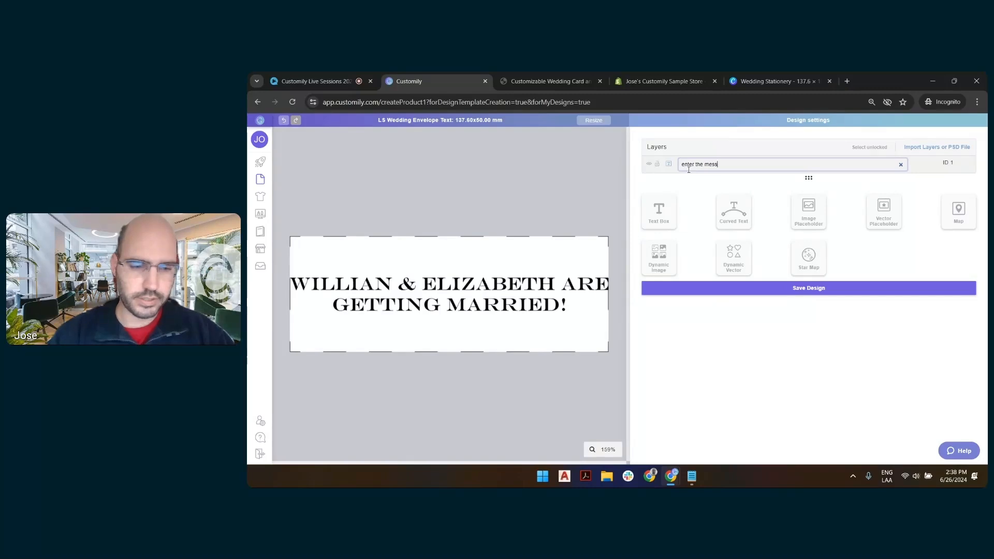
pyautogui.write('age in the envelope')
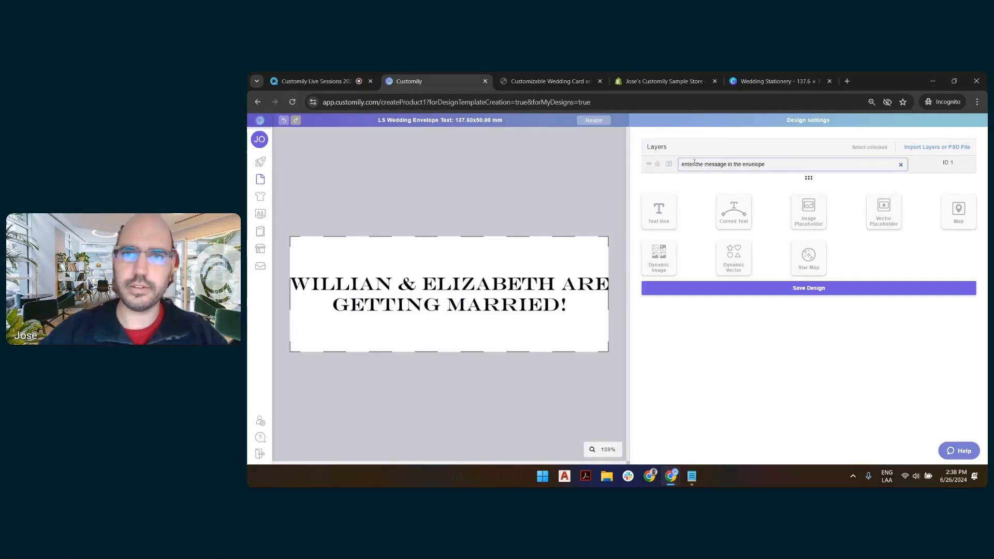
pyautogui.click(685, 164)
pyautogui.press('BackSpace')
pyautogui.write('E')
pyautogui.press('Return')
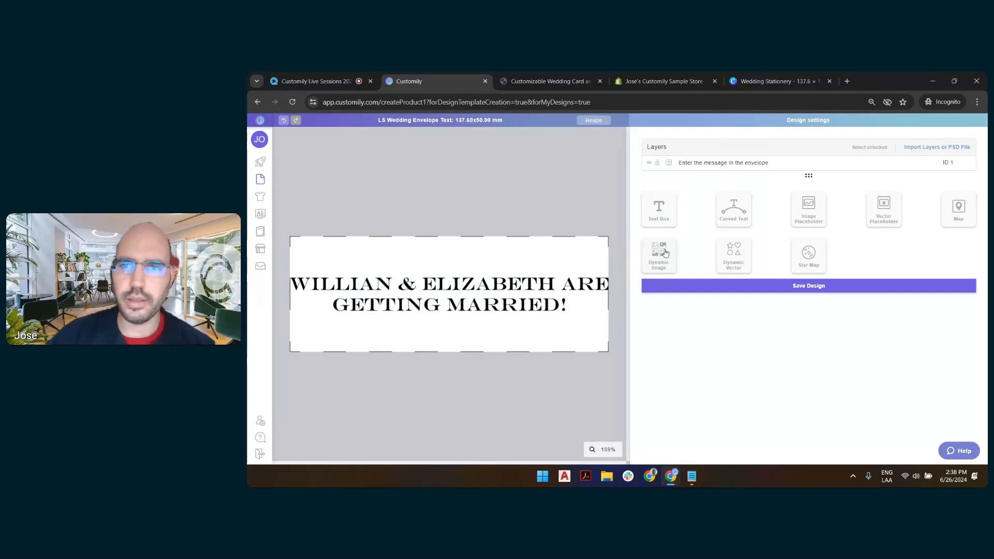
pyautogui.click(819, 291)
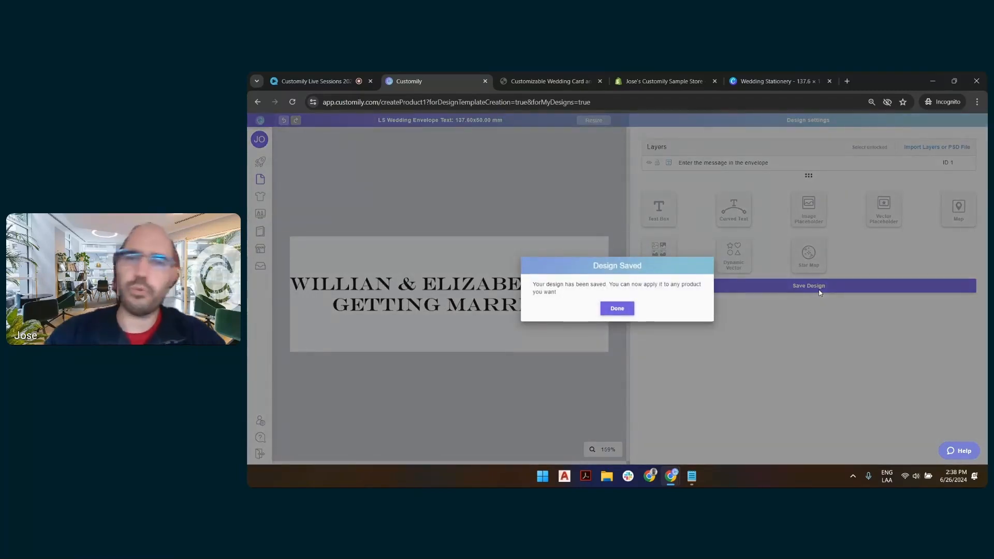
pyautogui.click(616, 307)
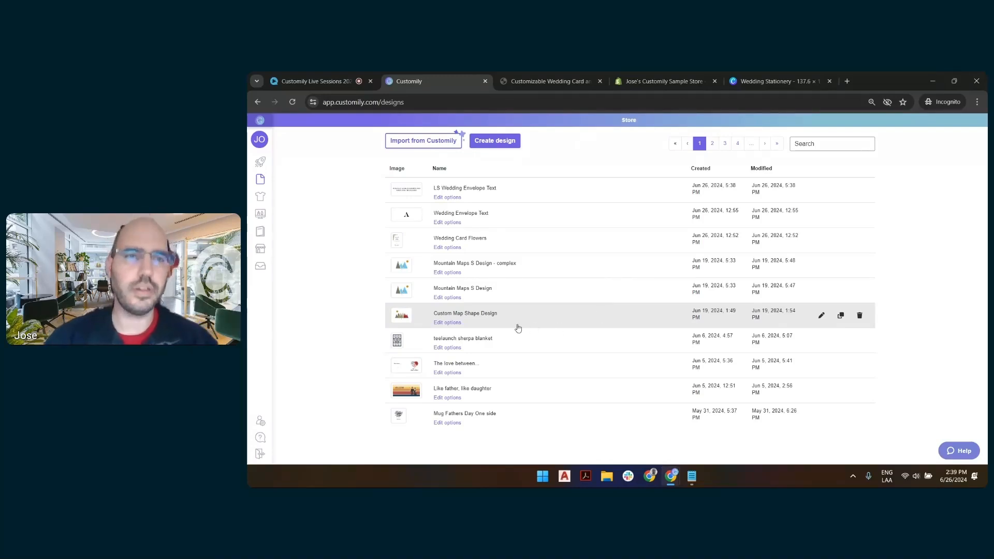
# Step: Create a new store product from the LS Card and Envelope product base, keeping the Default print area
pyautogui.click(269, 164)
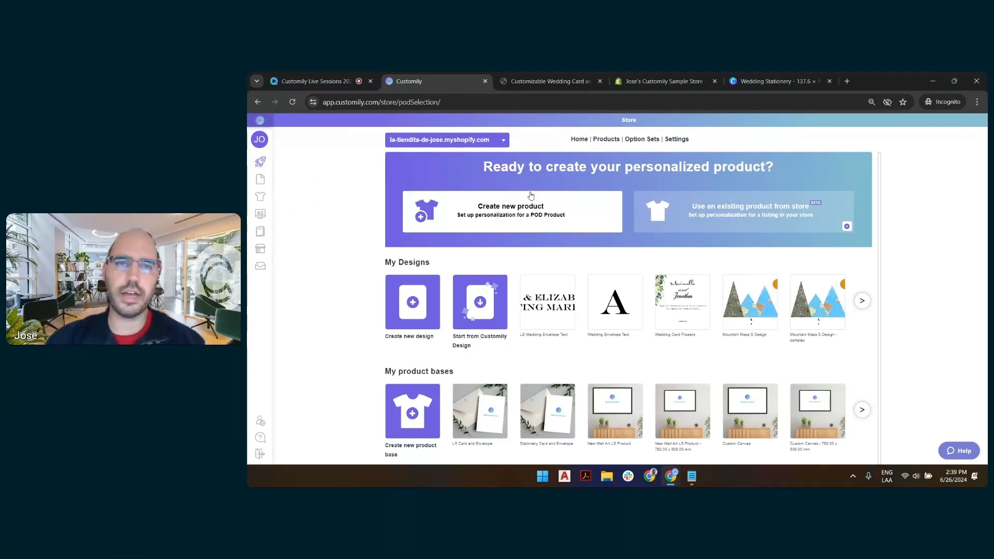
pyautogui.click(522, 215)
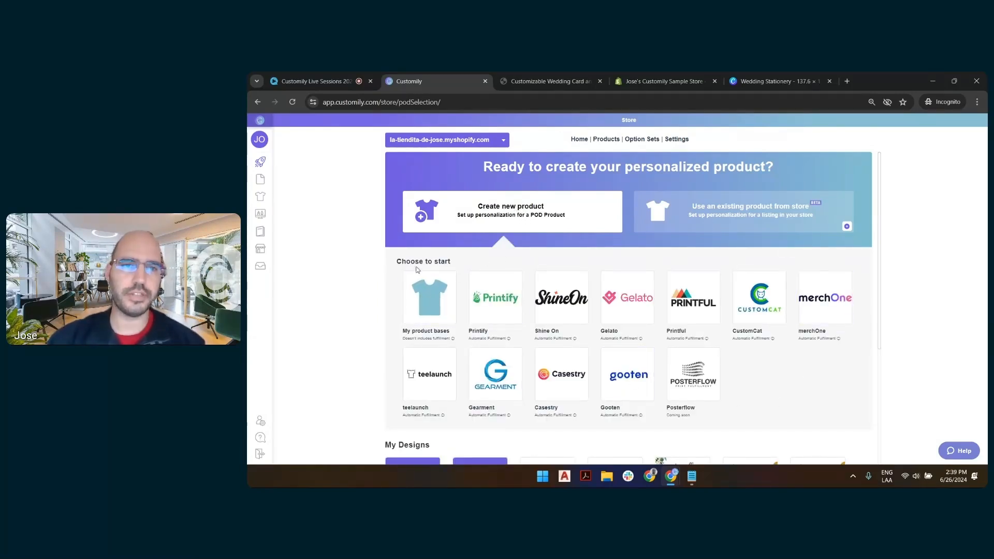
pyautogui.click(429, 295)
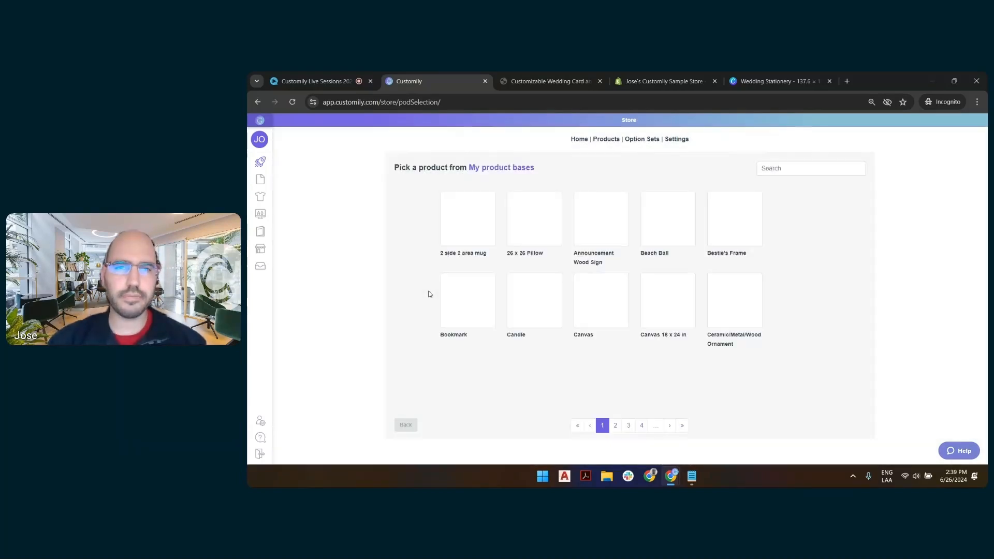
pyautogui.click(839, 170)
pyautogui.write('ls')
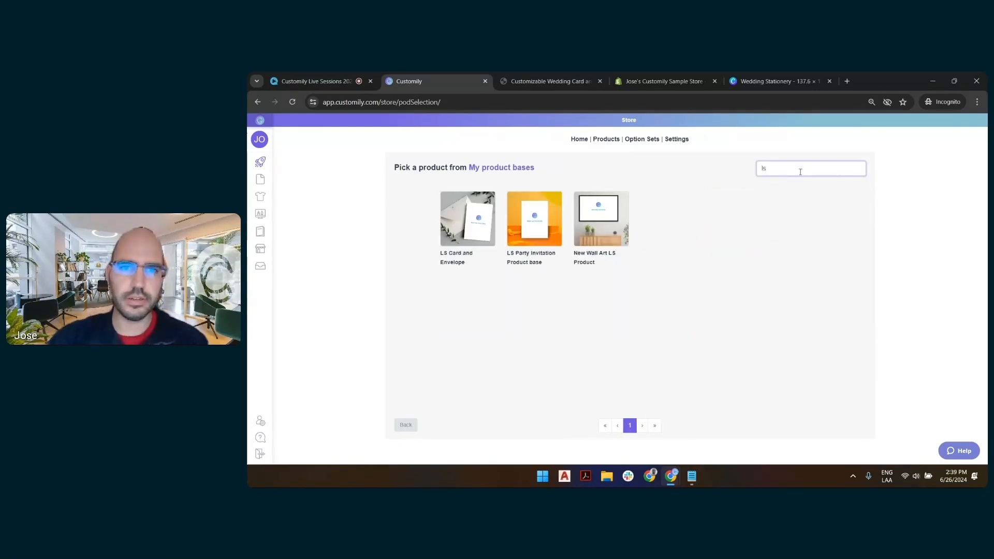
pyautogui.click(471, 220)
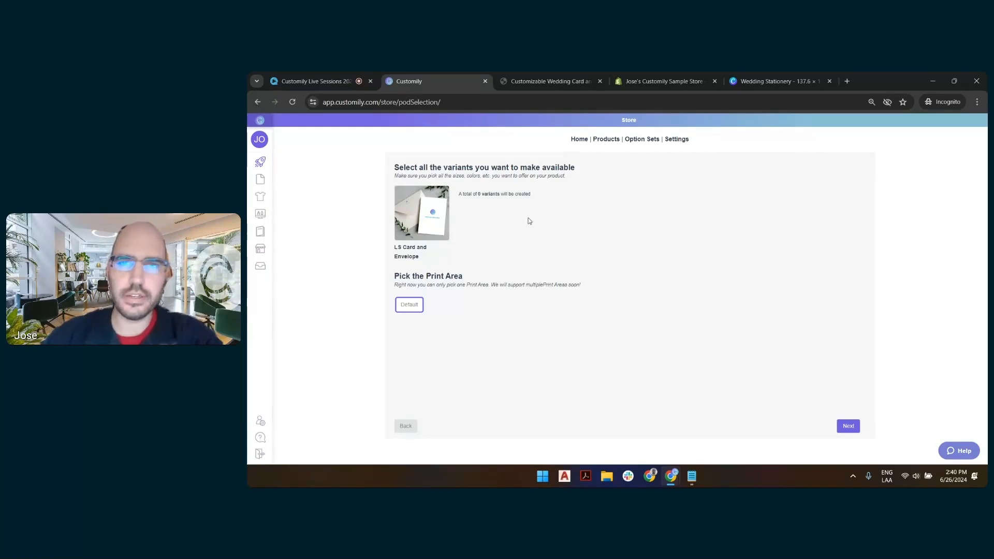
pyautogui.click(855, 430)
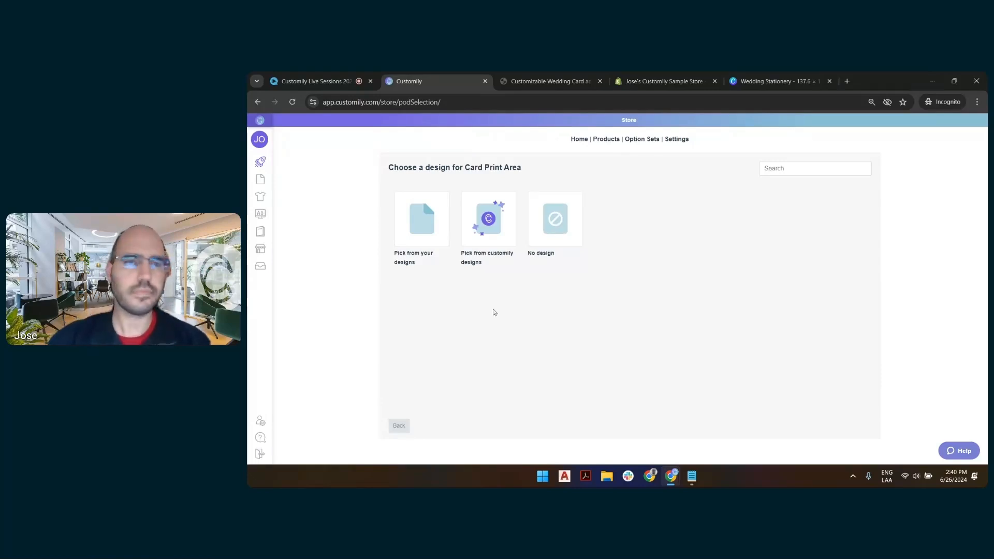
# Step: Choose the Wedding Card Flowers design from your own designs for the Card print area
pyautogui.click(432, 238)
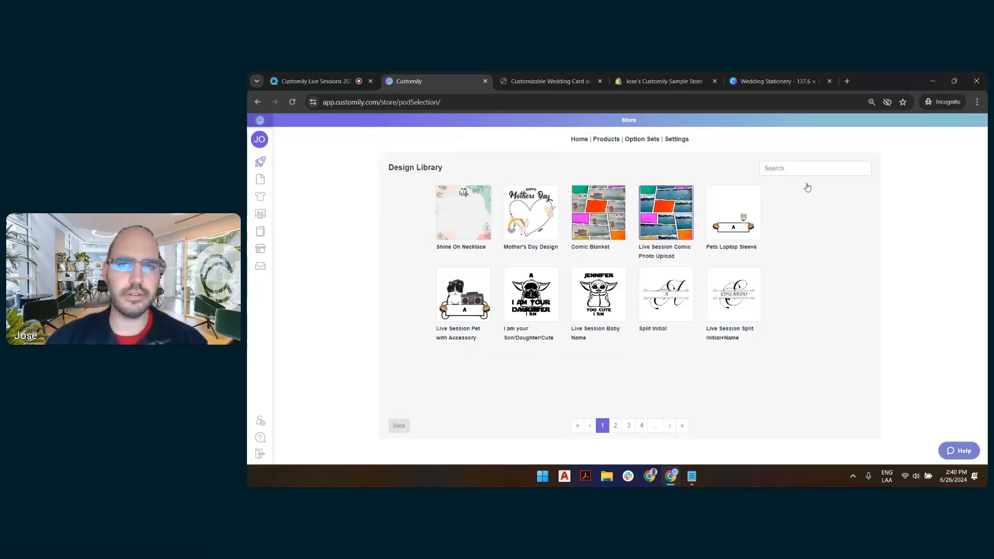
pyautogui.click(683, 425)
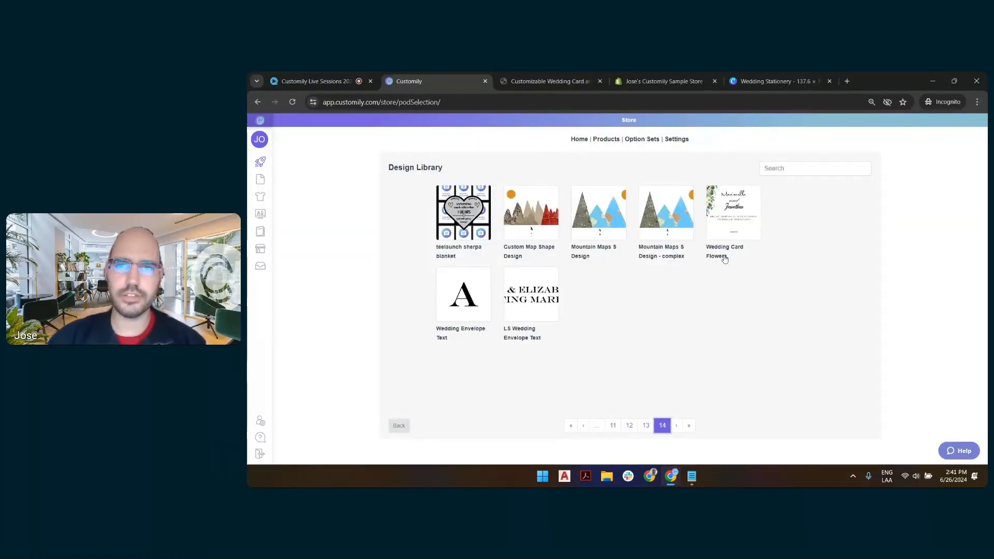
pyautogui.click(738, 212)
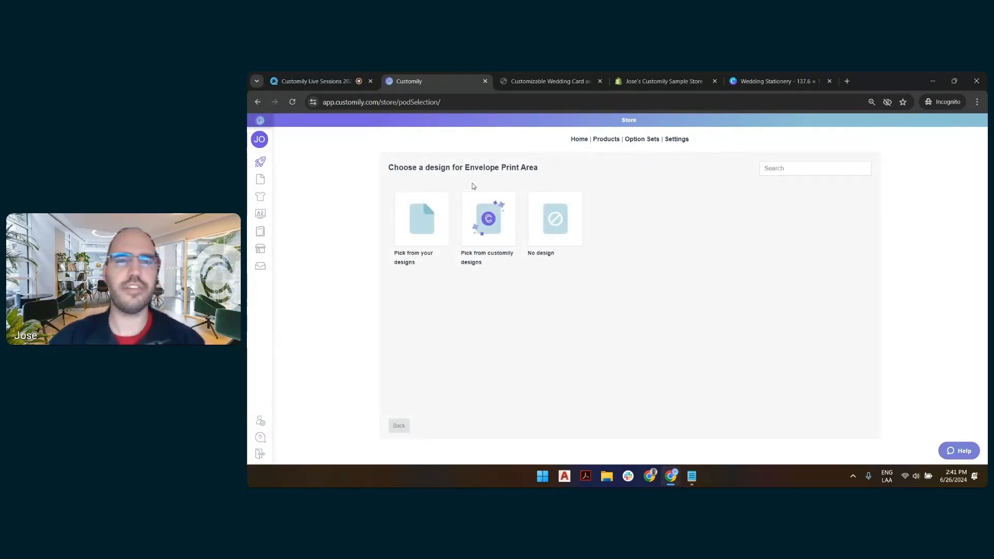
# Step: Choose the LS Wedding Envelope Text design from your own designs for the Envelope print area
pyautogui.click(422, 217)
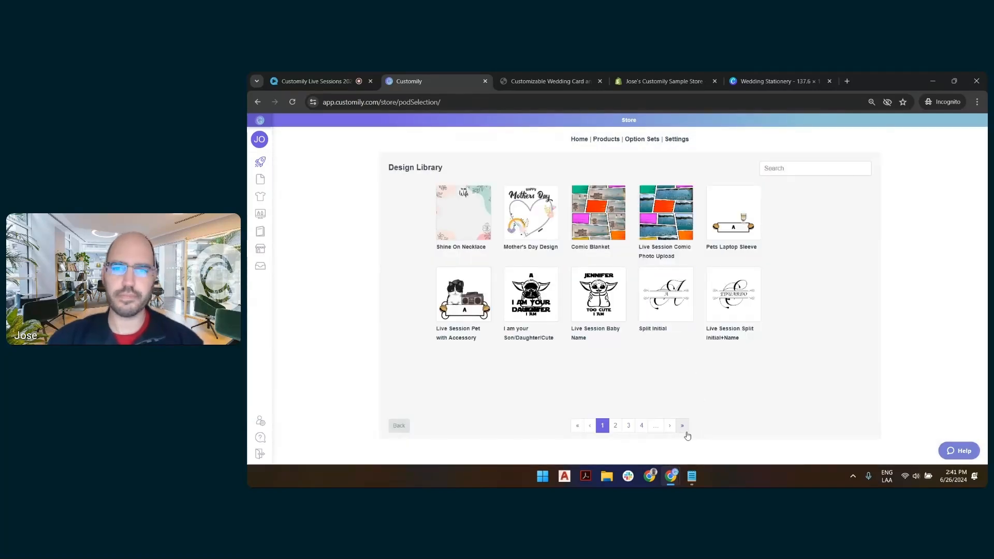
pyautogui.click(685, 433)
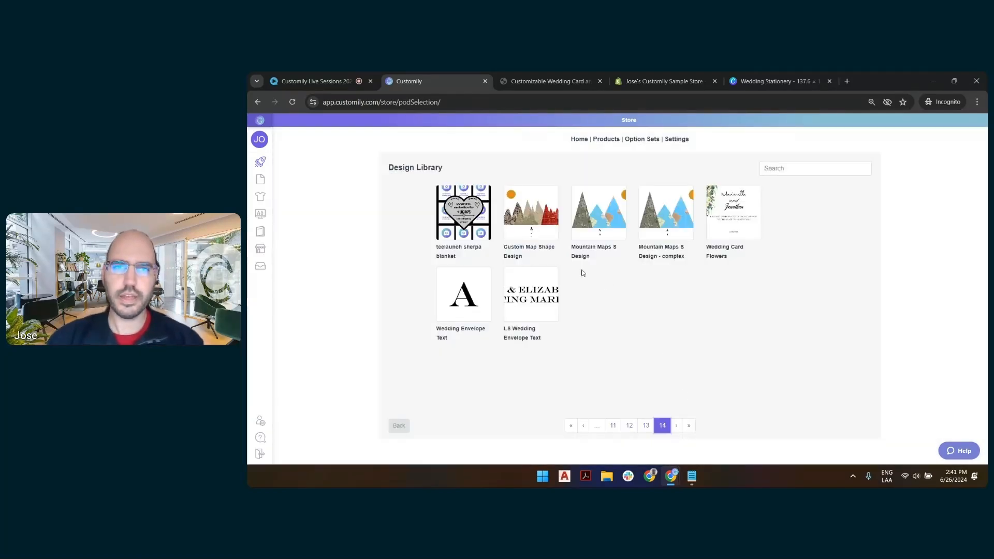
pyautogui.click(537, 285)
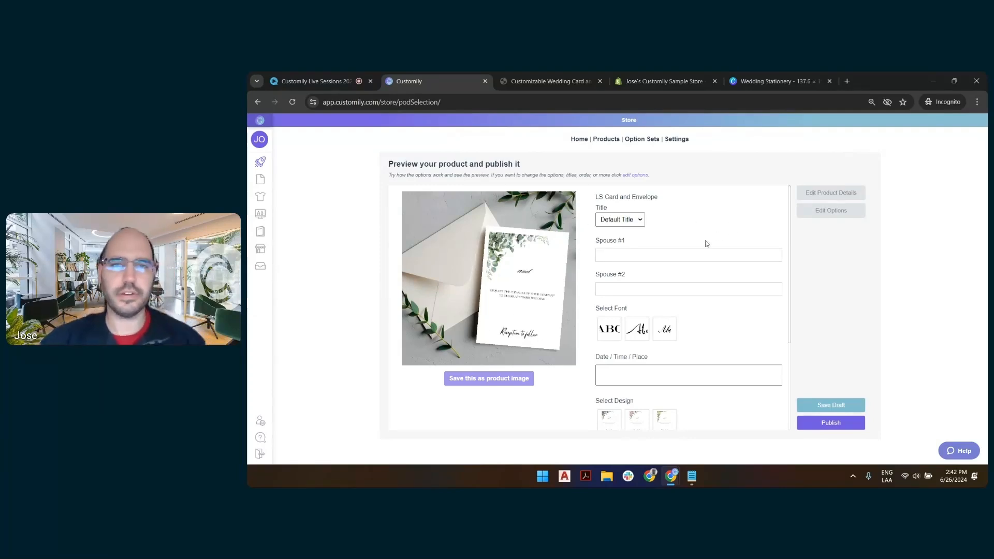
# Step: Fill in the first names for Spouse #1 and Spouse #2, preview the Satisfaction font, and select the third font option
pyautogui.click(683, 256)
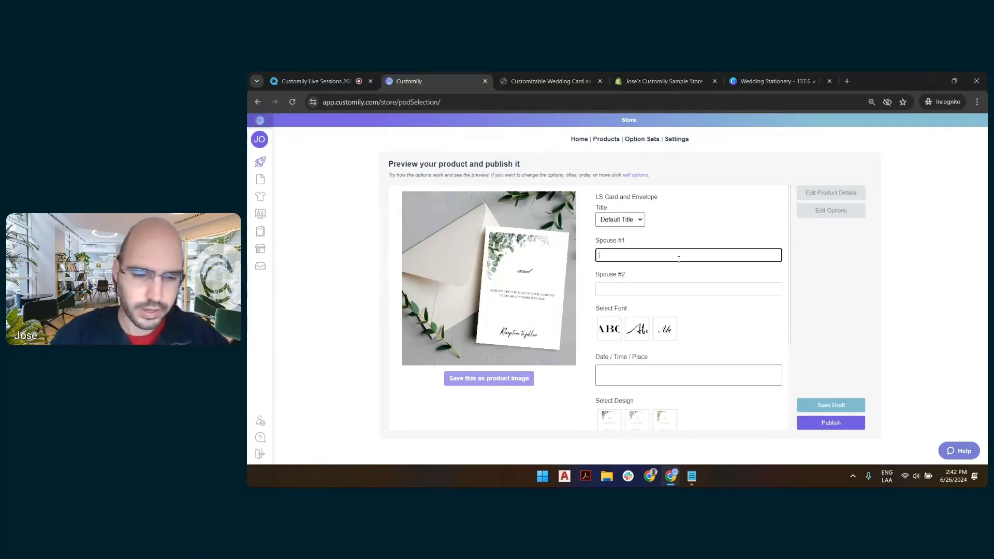
pyautogui.write('Sherry')
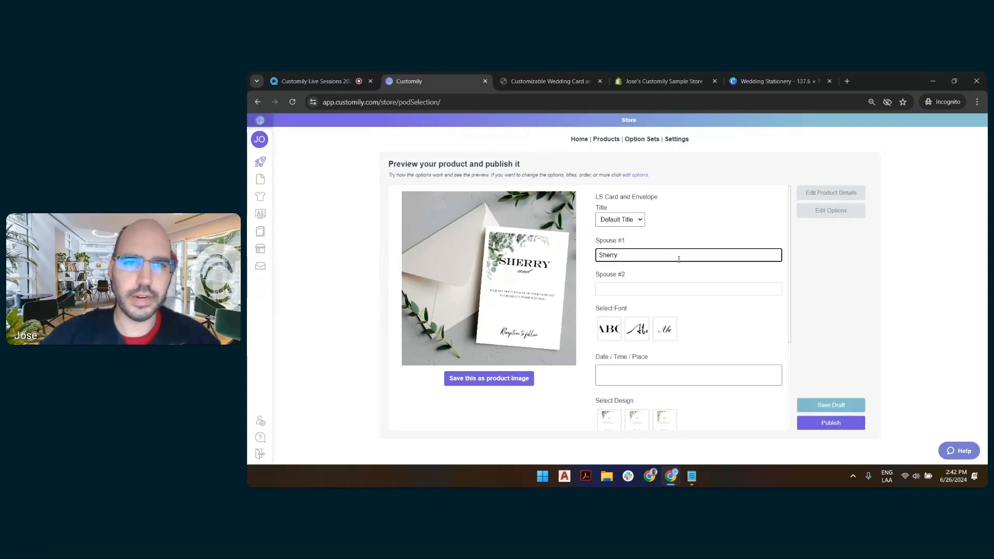
pyautogui.click(666, 290)
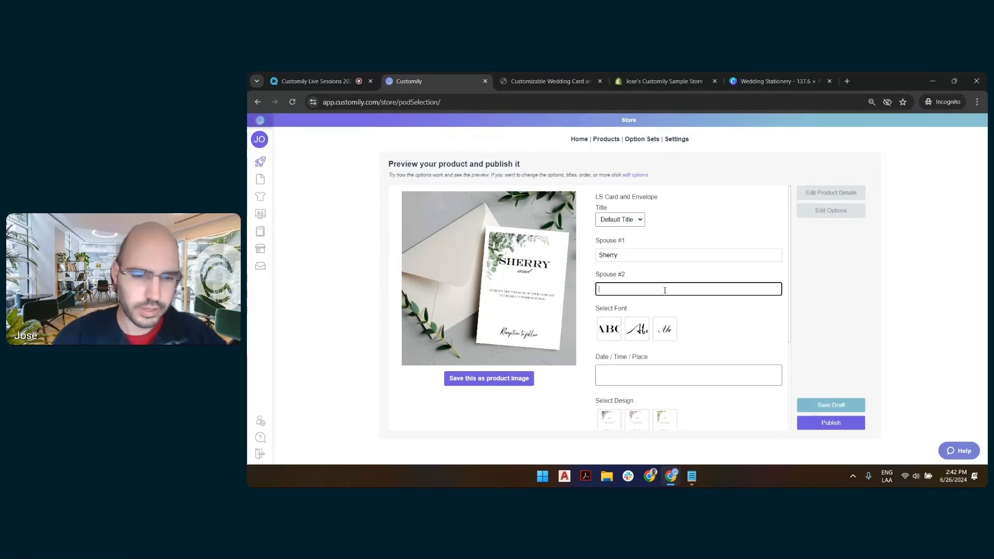
pyautogui.write('Trevor')
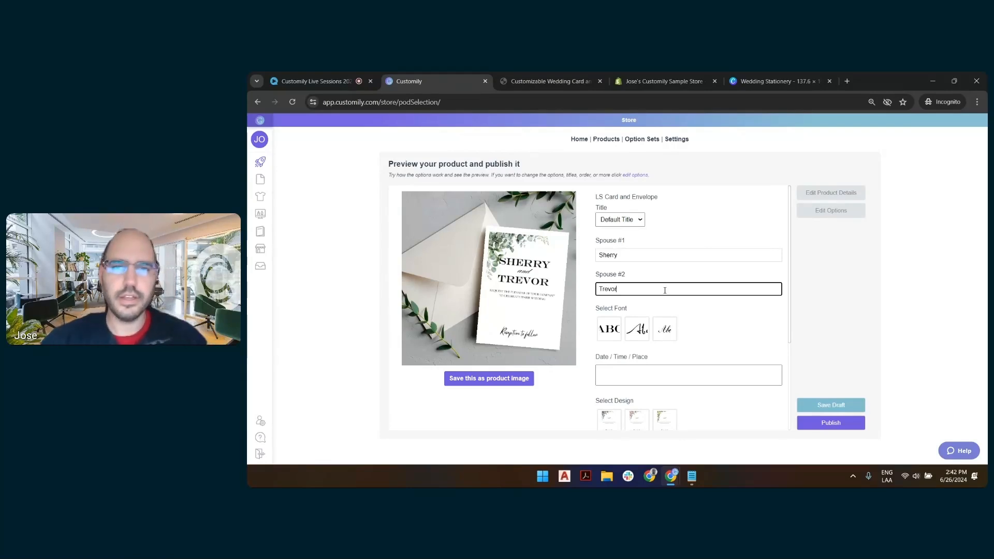
pyautogui.click(640, 335)
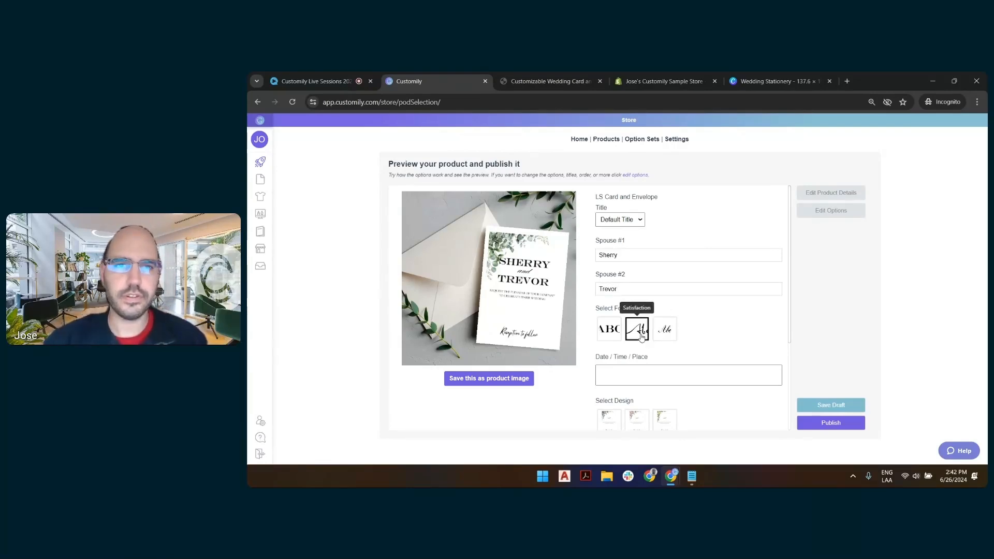
pyautogui.click(666, 334)
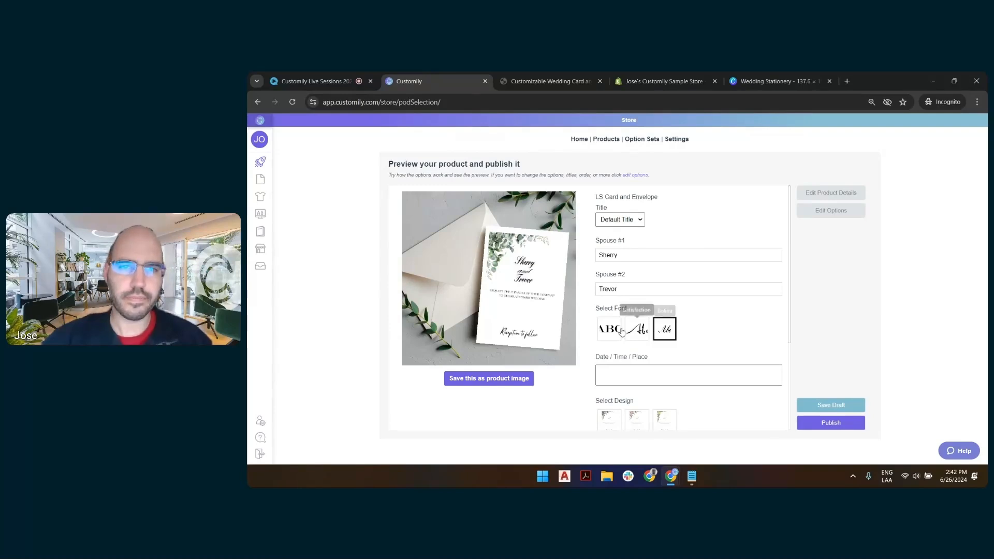
# Step: Enter "Sept. 22 - Capitol Church" with "New York" on a second line as the Date / Time / Place text
pyautogui.click(650, 377)
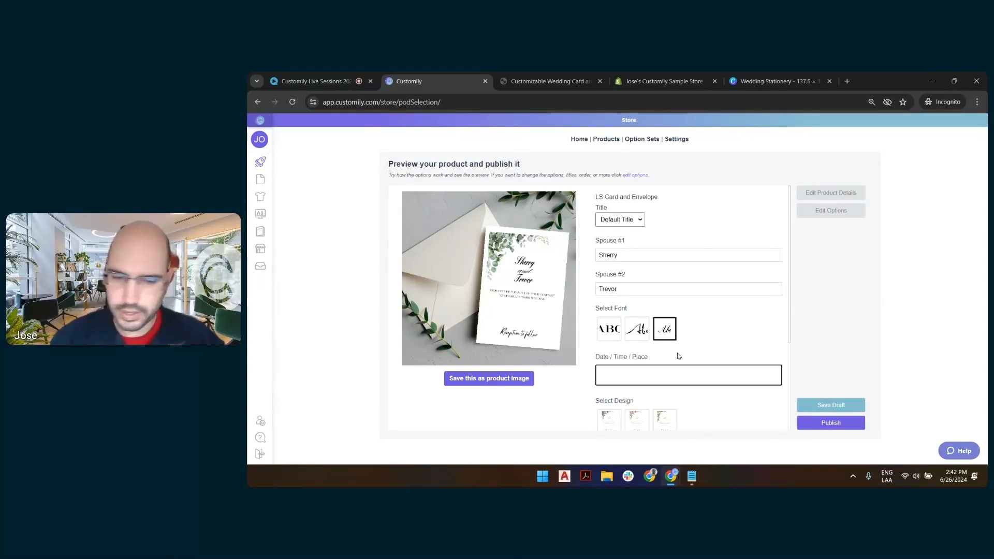
pyautogui.write('Sept. ')
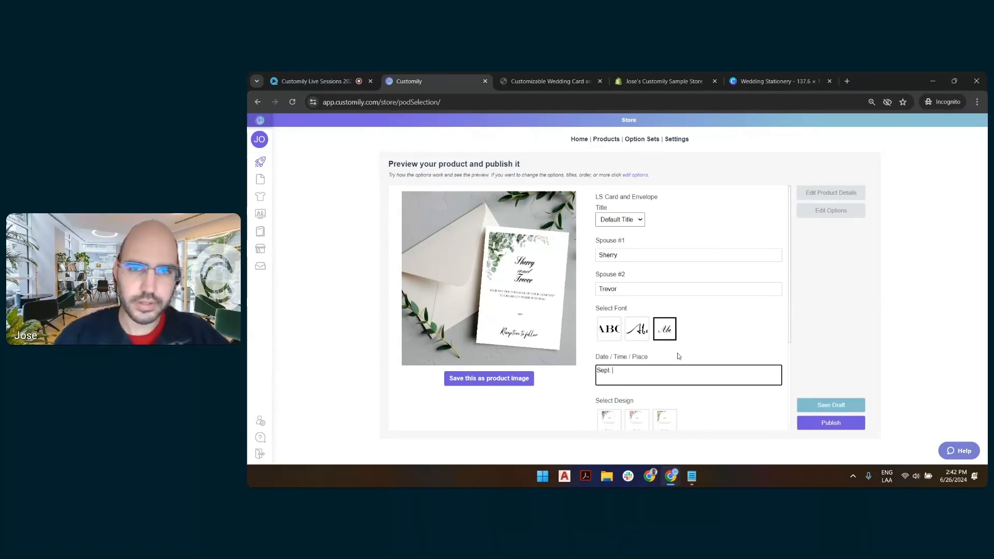
pyautogui.write('22')
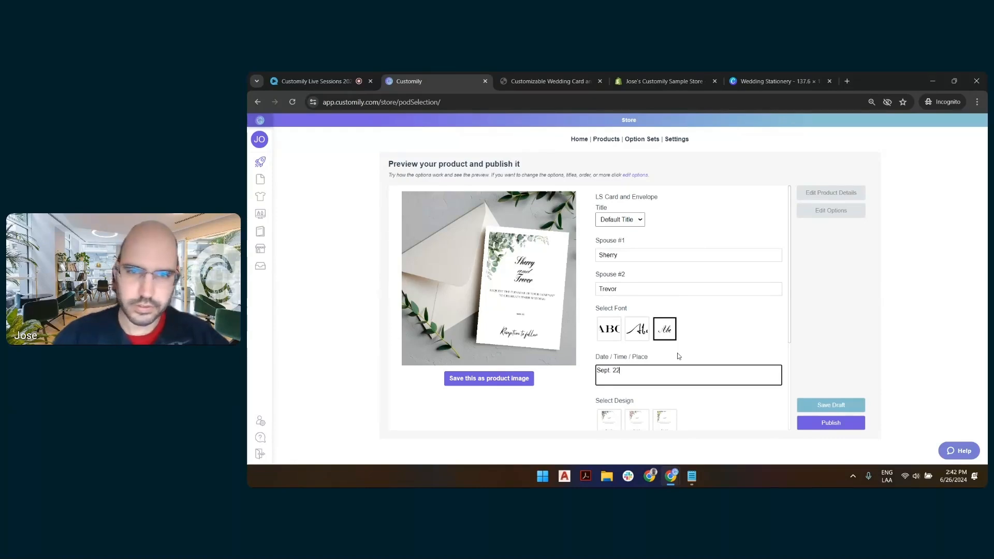
pyautogui.write(' -')
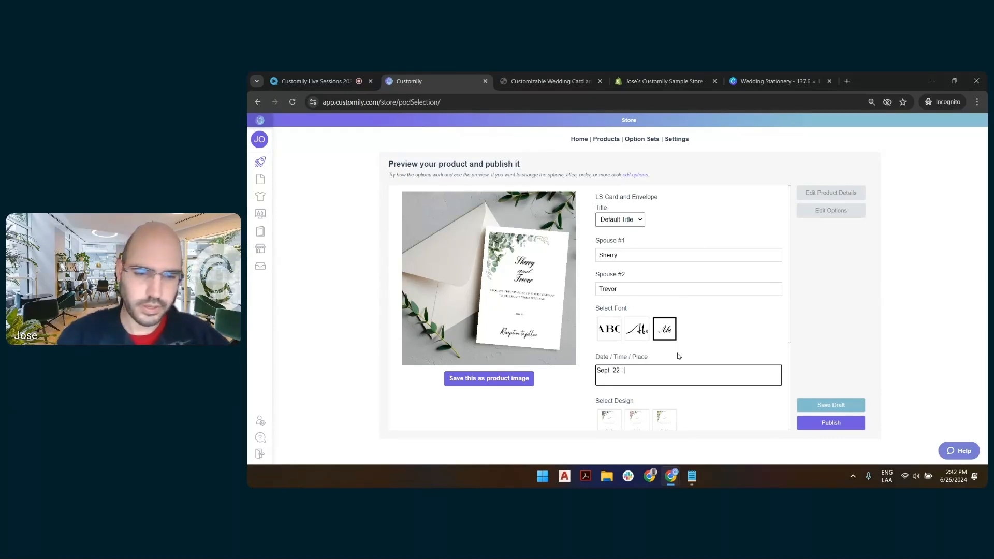
pyautogui.write(' Capitol Church')
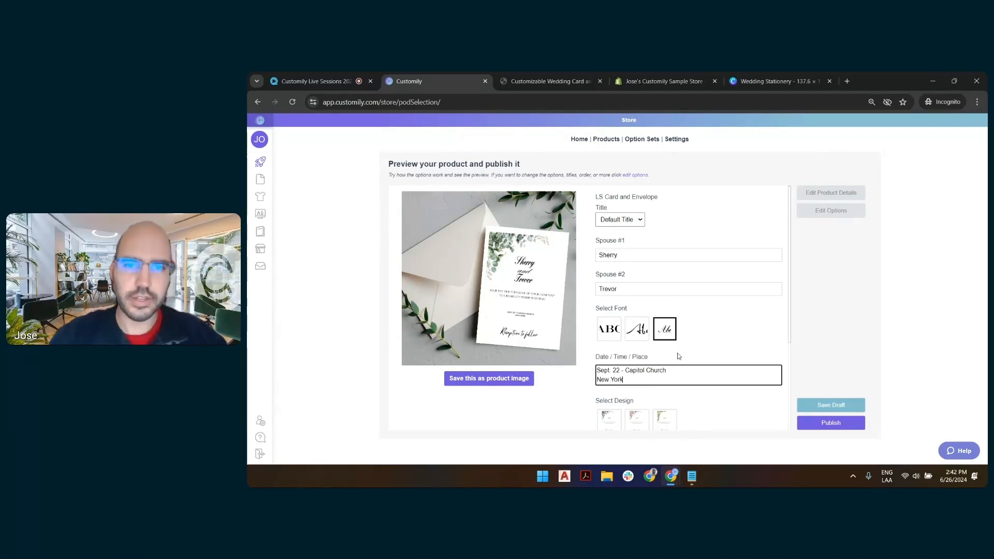
# Step: Preview the second floral card design, and select the Yellow Flowers design
pyautogui.scroll(-2, 675, 350)
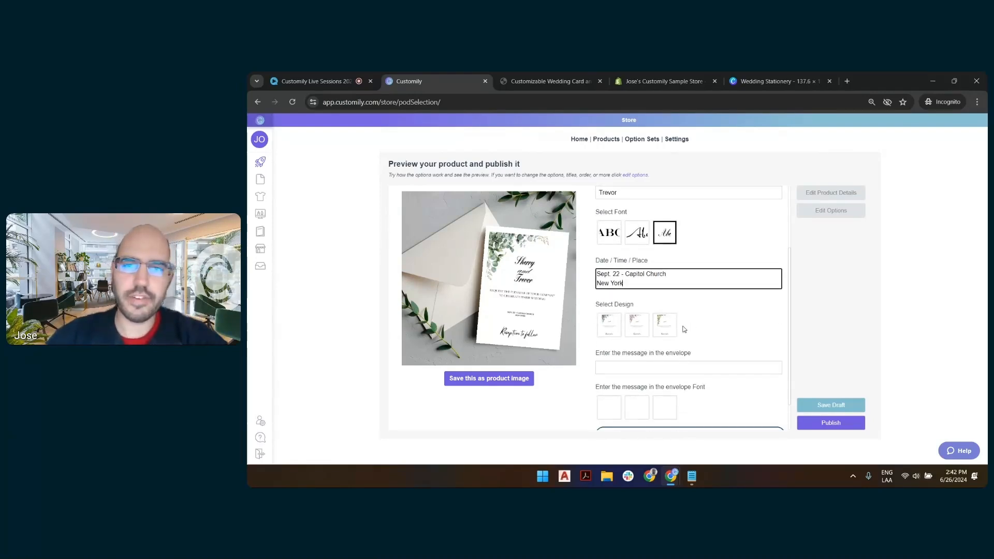
pyautogui.click(639, 325)
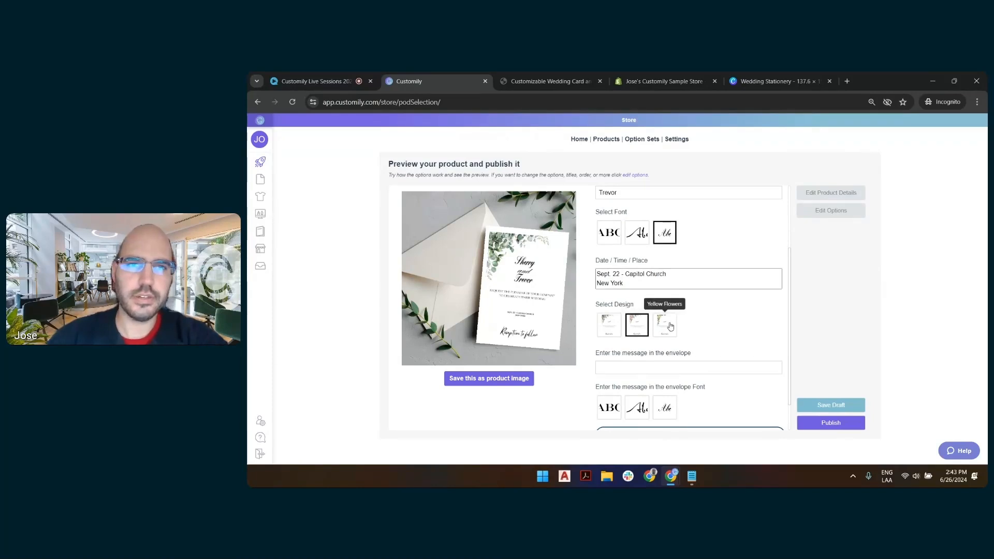
pyautogui.click(669, 325)
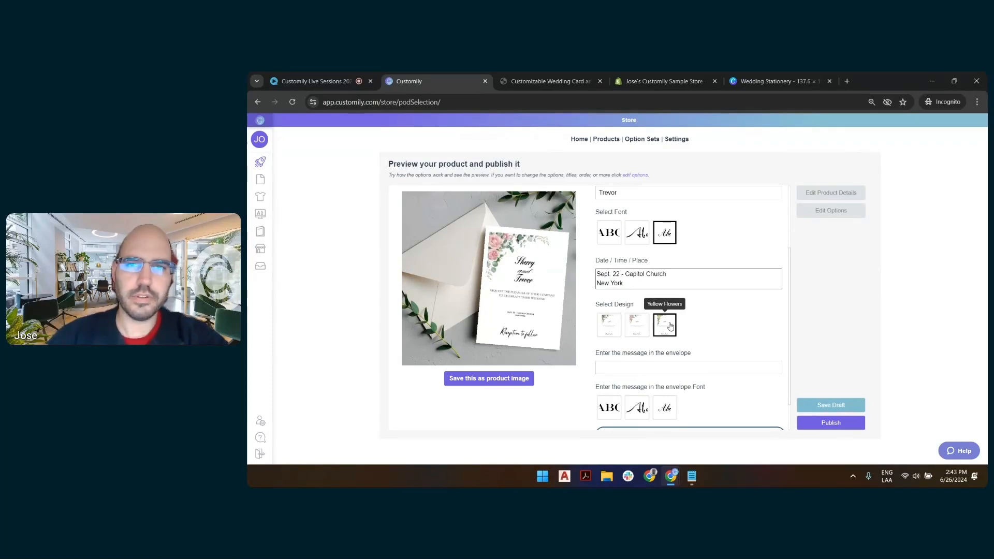
# Step: Enter the envelope message as the couple's first names joined by "&" and followed by "are getting married!"
pyautogui.scroll(-1, 722, 332)
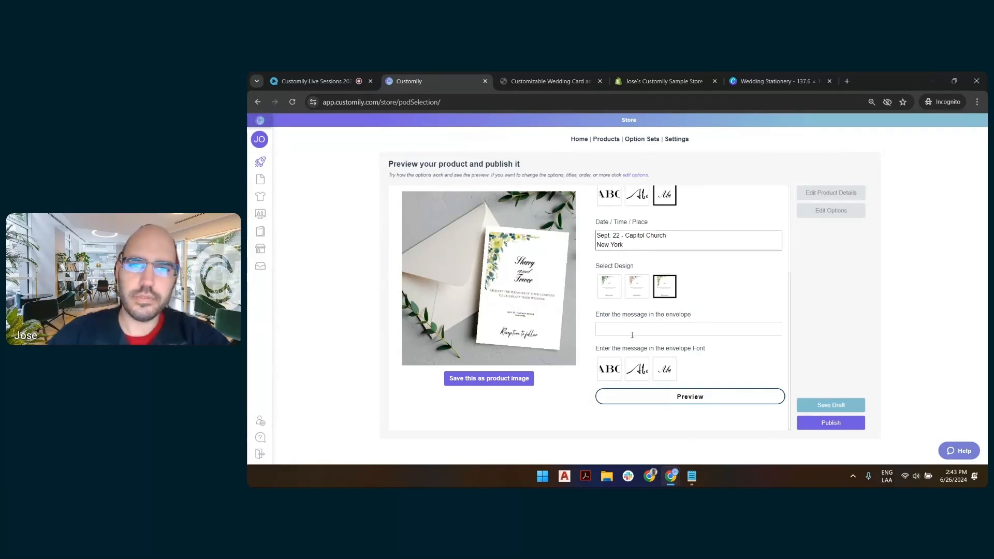
pyautogui.click(693, 332)
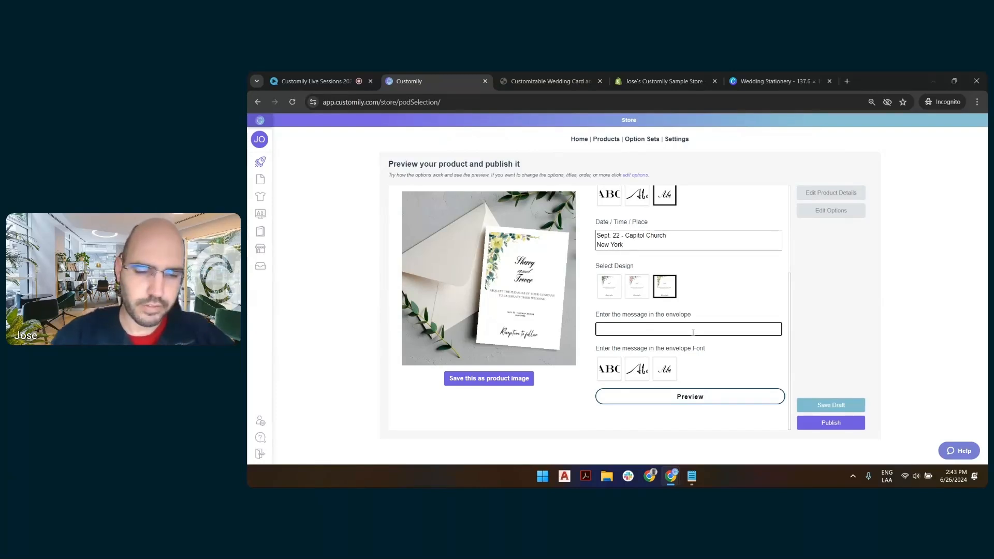
pyautogui.write('Sherry &')
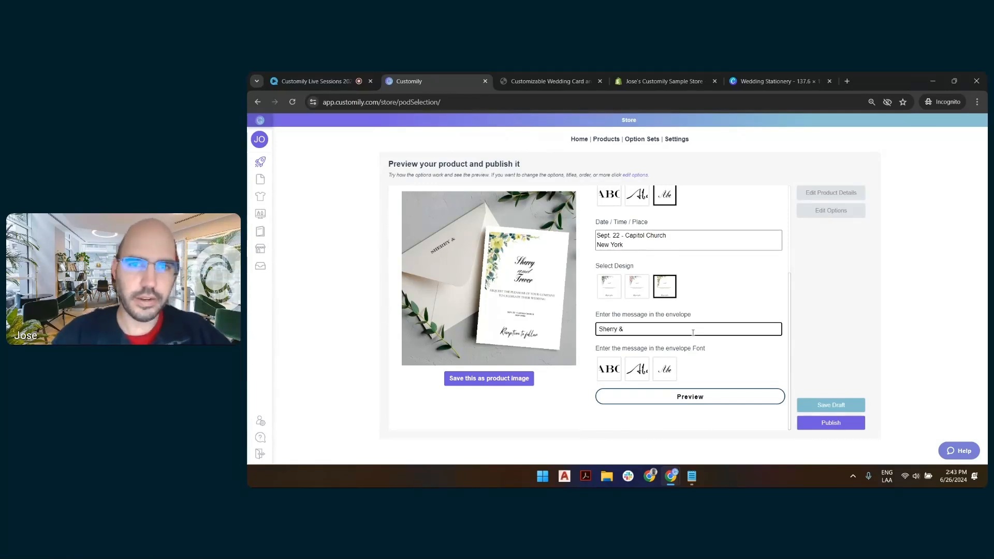
pyautogui.write(' Trevor')
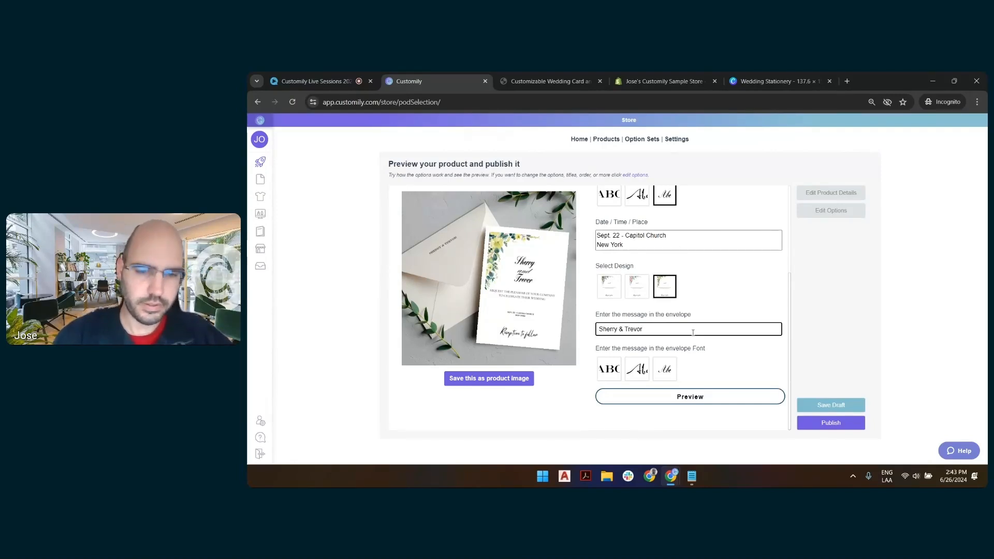
pyautogui.write(' are ge')
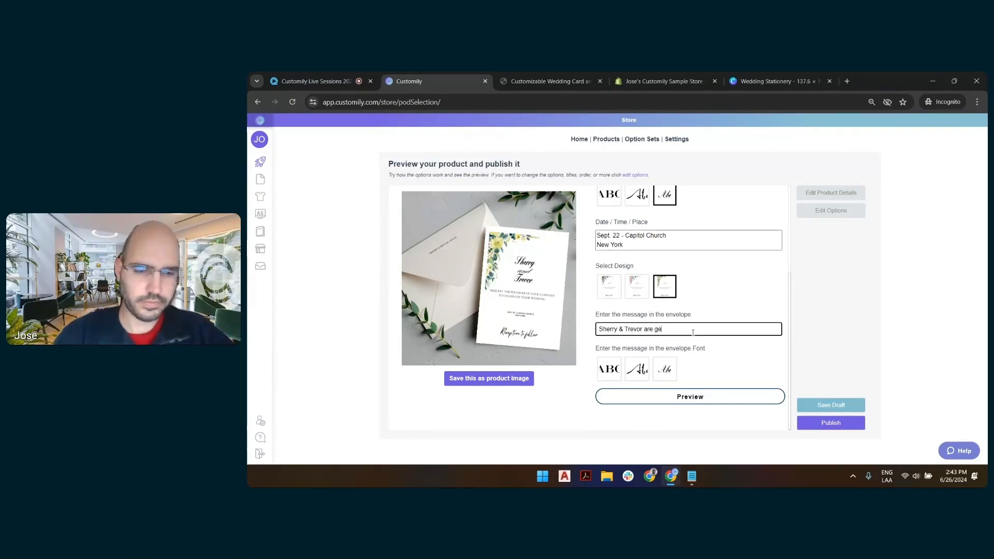
pyautogui.write('tting married')
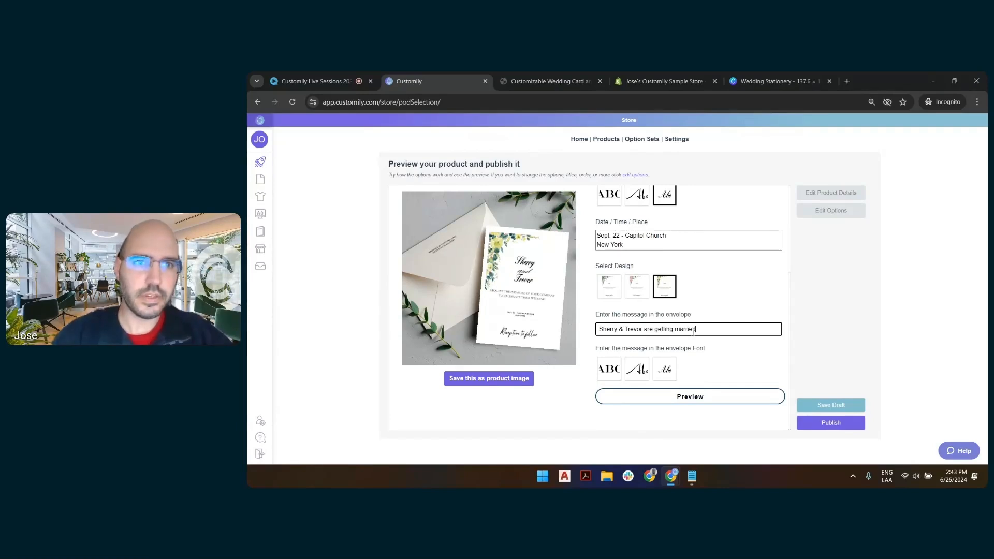
pyautogui.write('!')
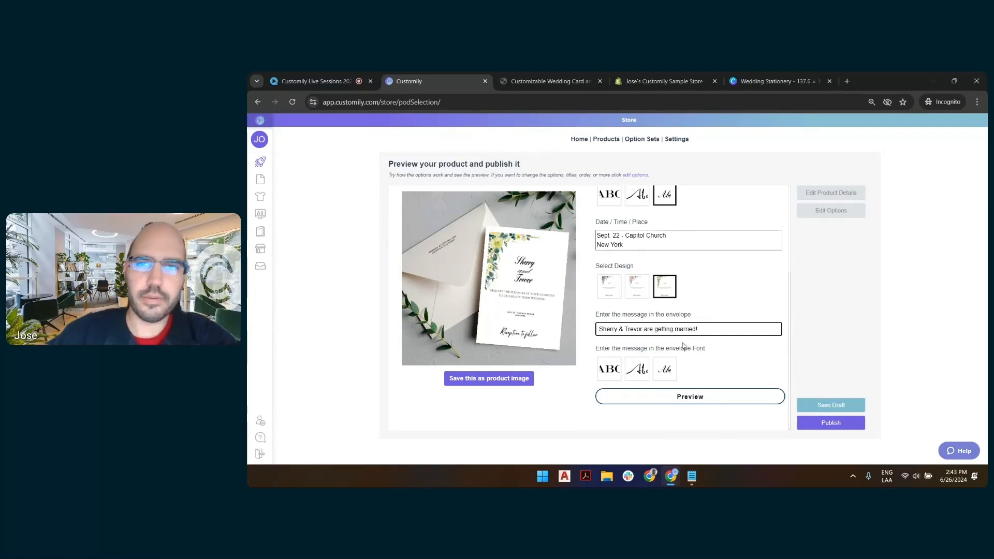
# Step: Preview the second and third envelope fonts, select the first one, and save the personalized preview as the product image
pyautogui.click(640, 369)
pyautogui.click(668, 373)
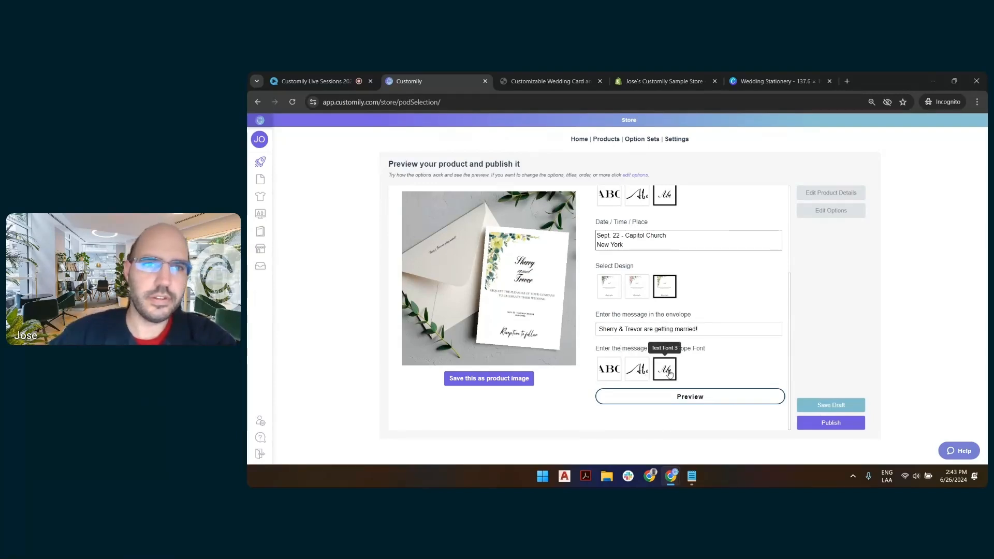
pyautogui.click(613, 372)
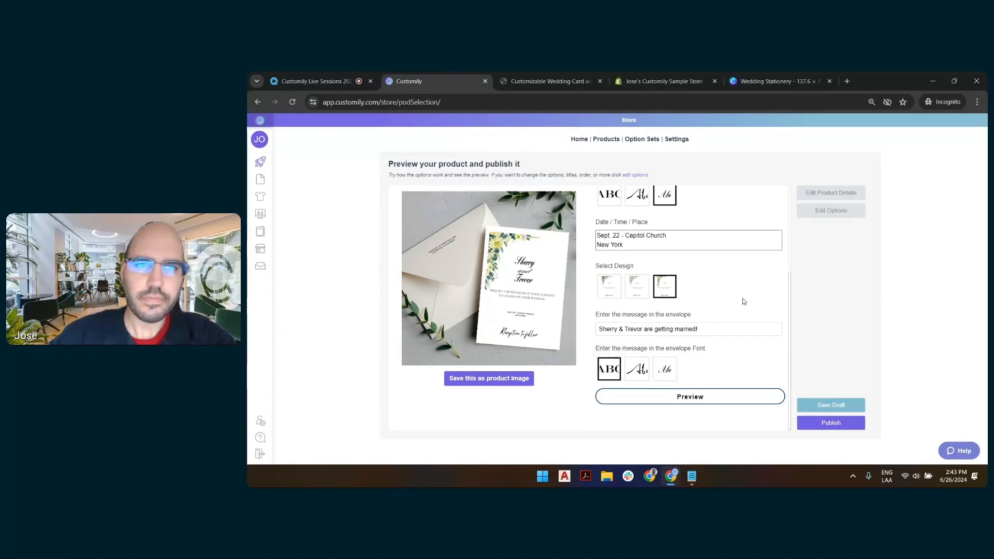
pyautogui.click(519, 385)
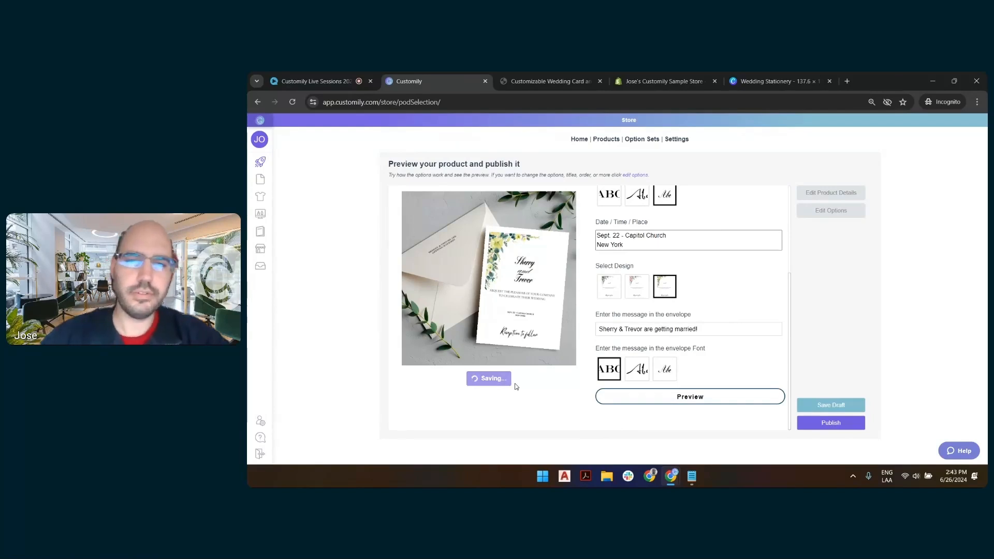
# Step: Rename the product as "LS Wedding - Card and Envelope"
pyautogui.scroll(3, 721, 291)
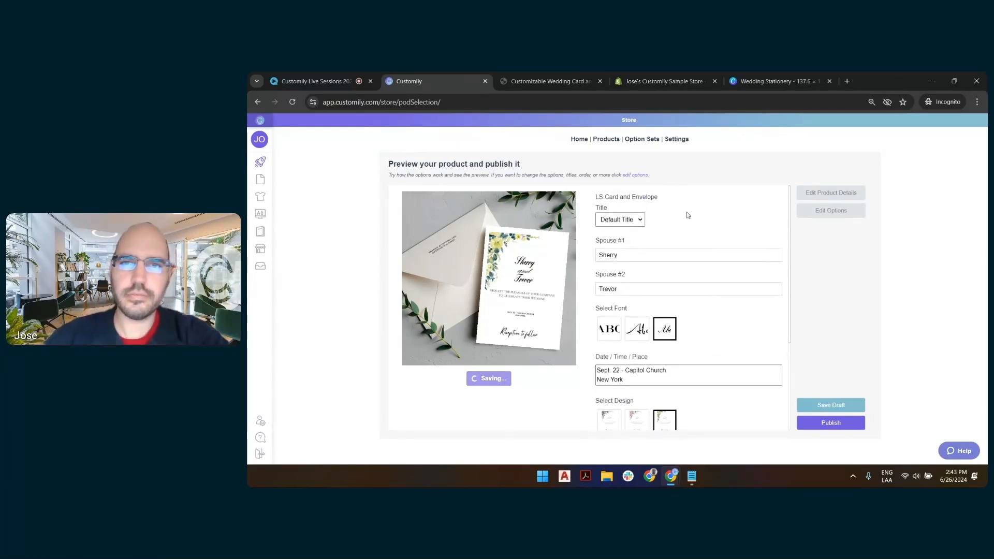
pyautogui.moveTo(660, 197)
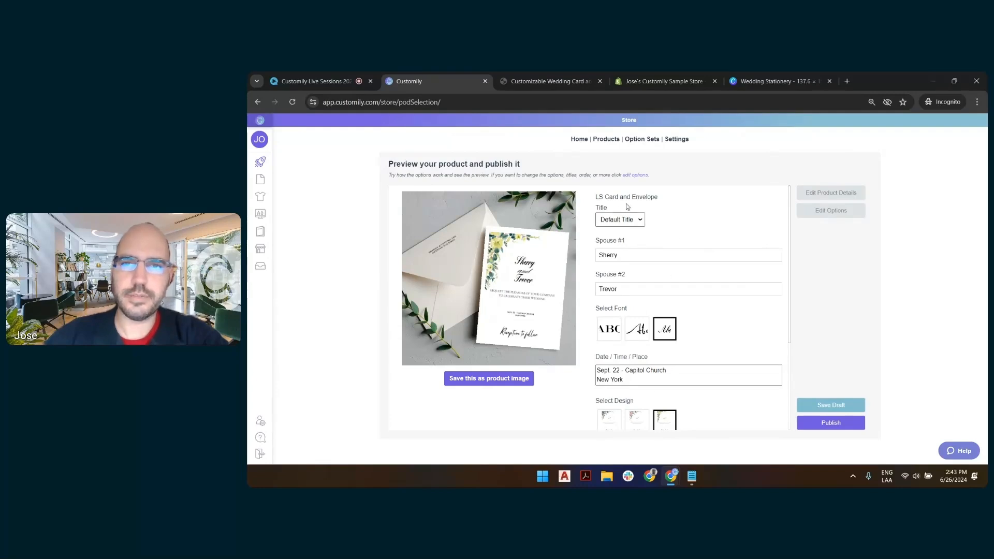
pyautogui.click(667, 198)
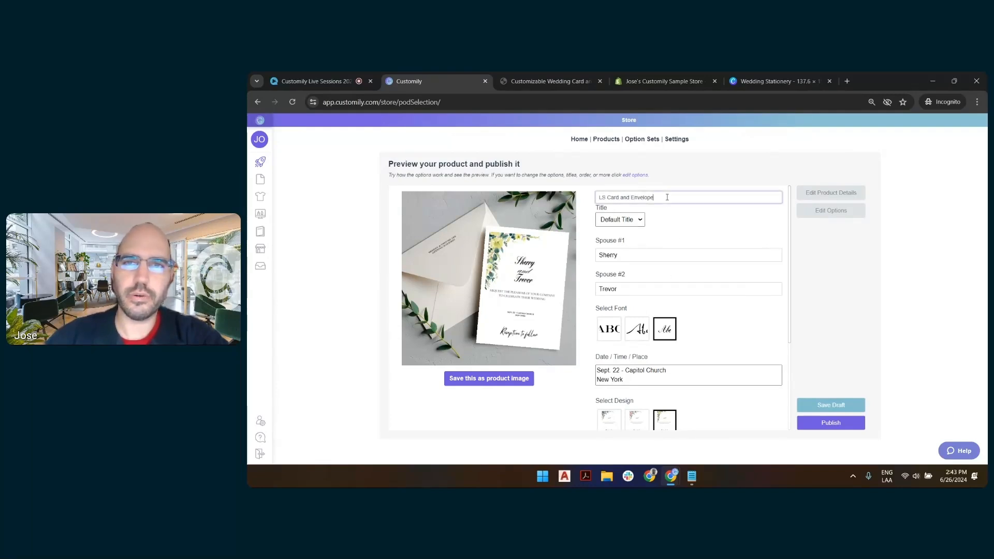
pyautogui.click(607, 198)
pyautogui.write('Wedding ')
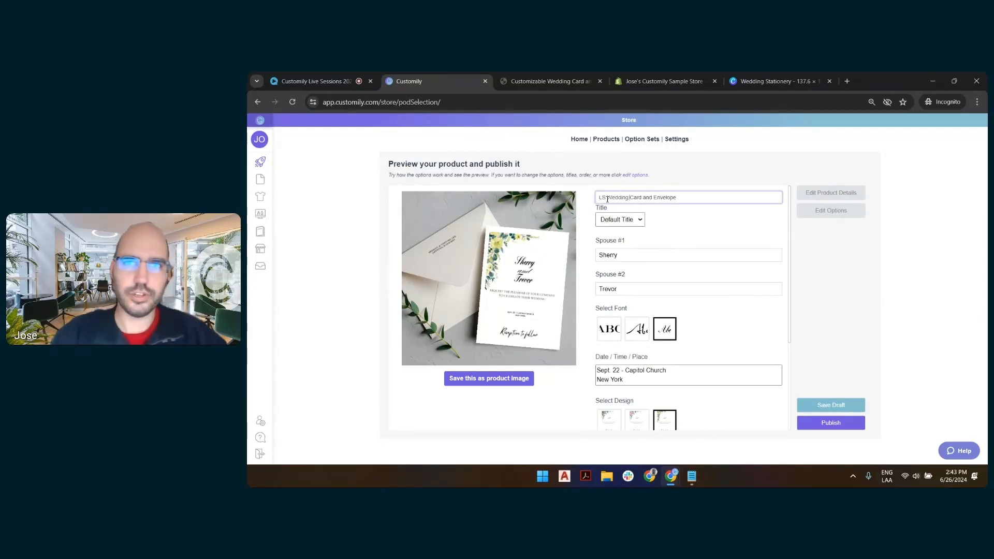
pyautogui.write('-')
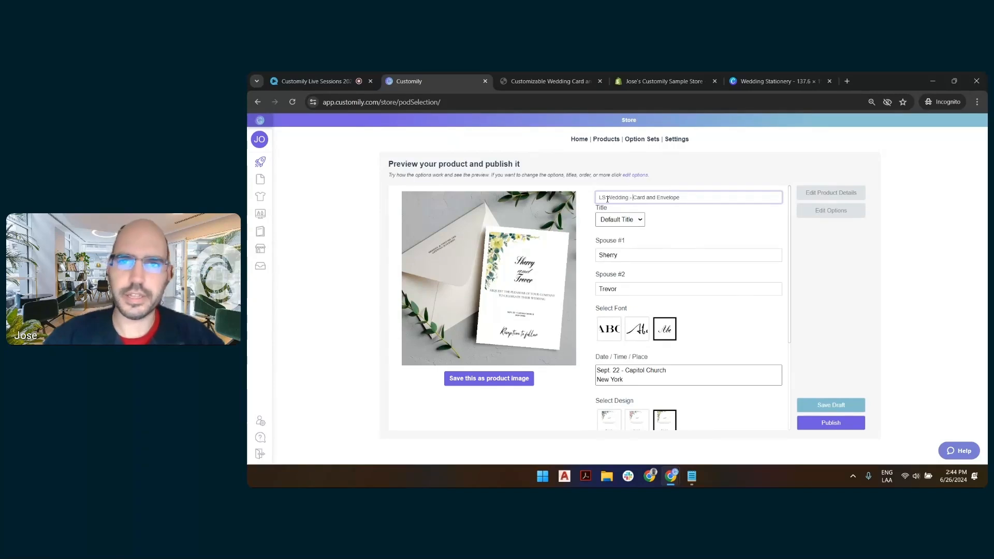
pyautogui.click(701, 220)
# Step: Publish the wedding card and envelope product and view its page in the Shopify store
pyautogui.scroll(-3, 696, 235)
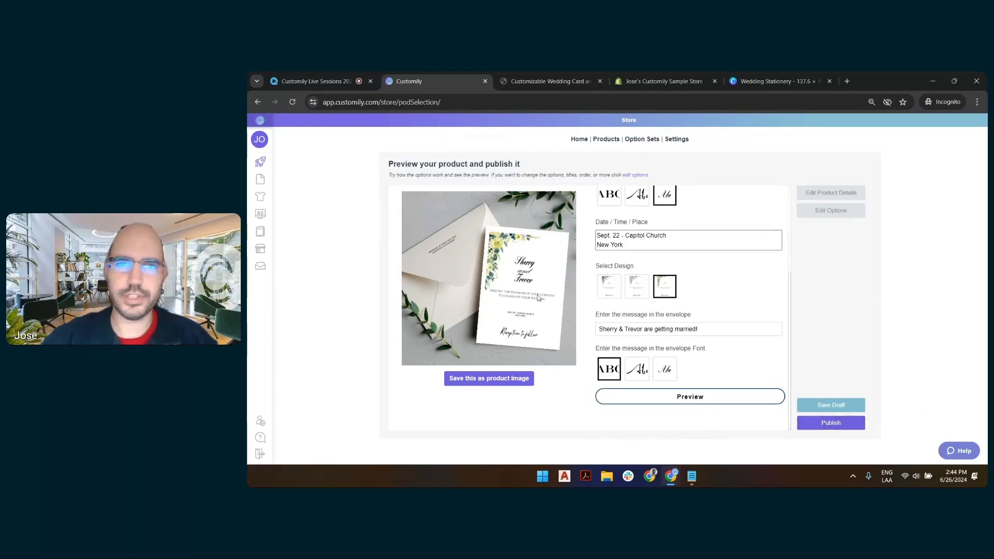
pyautogui.click(843, 428)
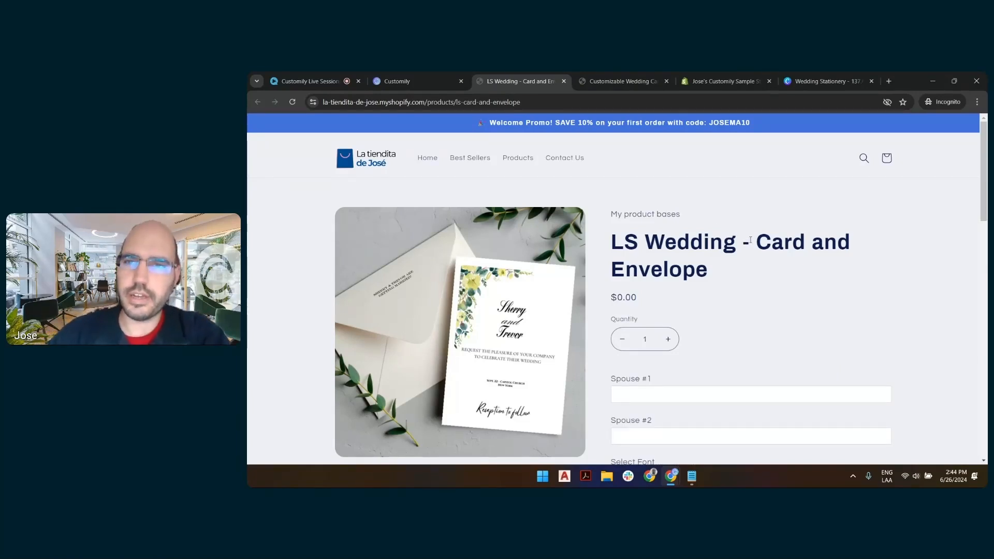
pyautogui.scroll(-1, 674, 272)
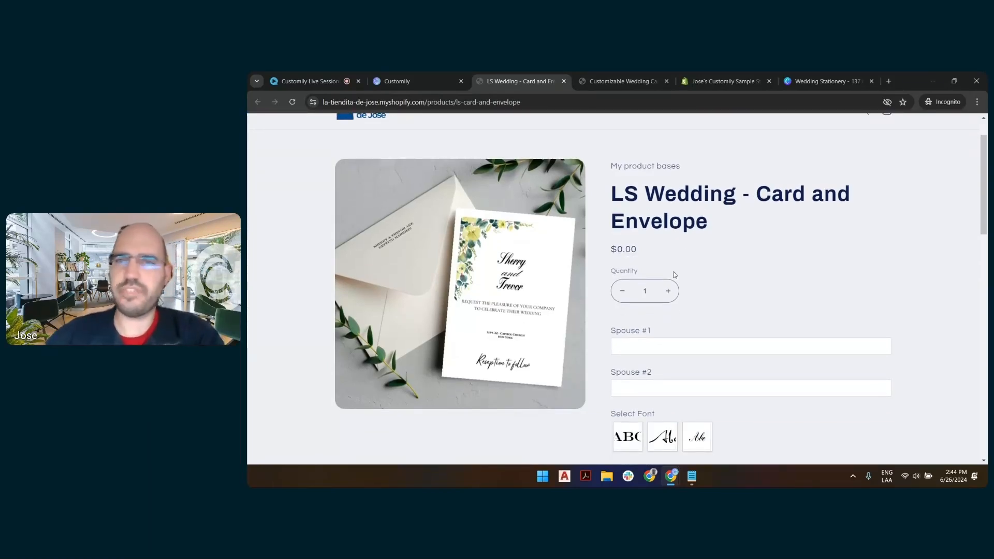
# Step: Fill in the Spouse #1 and Spouse #2 personalization fields with the couple's first names
pyautogui.scroll(-3, 730, 267)
pyautogui.click(700, 200)
pyautogui.write('Sherry')
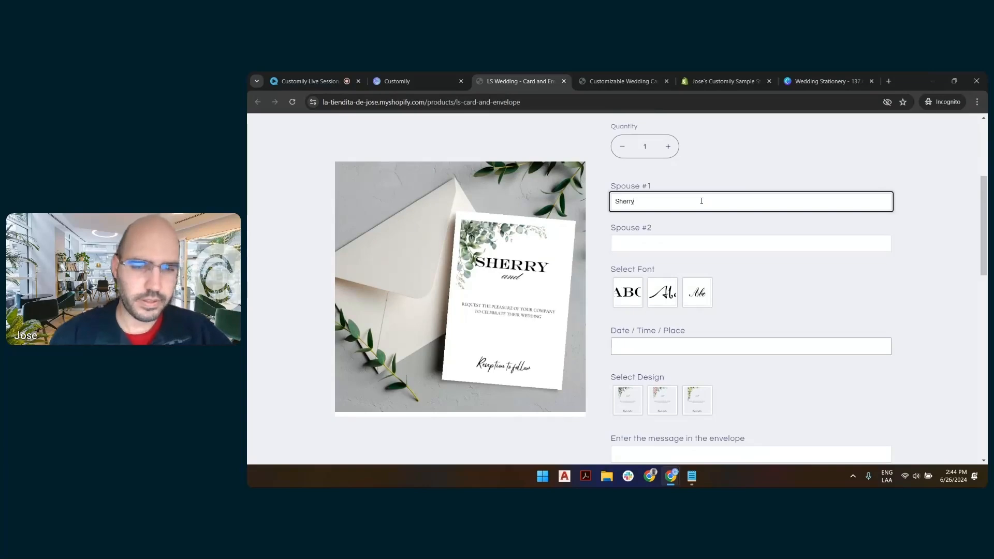
pyautogui.press('Tab')
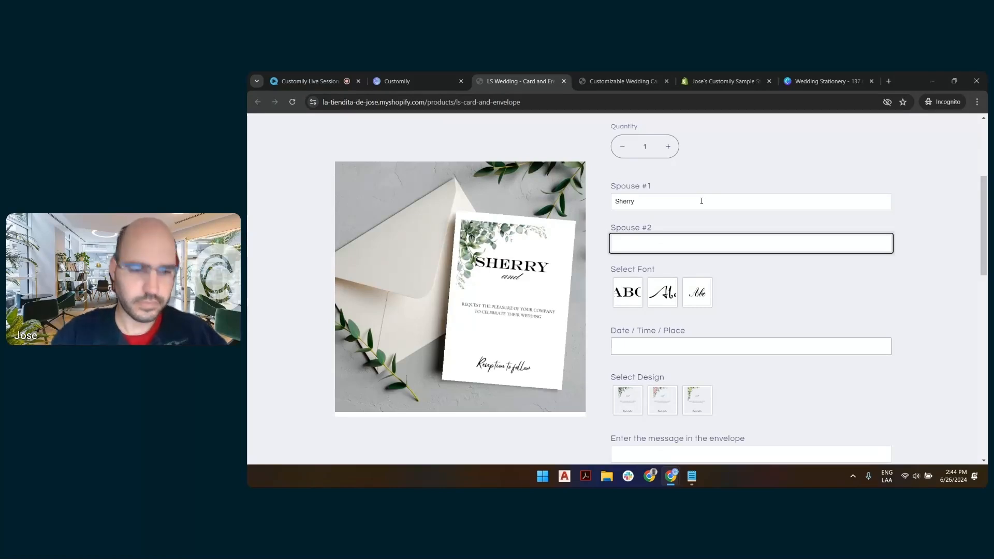
pyautogui.write('Trevor')
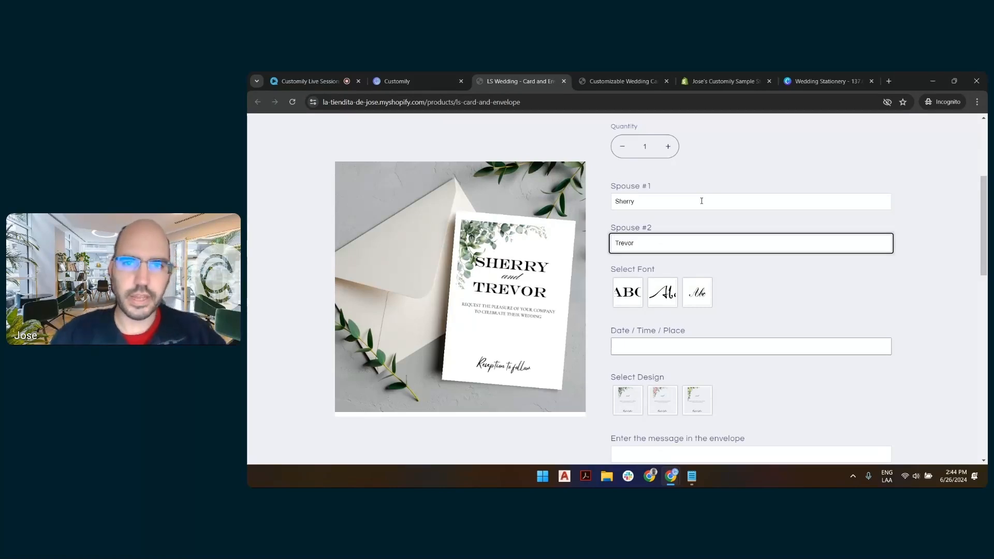
# Step: Enter "today / now / here" on a single line as the card's date, time and place
pyautogui.click(681, 347)
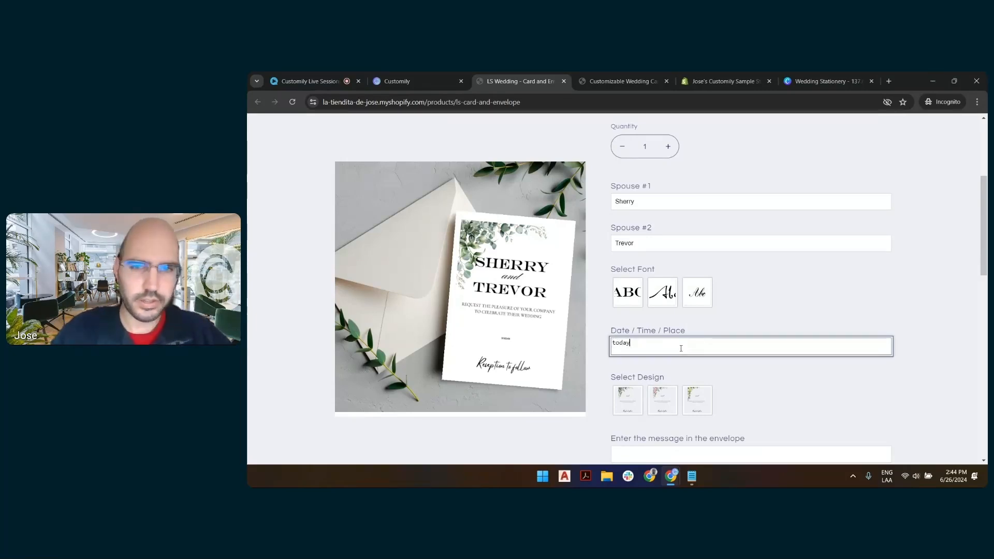
pyautogui.write('today now')
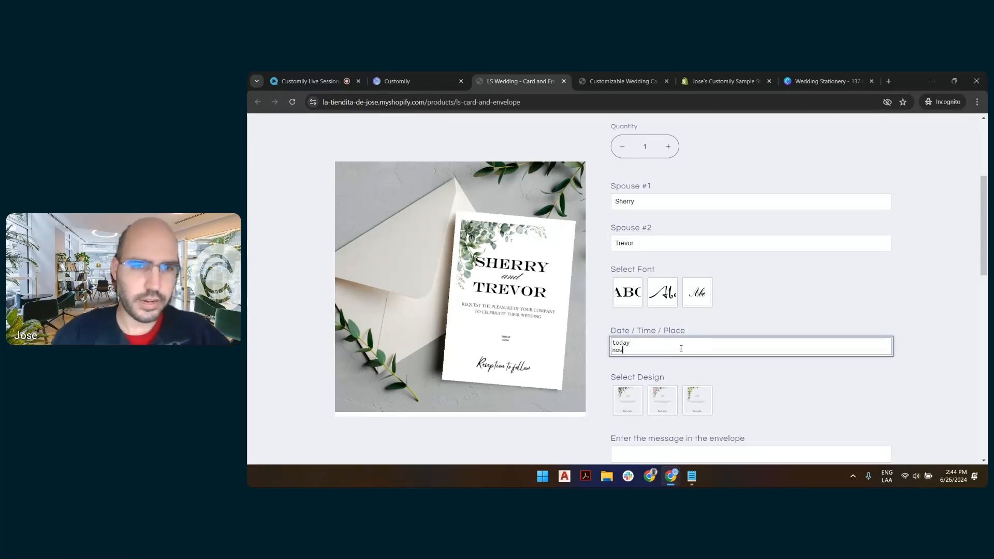
pyautogui.write('here')
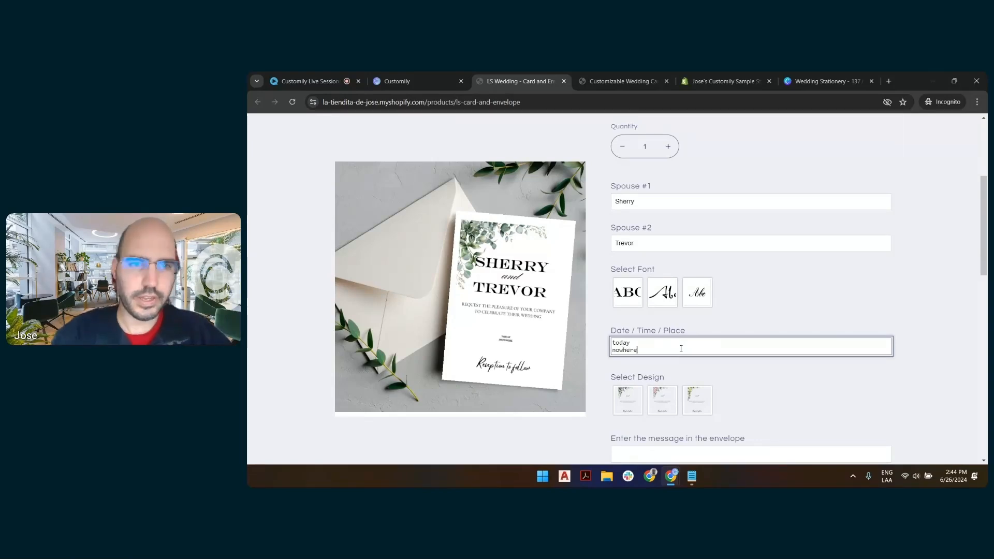
pyautogui.click(636, 341)
pyautogui.write('/')
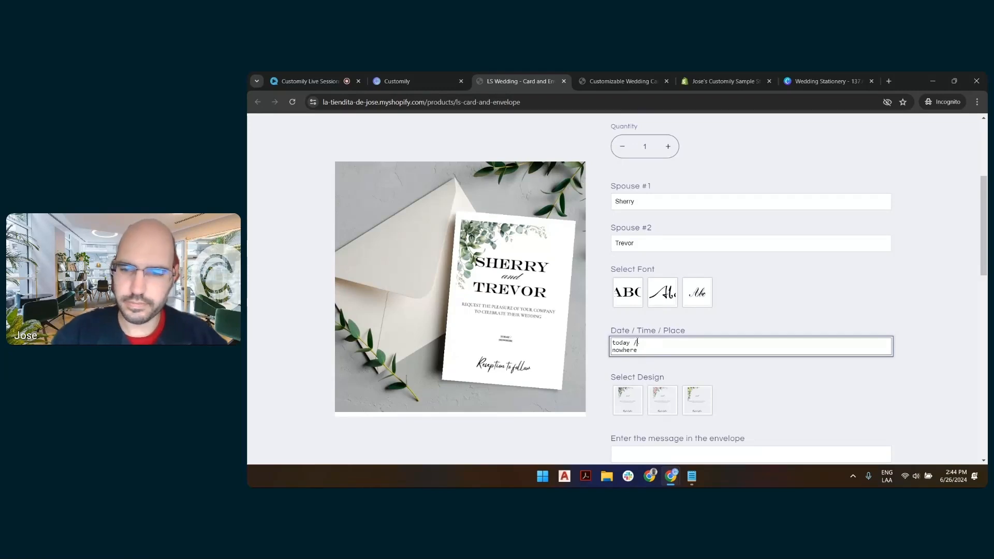
pyautogui.press('Delete')
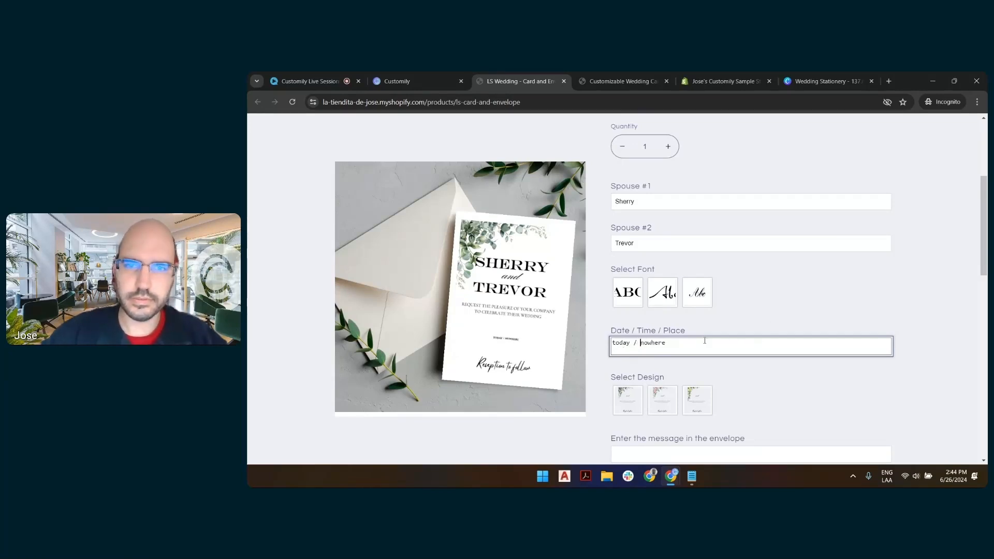
pyautogui.click(651, 343)
pyautogui.write('/')
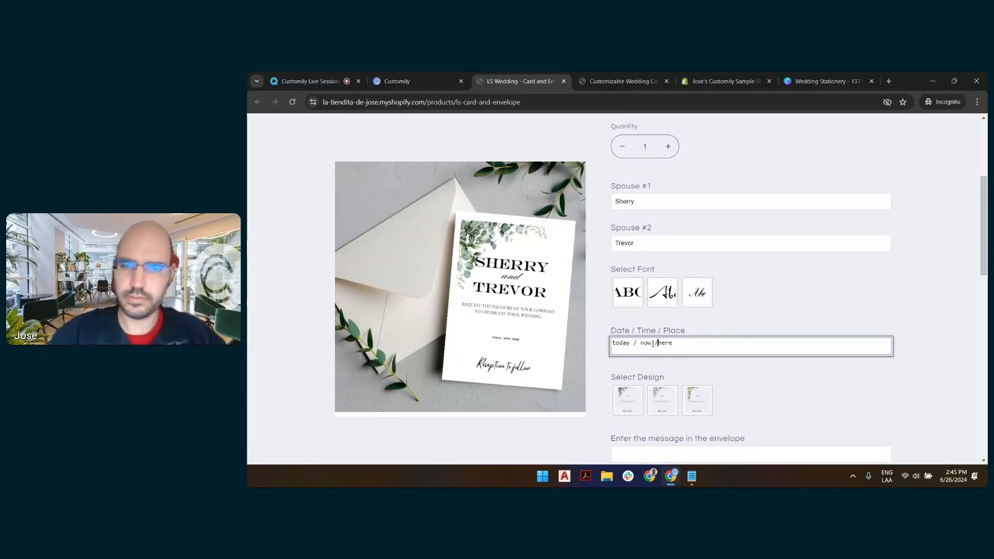
# Step: Choose the second card design with pink roses and enter the couple's first names joined by "and" as the envelope message
pyautogui.click(662, 400)
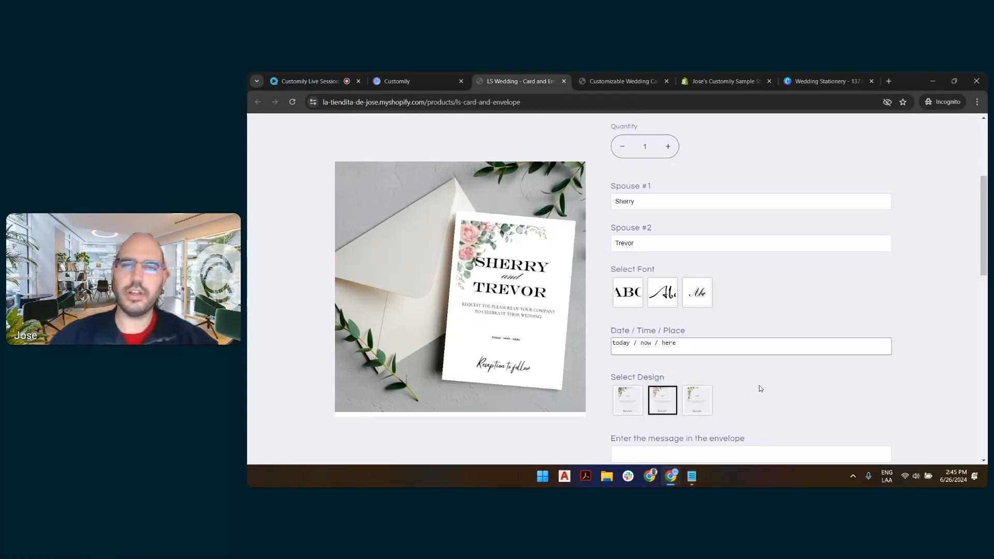
pyautogui.scroll(-4, 771, 372)
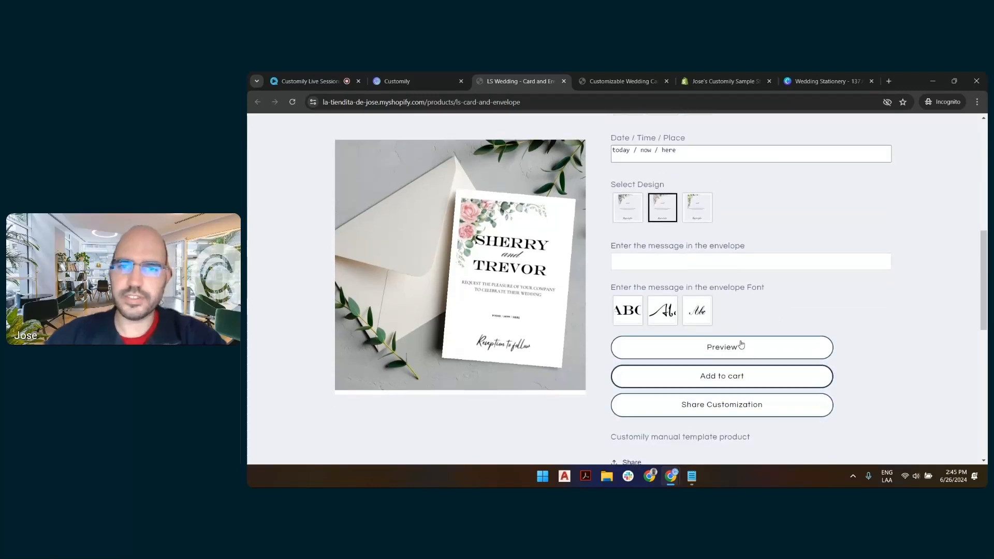
pyautogui.click(707, 260)
pyautogui.write('S')
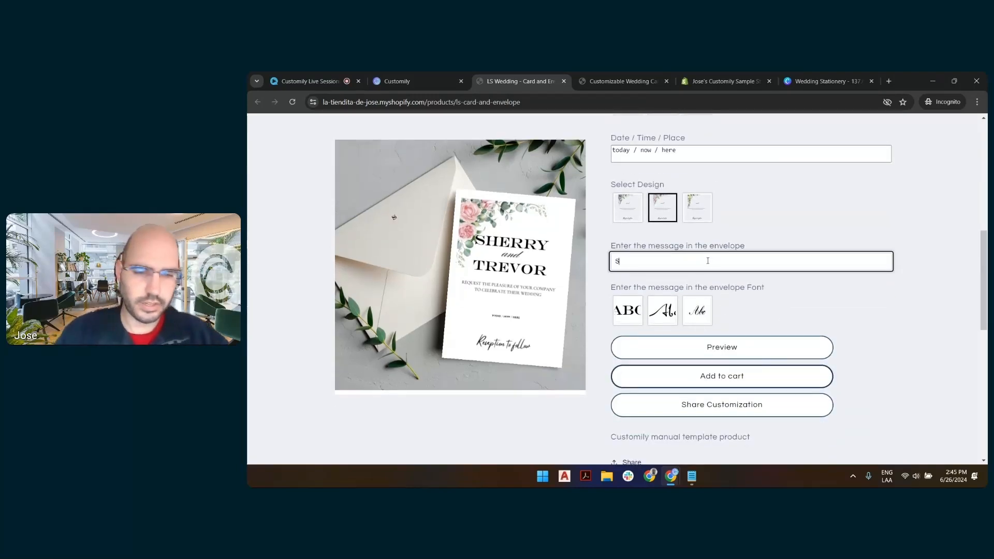
pyautogui.write('herry and Tr')
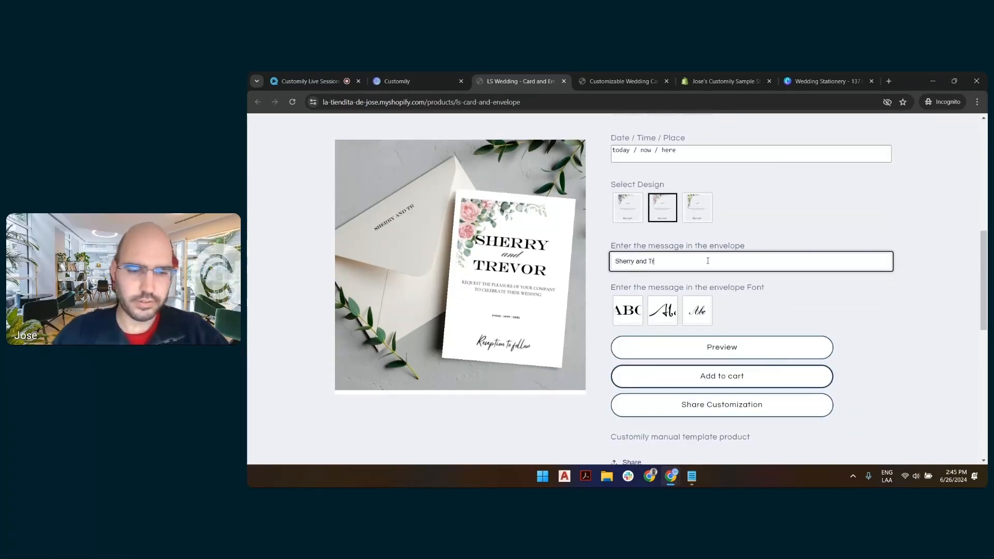
pyautogui.write('evor')
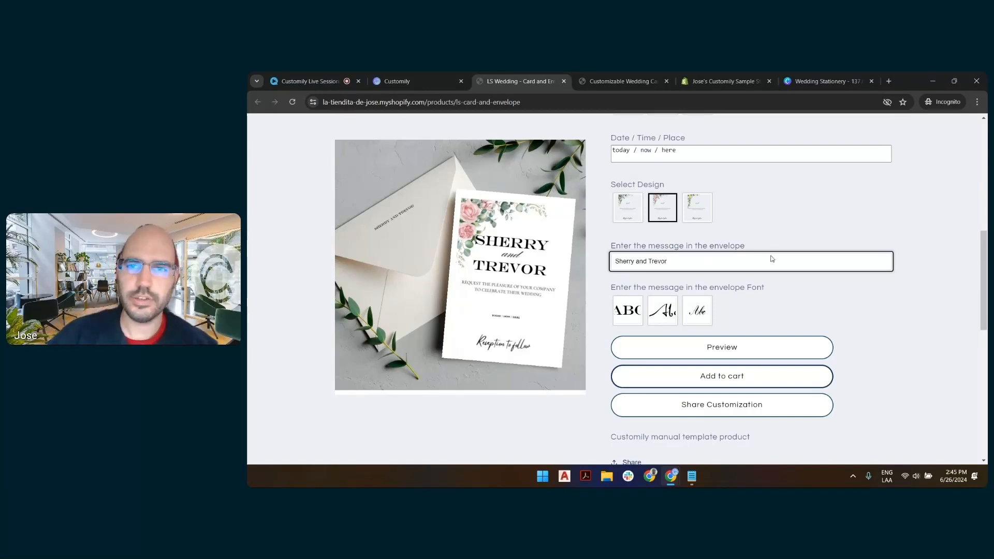
# Step: Inspect the product page and show the browser's developer console
pyautogui.rightClick(770, 300)
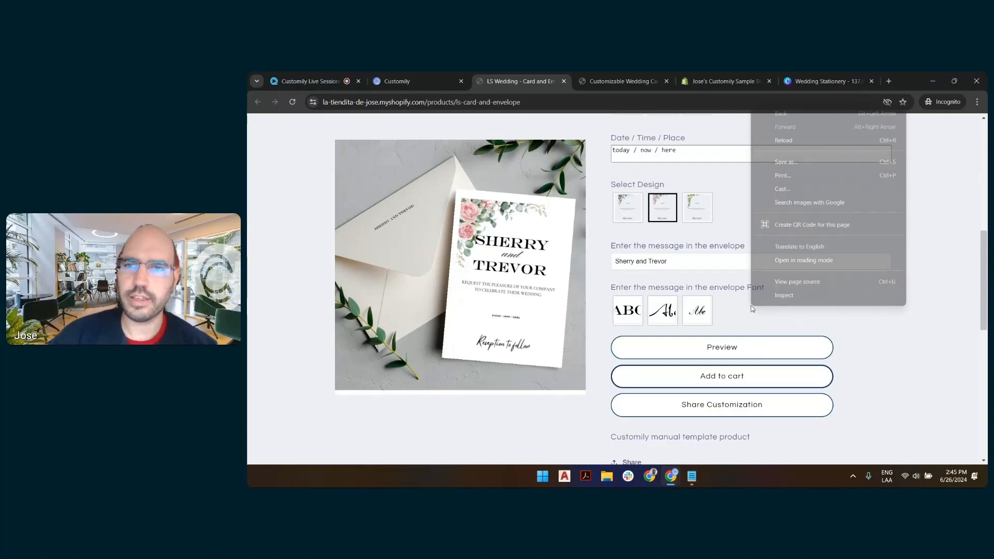
pyautogui.click(784, 295)
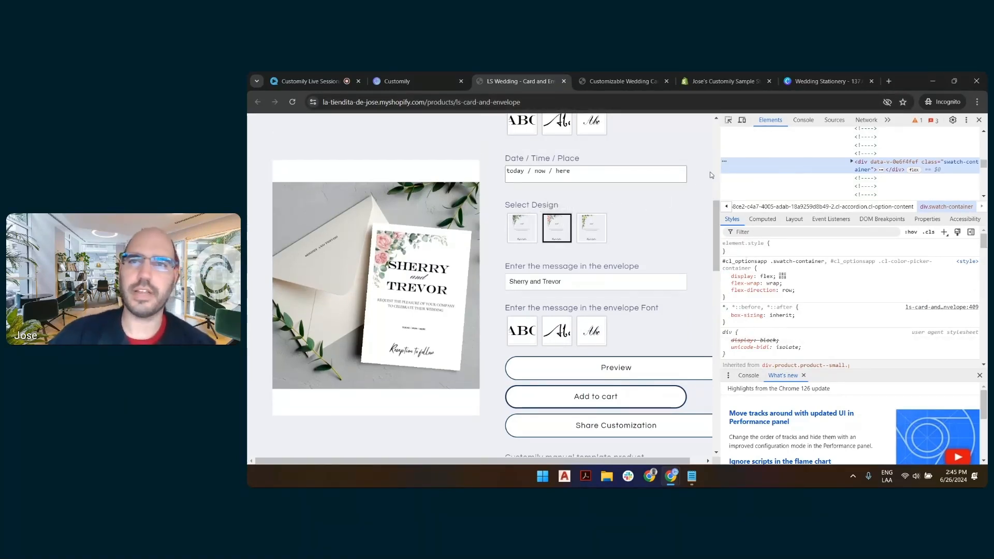
pyautogui.click(802, 121)
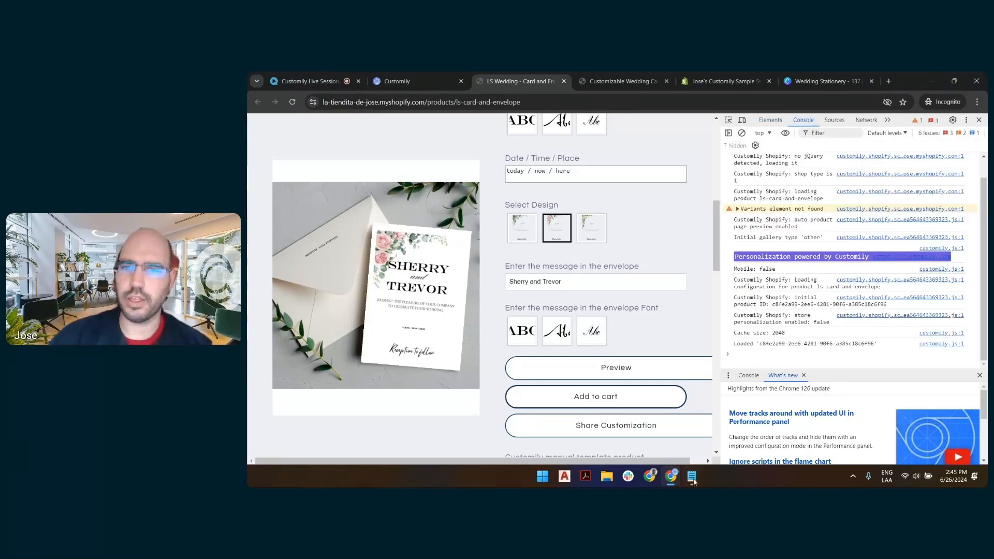
# Step: Switch to Notepad and copy the whole engraver.exportFileAuth command line, including its authorization key
pyautogui.moveTo(701, 478)
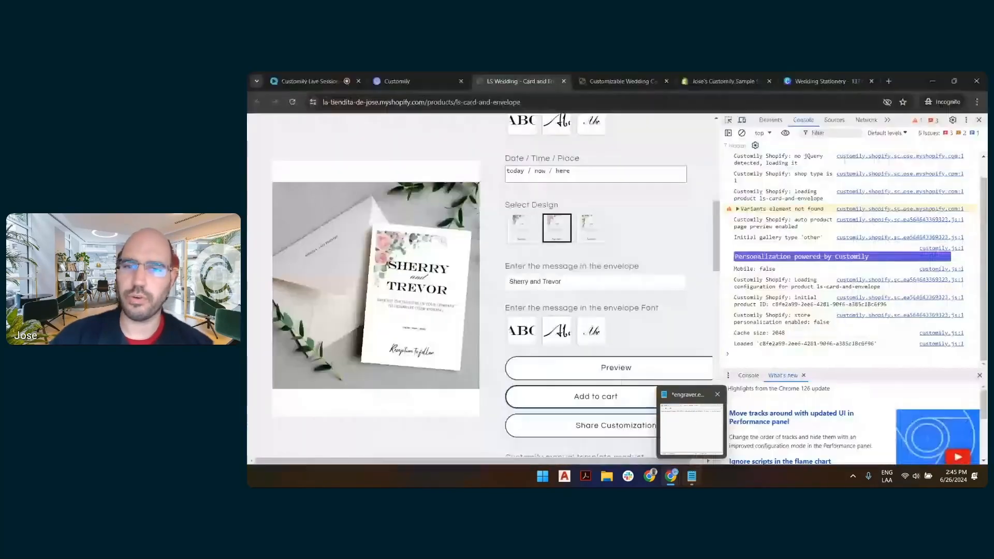
pyautogui.click(691, 427)
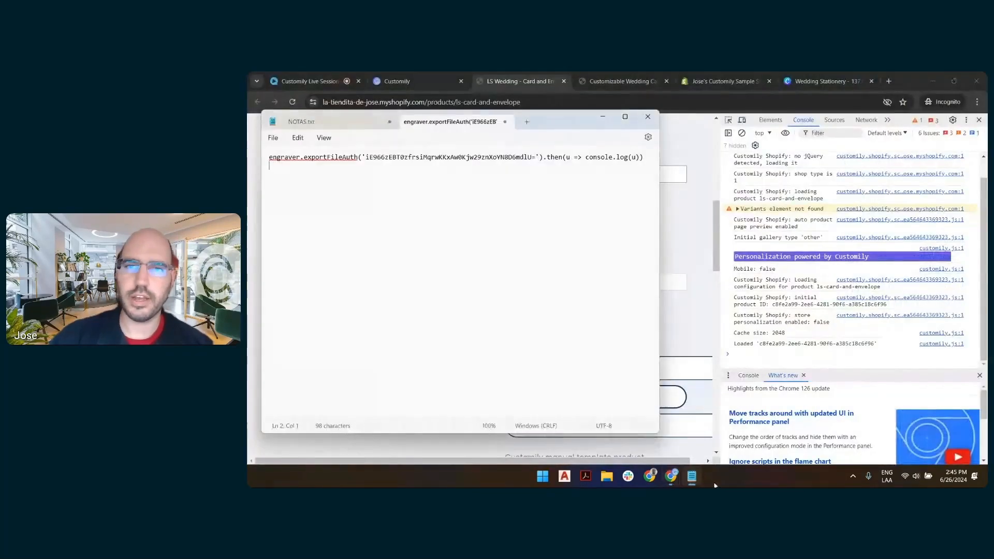
pyautogui.tripleClick(414, 158)
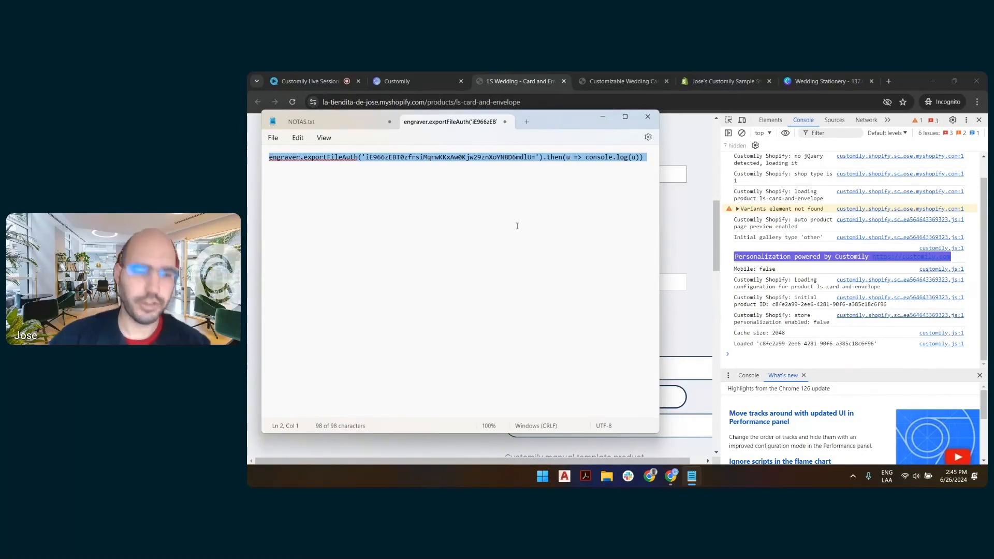
pyautogui.click(584, 166)
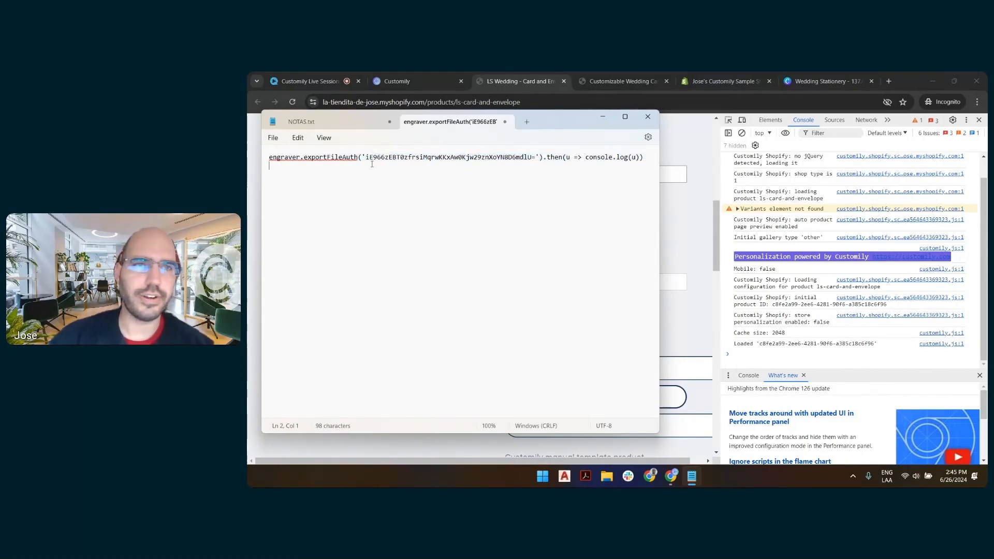
pyautogui.moveTo(367, 159); pyautogui.dragTo(538, 159)
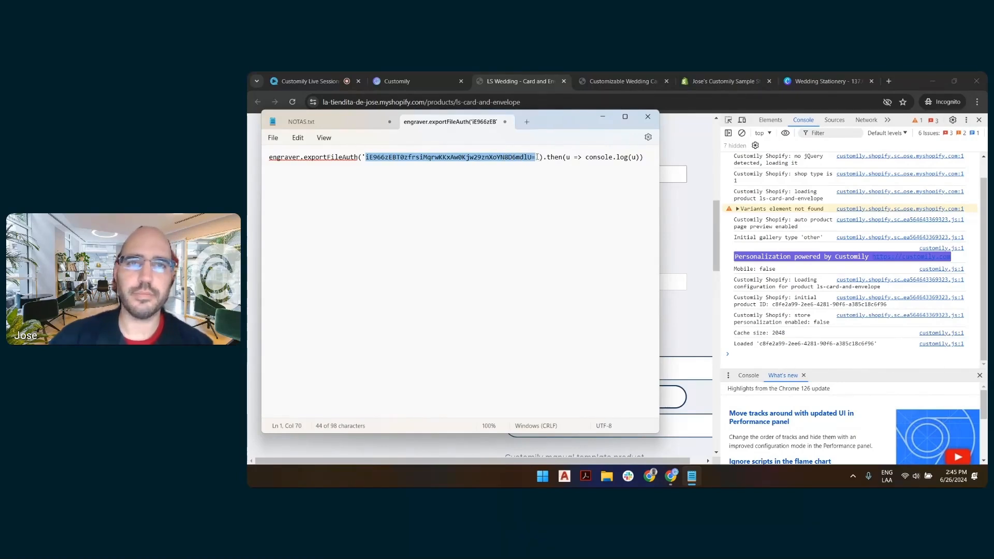
pyautogui.tripleClick(600, 156)
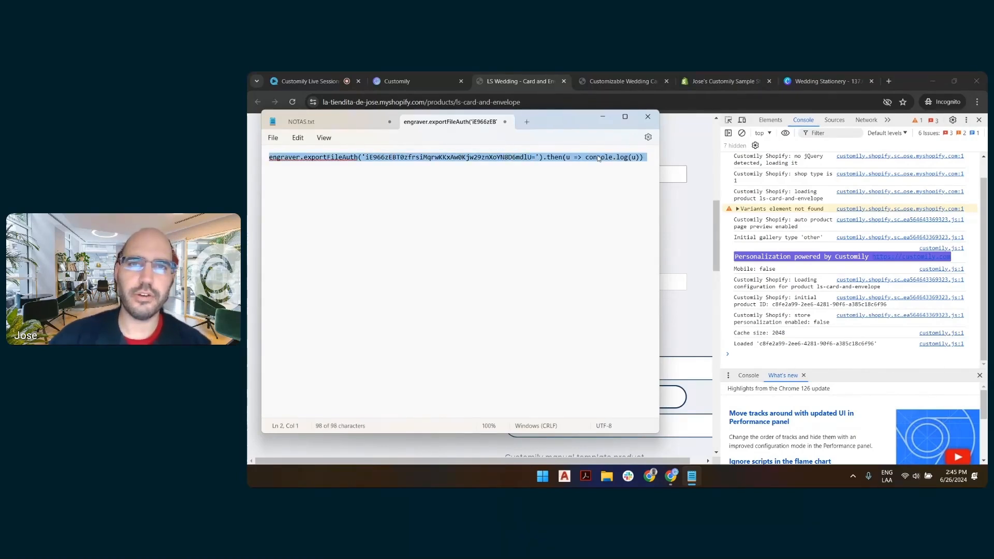
pyautogui.rightClick(598, 158)
pyautogui.click(631, 206)
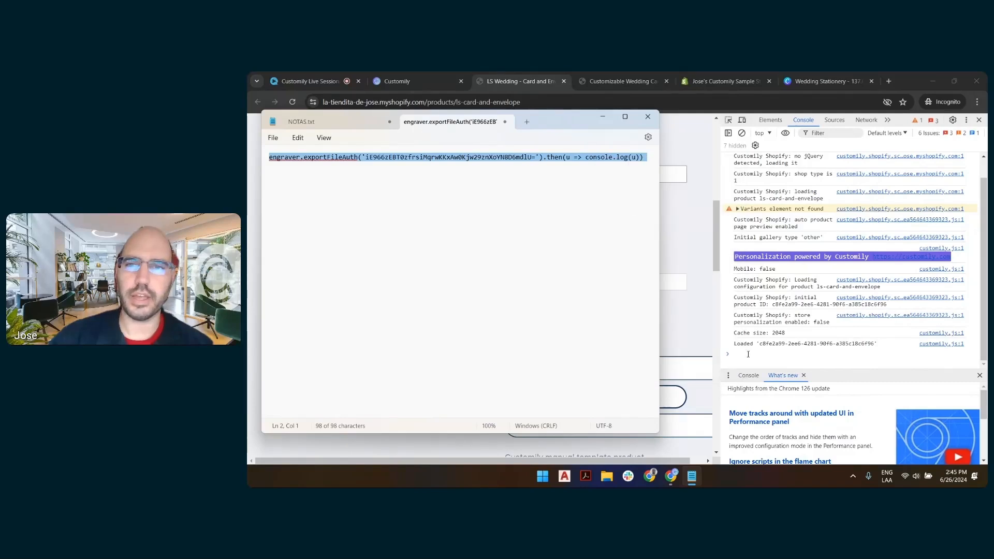
# Step: Paste the copied engraver.exportFileAuth command with its authorization key into the product page's console and run it to export the production files
pyautogui.click(748, 353)
pyautogui.rightClick(748, 357)
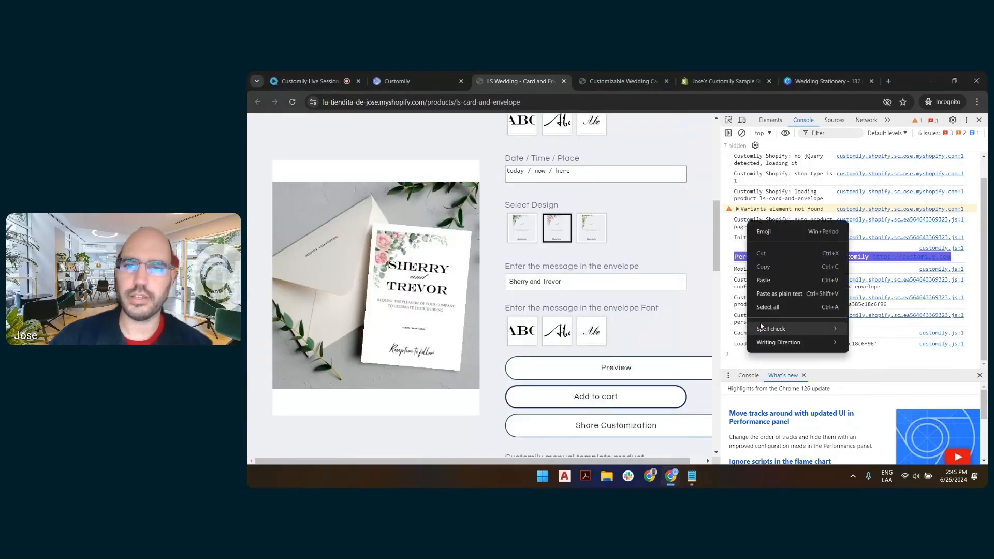
pyautogui.click(774, 281)
pyautogui.press('Return')
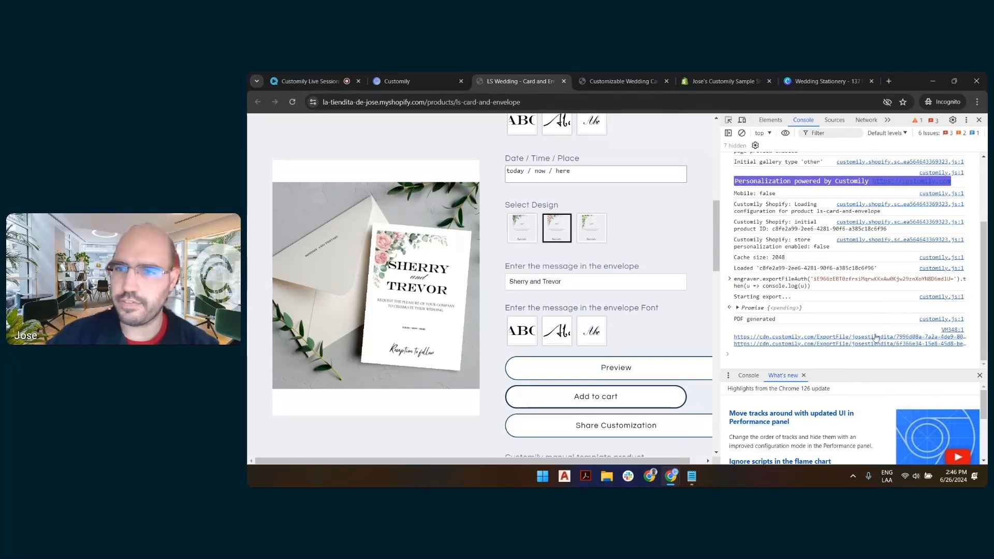
# Step: Open the first exported PDF link and examine the wedding card's production file
pyautogui.click(782, 337)
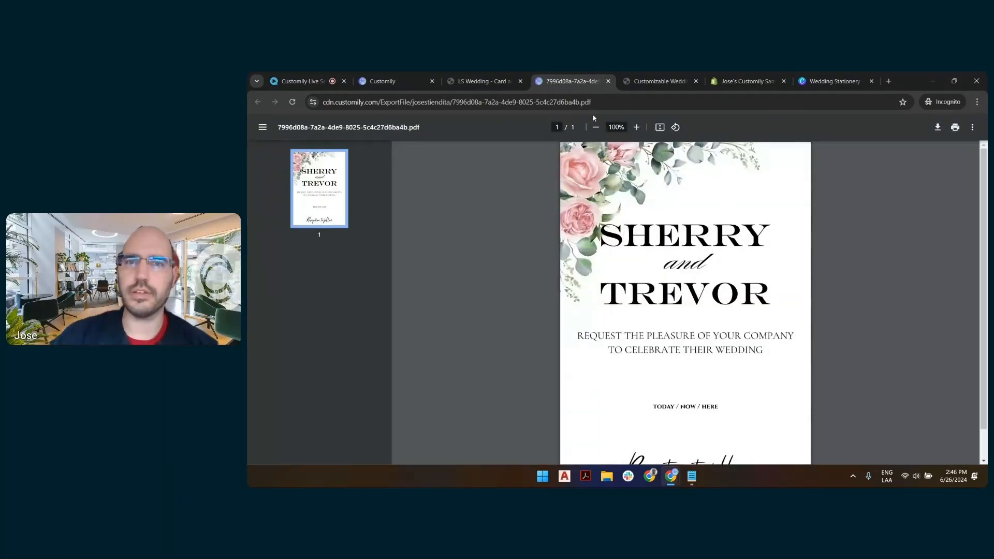
pyautogui.scroll(-1, 668, 282)
pyautogui.scroll(1, 663, 331)
pyautogui.scroll(-1, 679, 270)
pyautogui.scroll(1, 679, 269)
# Step: Open the second exported PDF link to examine the envelope text file, and close the developer tools on the product page
pyautogui.click(485, 84)
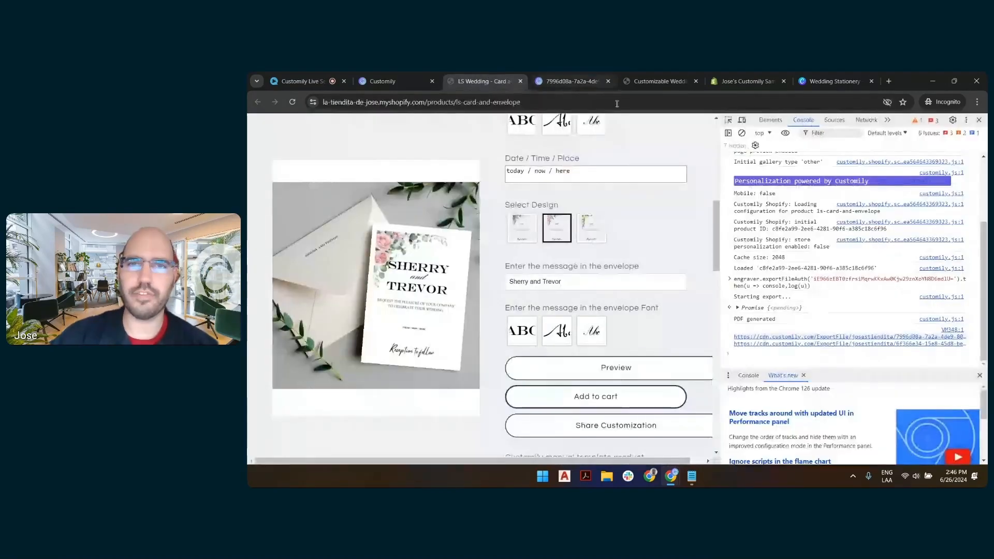
pyautogui.click(856, 344)
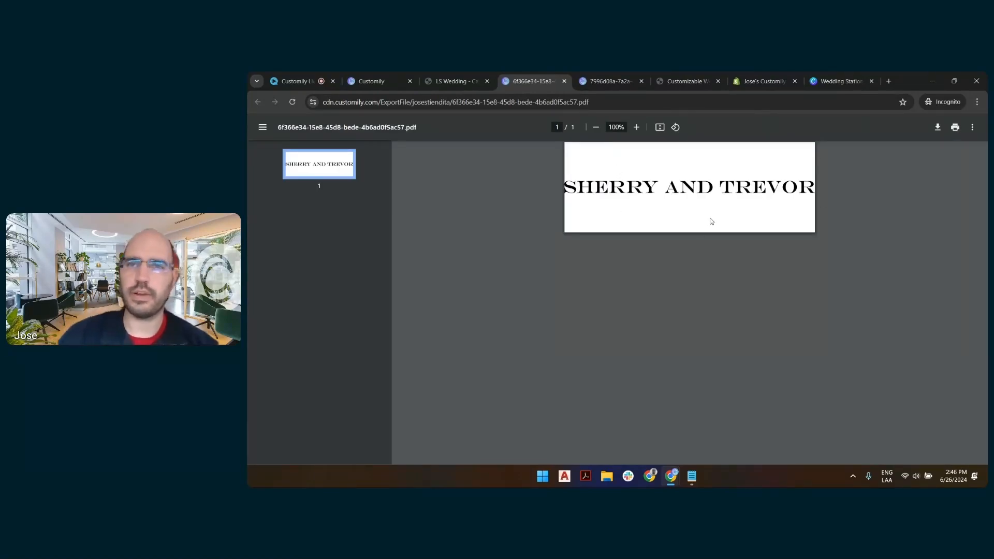
pyautogui.click(472, 74)
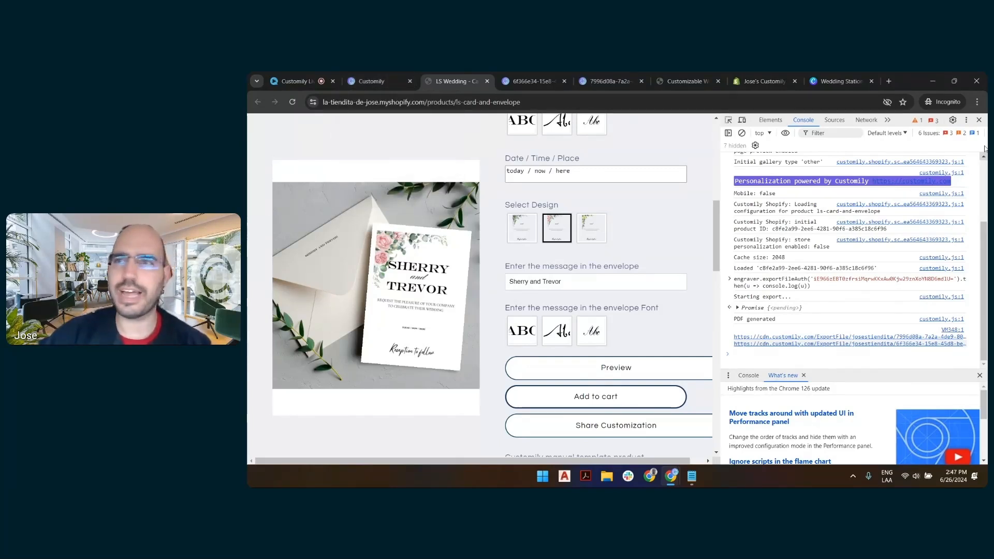
pyautogui.click(979, 121)
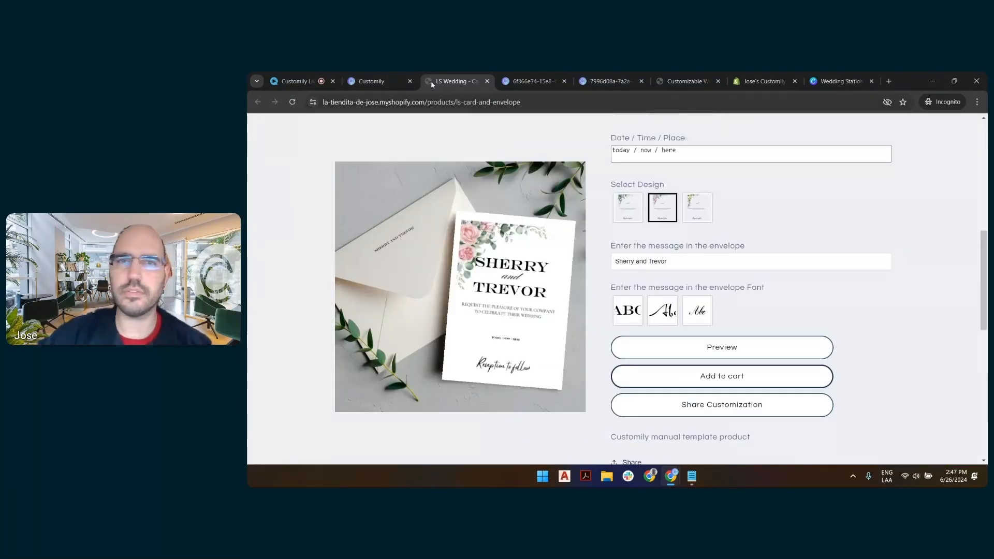
# Step: Switch to Customily and open the Design Library to start from a ready-made Customily design
pyautogui.click(376, 81)
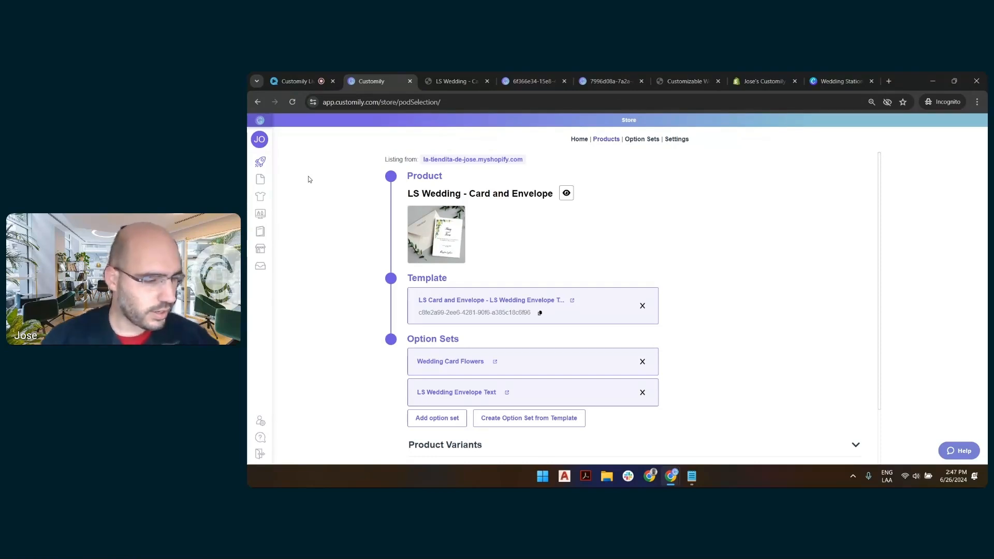
pyautogui.moveTo(262, 173)
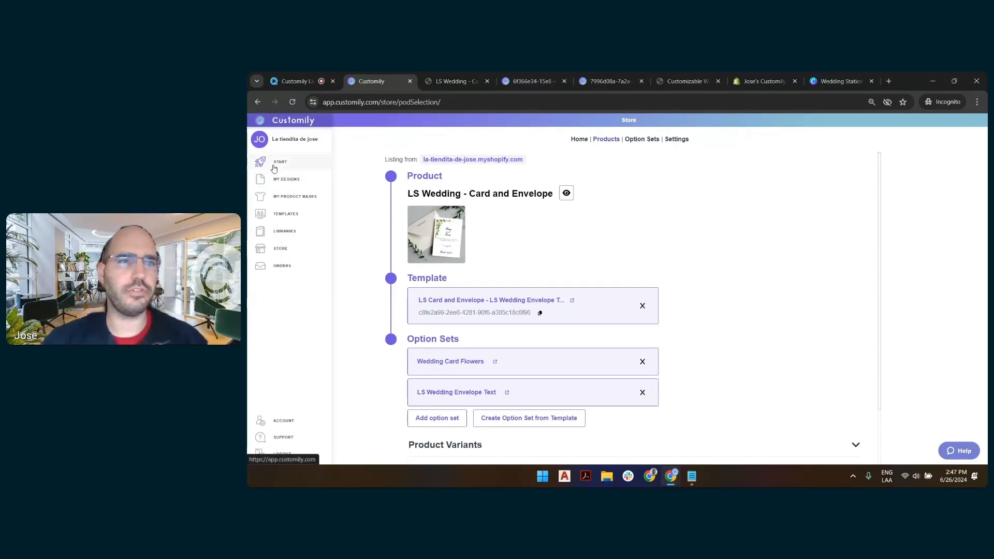
pyautogui.click(274, 167)
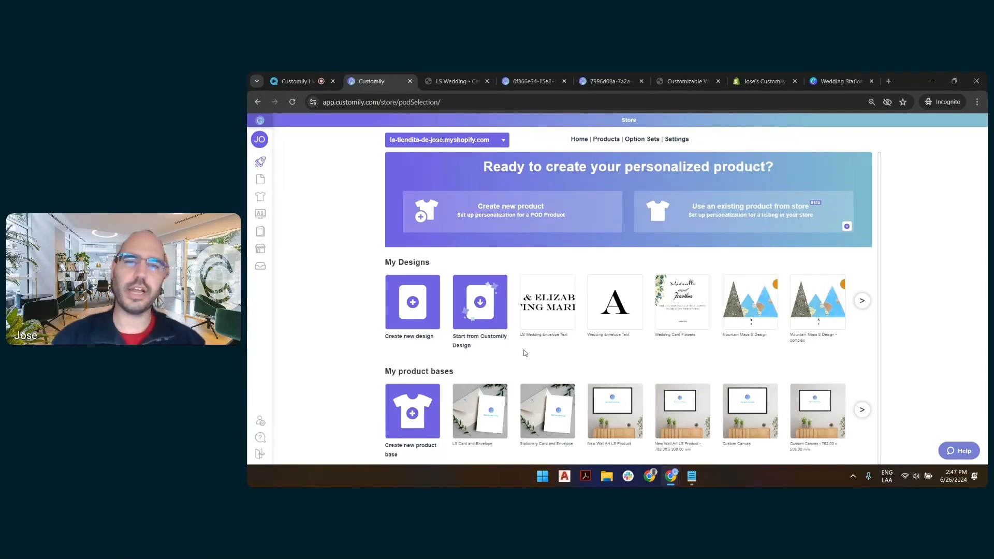
pyautogui.click(480, 303)
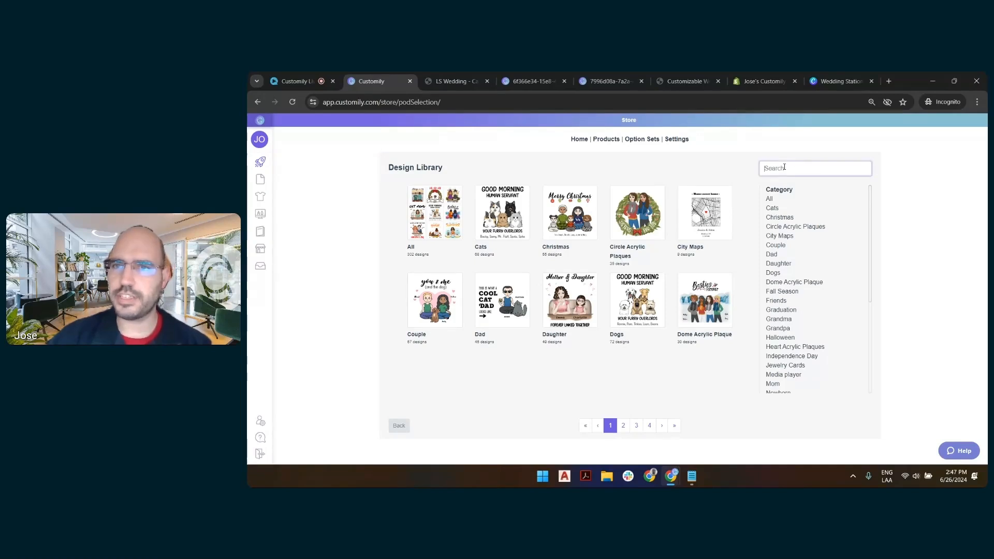
# Step: Open the Grandma's garden design from the Jewelry Cards category of the Design Library
pyautogui.scroll(-2, 782, 266)
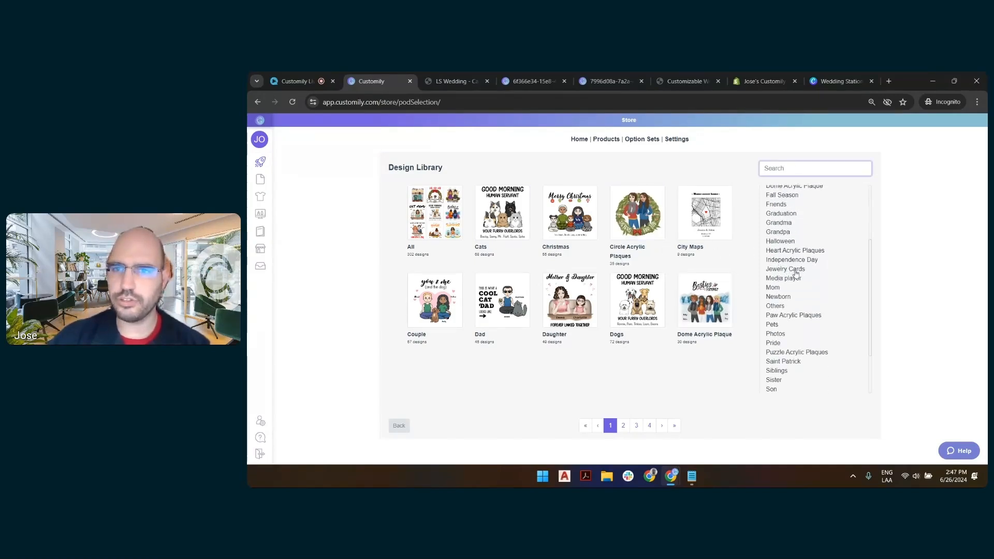
pyautogui.click(800, 270)
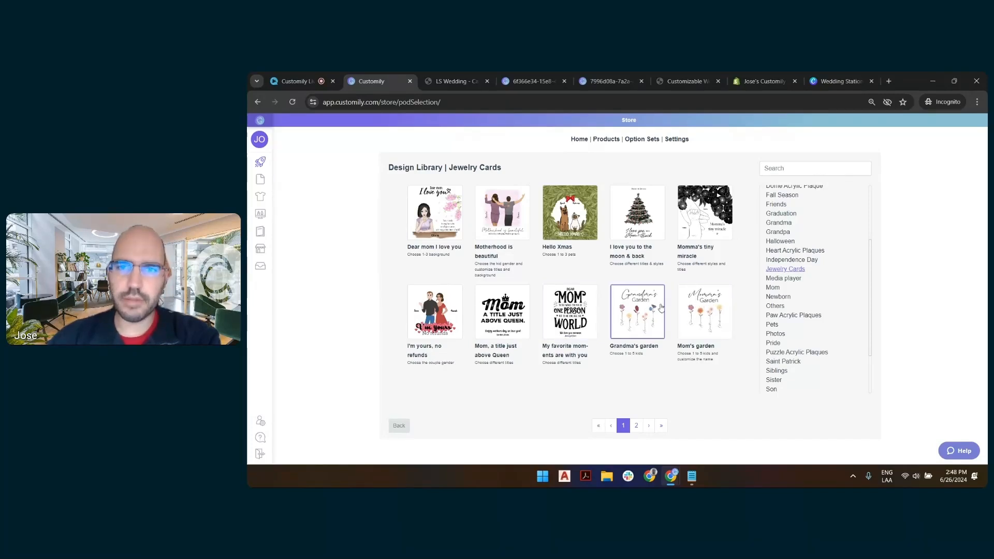
pyautogui.click(644, 307)
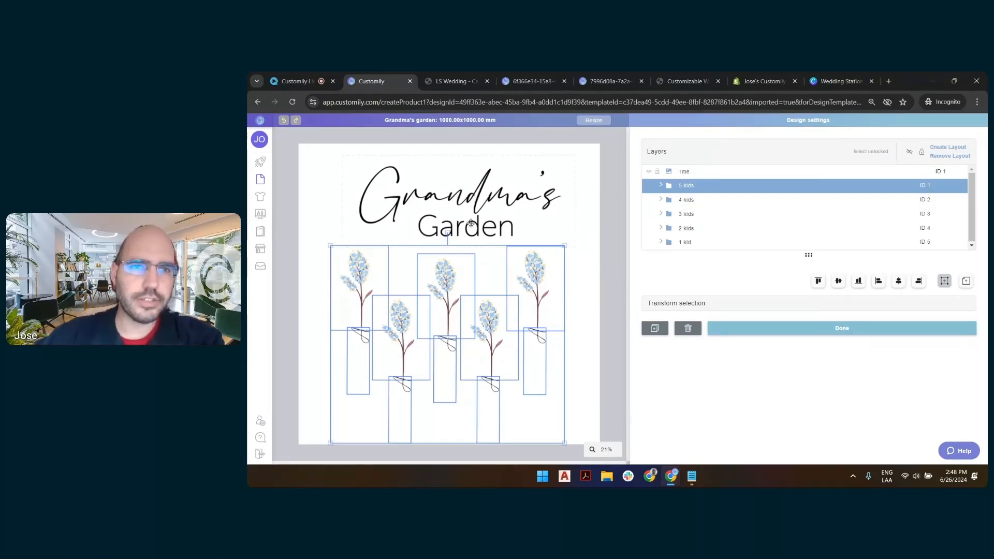
# Step: Select all unlocked layers of the Grandma's garden design to examine its elements, and clear the selection
pyautogui.click(613, 188)
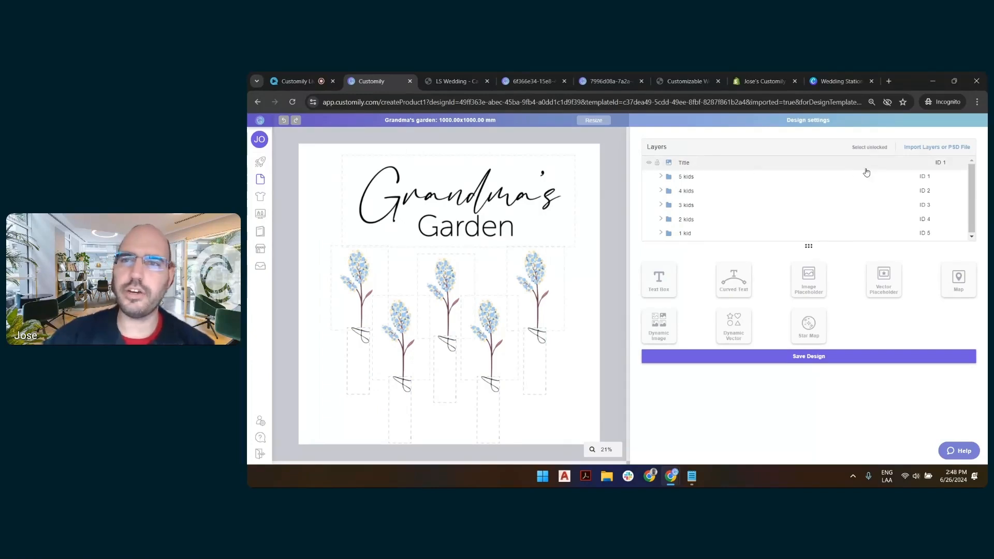
pyautogui.click(873, 149)
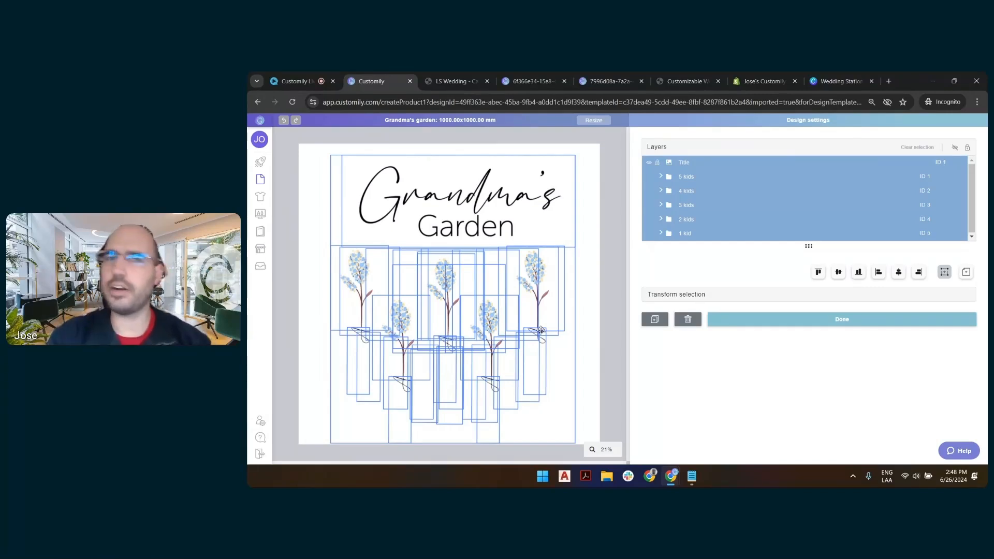
pyautogui.click(611, 178)
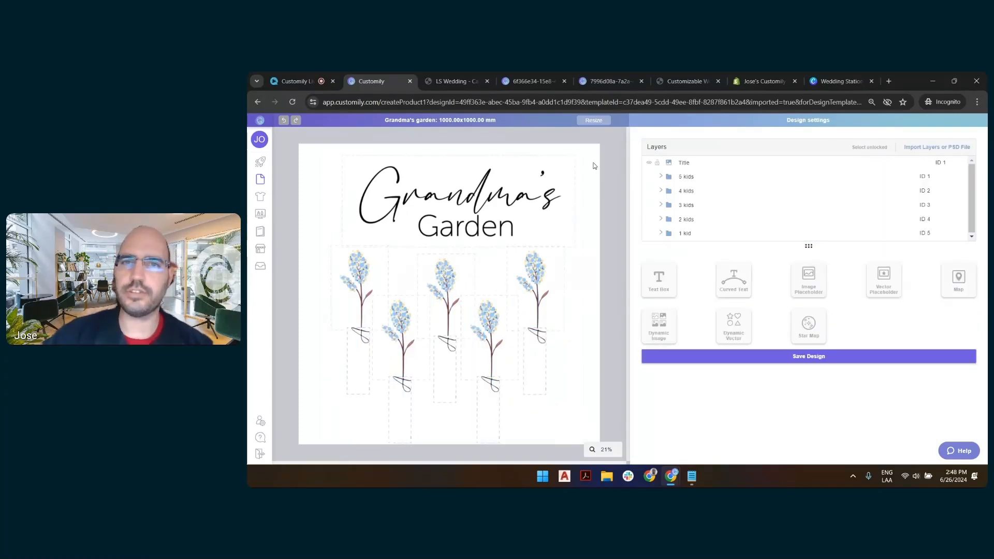
# Step: Resize the Grandma's garden page to 137.60 mm wide and 193.70 mm high
pyautogui.click(594, 120)
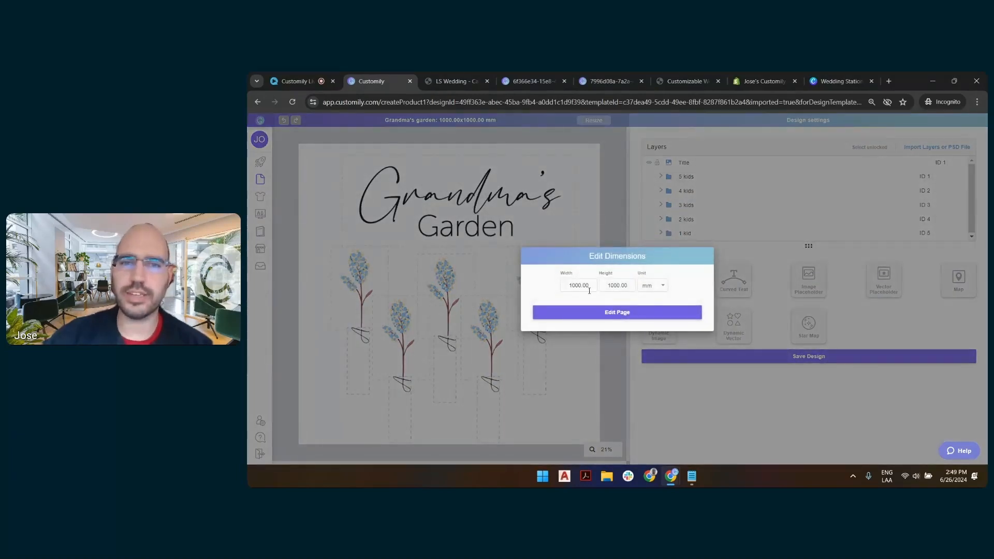
pyautogui.moveTo(589, 290); pyautogui.dragTo(538, 290)
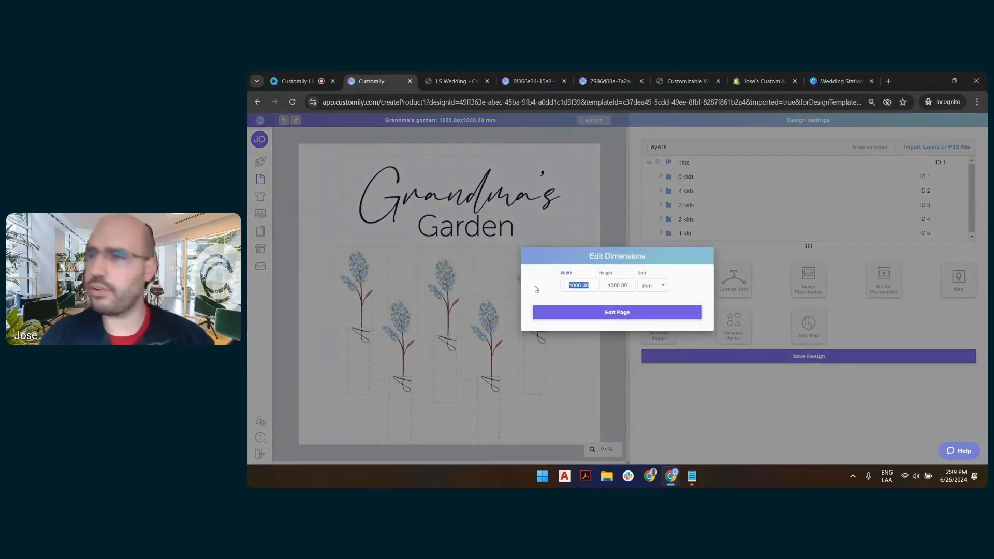
pyautogui.write('137')
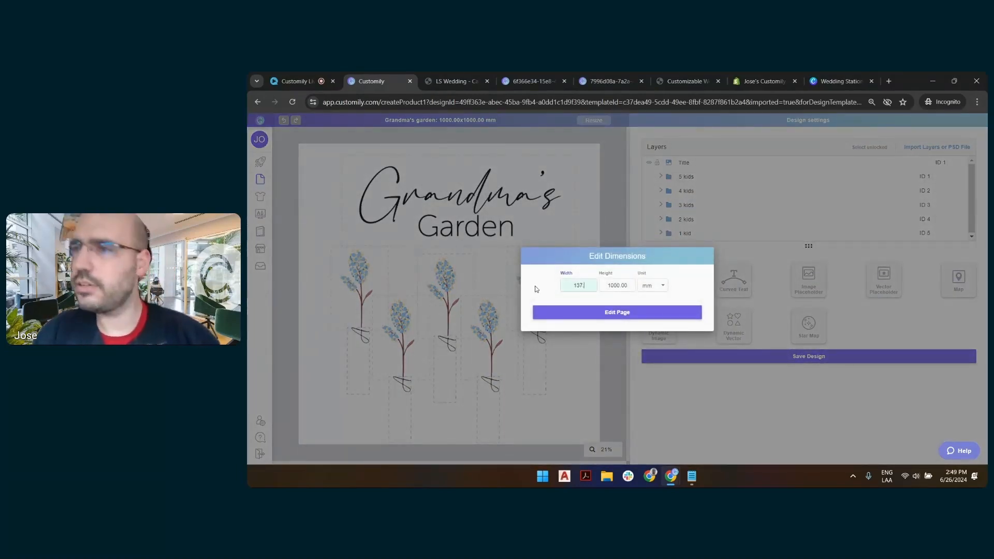
pyautogui.write('.60')
pyautogui.press('Tab')
pyautogui.write('193.7')
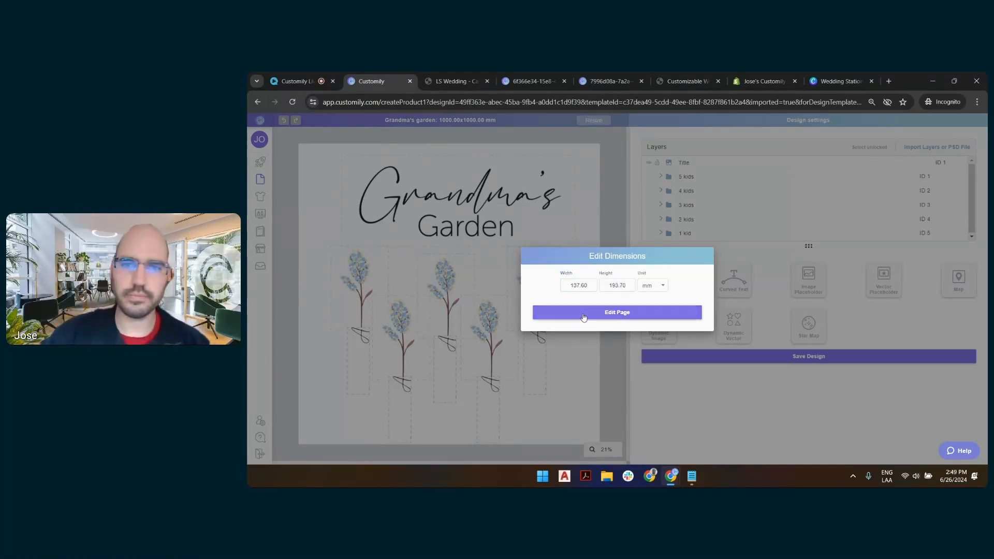
pyautogui.click(582, 313)
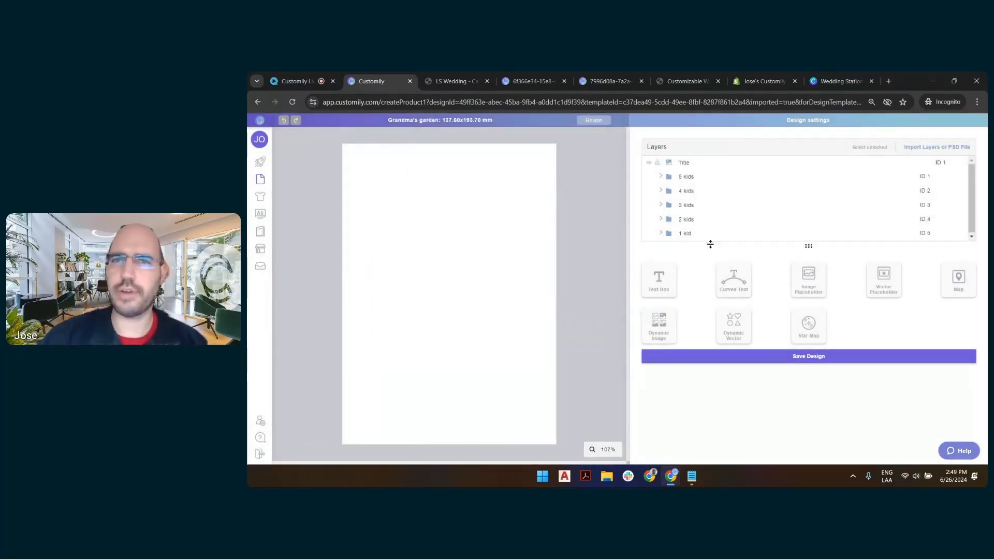
pyautogui.click(684, 165)
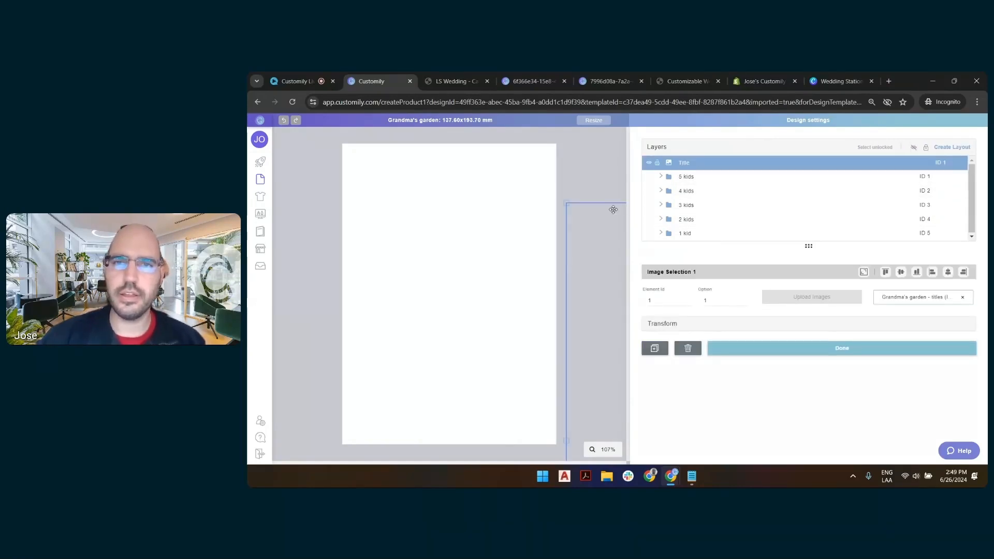
pyautogui.moveTo(604, 223); pyautogui.dragTo(393, 193)
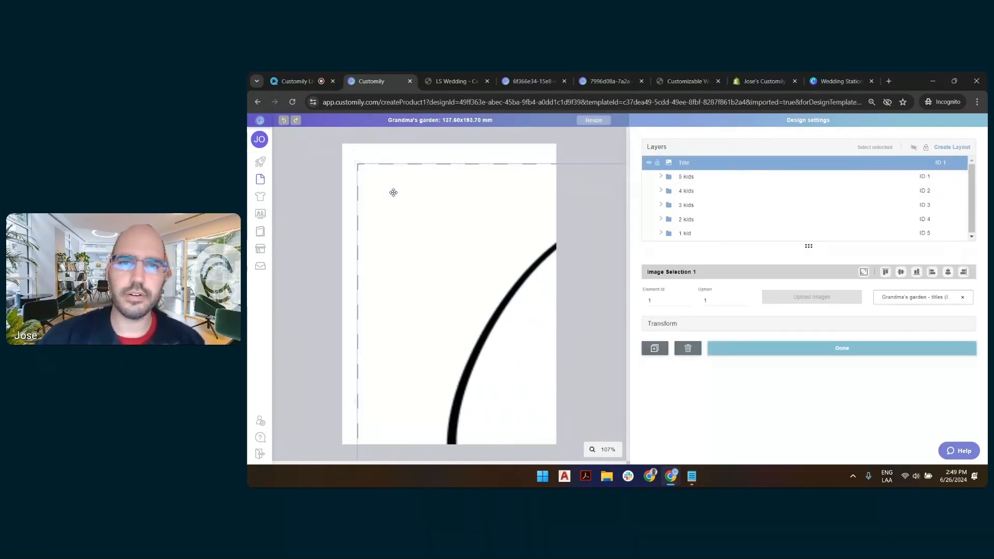
pyautogui.click(283, 121)
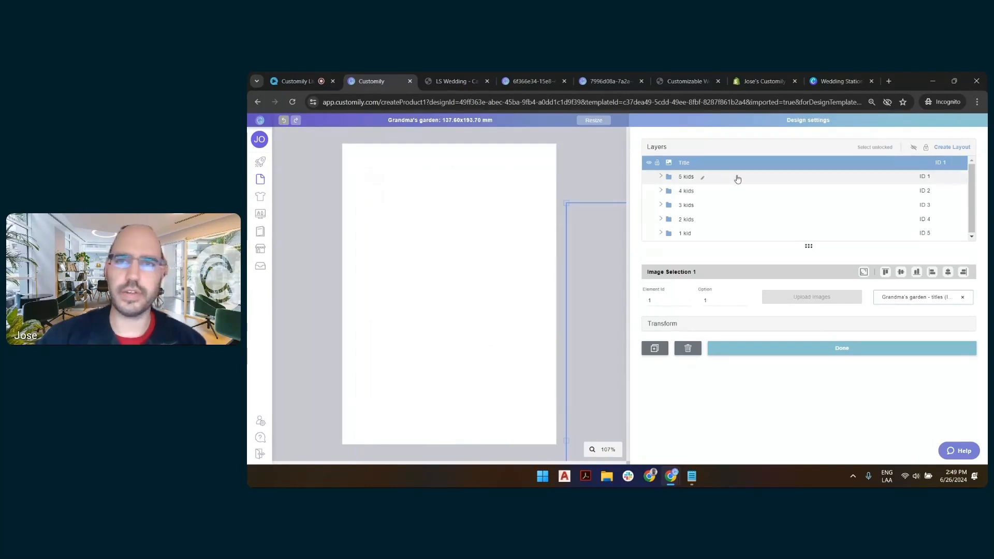
# Step: Select the Title layer together with all five kids groups and move them onto the resized page
pyautogui.keyDown('shift'); pyautogui.click(719, 237); pyautogui.keyUp('shift')
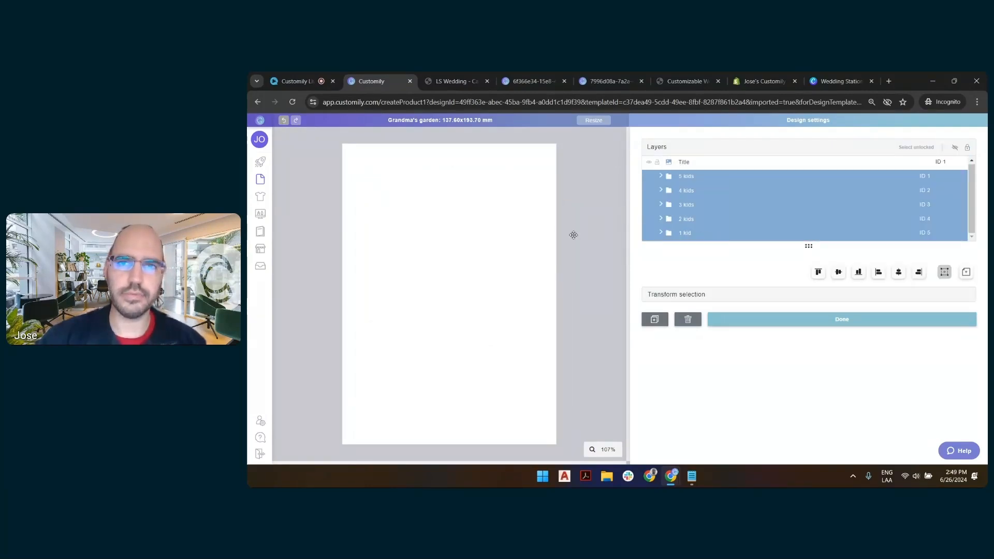
pyautogui.click(730, 162)
pyautogui.keyDown('shift'); pyautogui.click(713, 237); pyautogui.keyUp('shift')
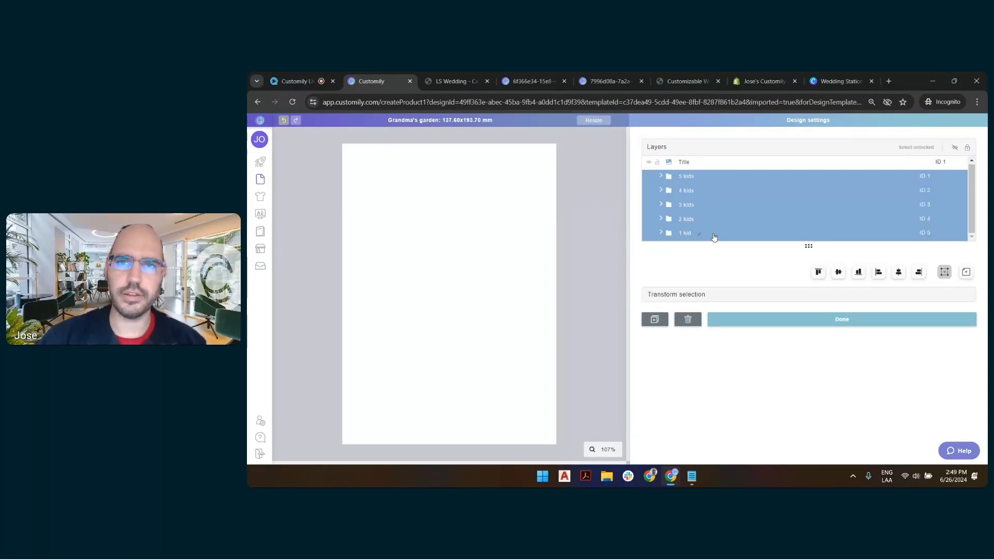
pyautogui.keyDown('shift'); pyautogui.click(723, 163); pyautogui.keyUp('shift')
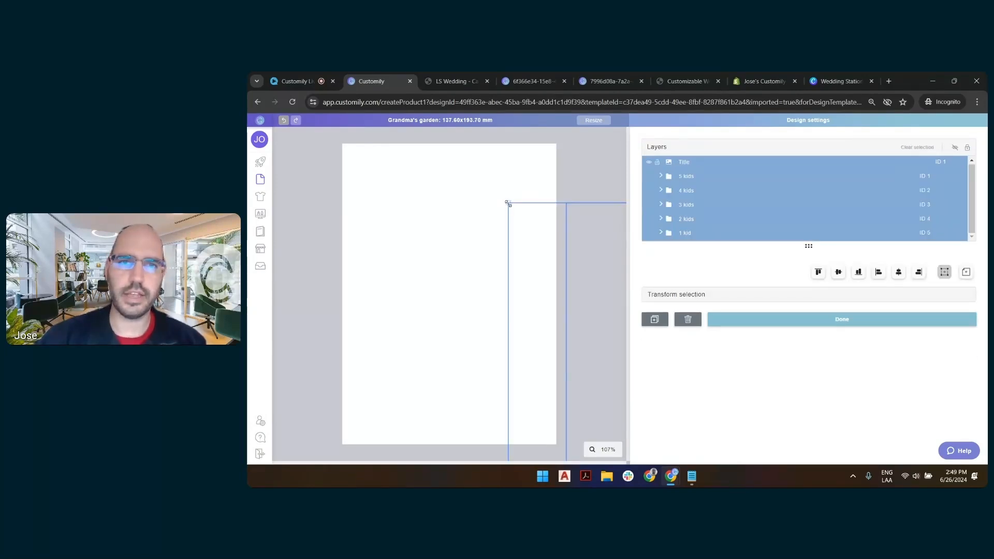
pyautogui.moveTo(523, 237); pyautogui.dragTo(381, 210)
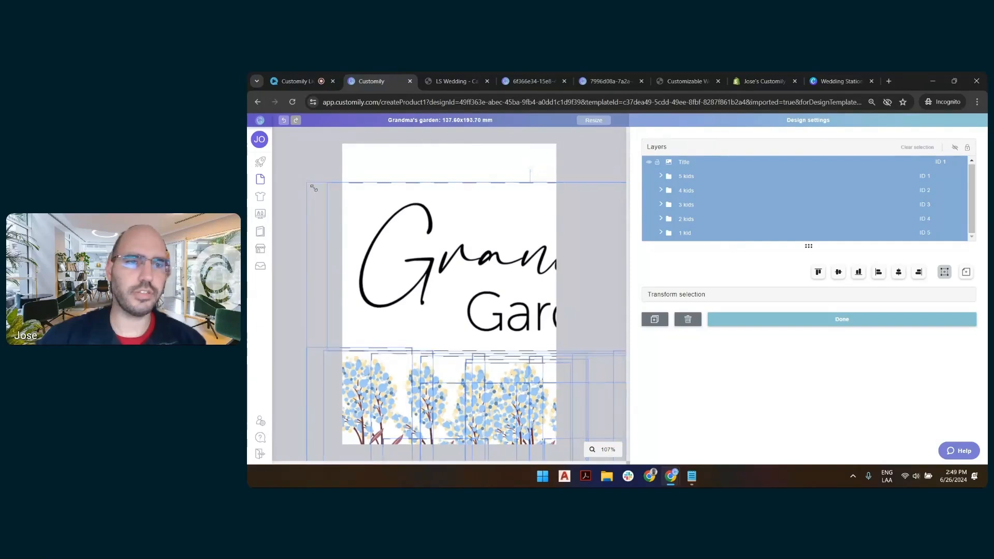
# Step: Scale the selected layers down to the page width and center them vertically on the page
pyautogui.moveTo(306, 182); pyautogui.dragTo(504, 322)
pyautogui.moveTo(524, 353); pyautogui.dragTo(412, 155)
pyautogui.moveTo(485, 313); pyautogui.dragTo(550, 403)
pyautogui.moveTo(347, 396); pyautogui.dragTo(342, 402)
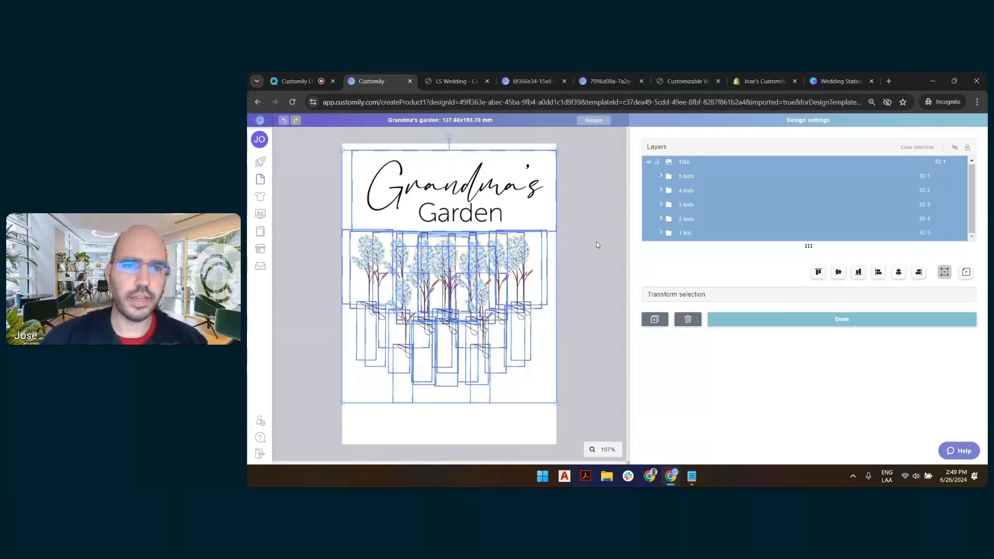
pyautogui.click(838, 272)
pyautogui.click(597, 206)
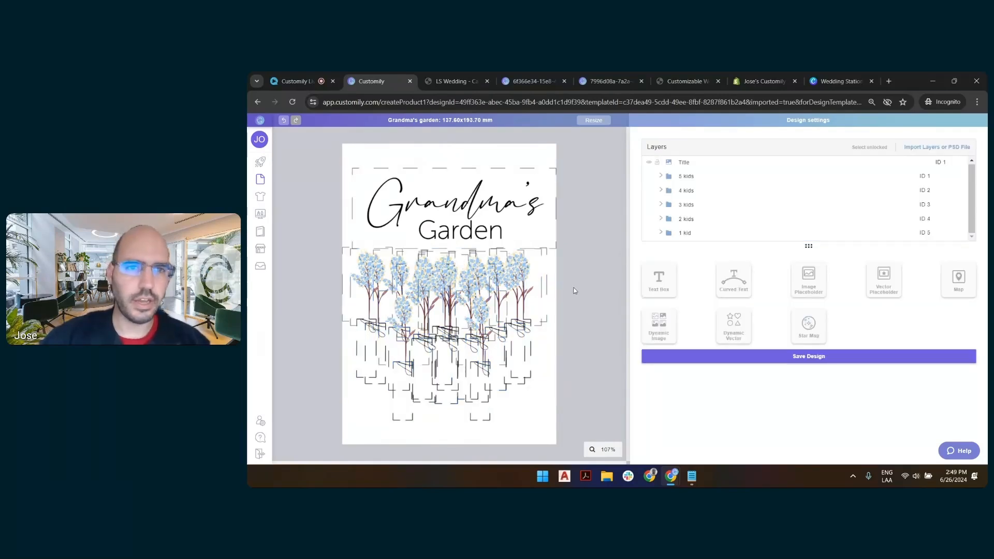
# Step: Go through the groups from 5 kids to 1 kid to check each flower layout on the resized page
pyautogui.click(743, 180)
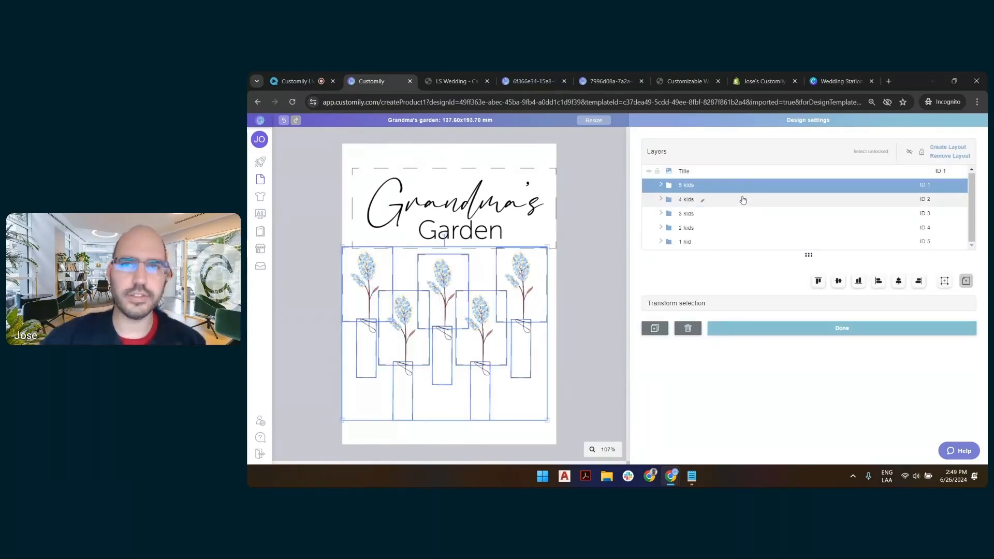
pyautogui.click(742, 199)
pyautogui.click(744, 214)
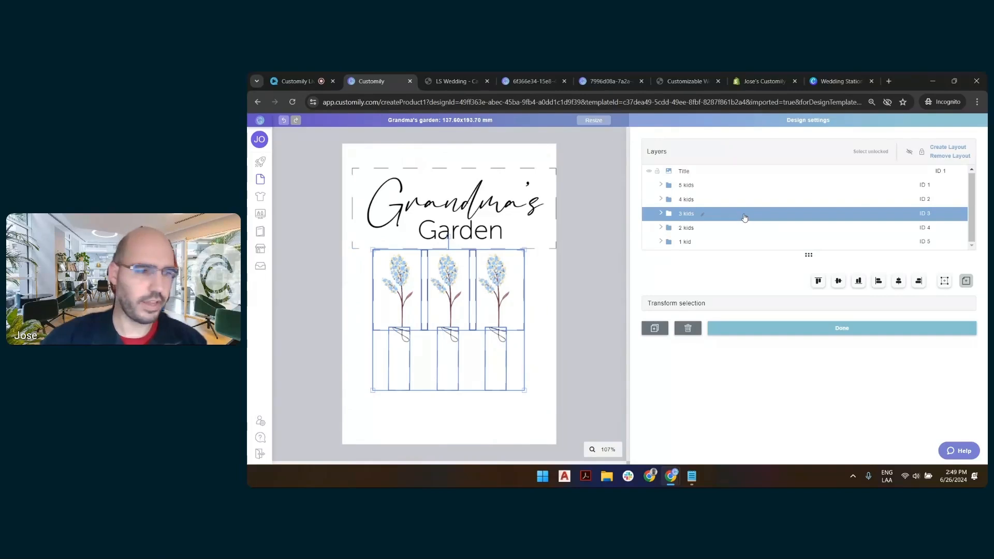
pyautogui.click(743, 228)
pyautogui.click(716, 243)
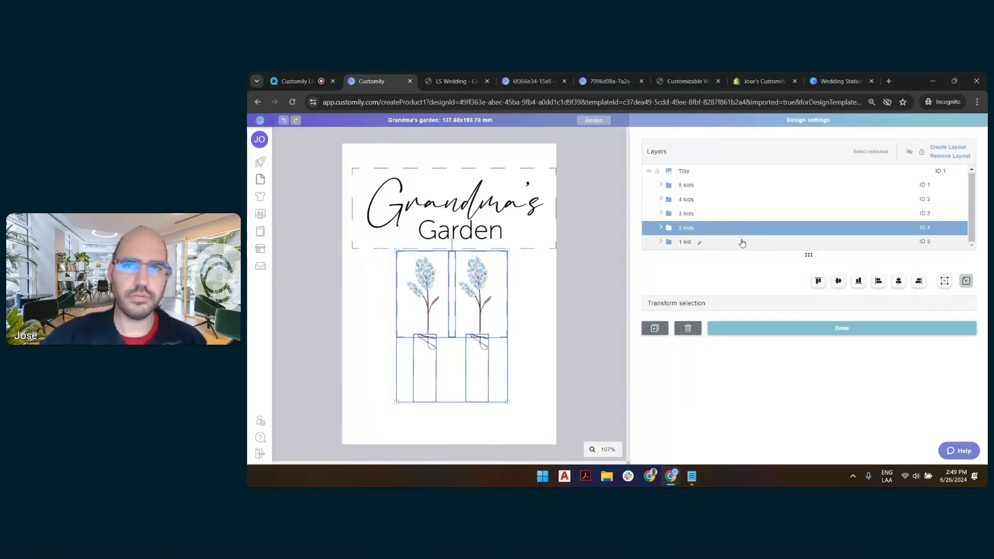
pyautogui.click(594, 227)
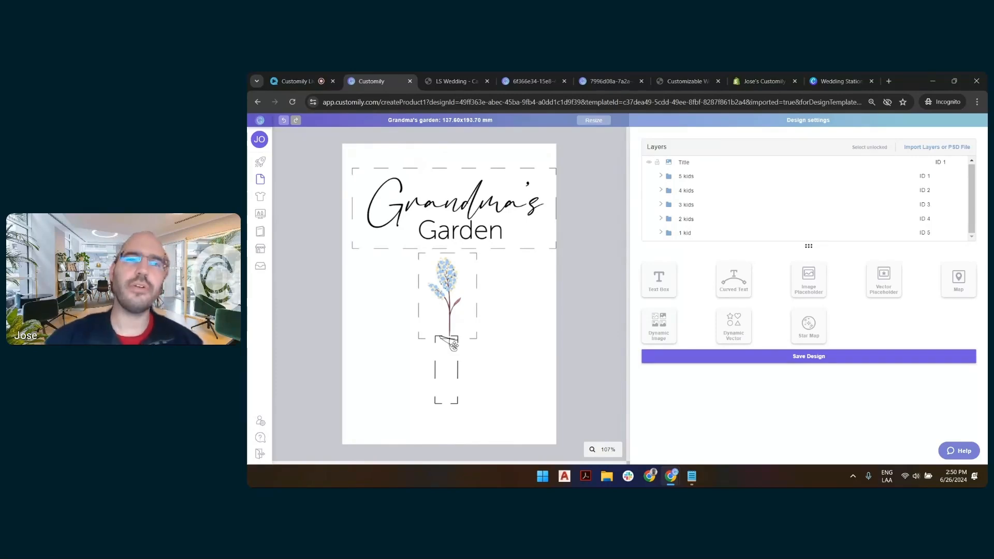
# Step: Center the title horizontally on the page, and enlarge the title and all kids groups together to span the page width
pyautogui.click(505, 202)
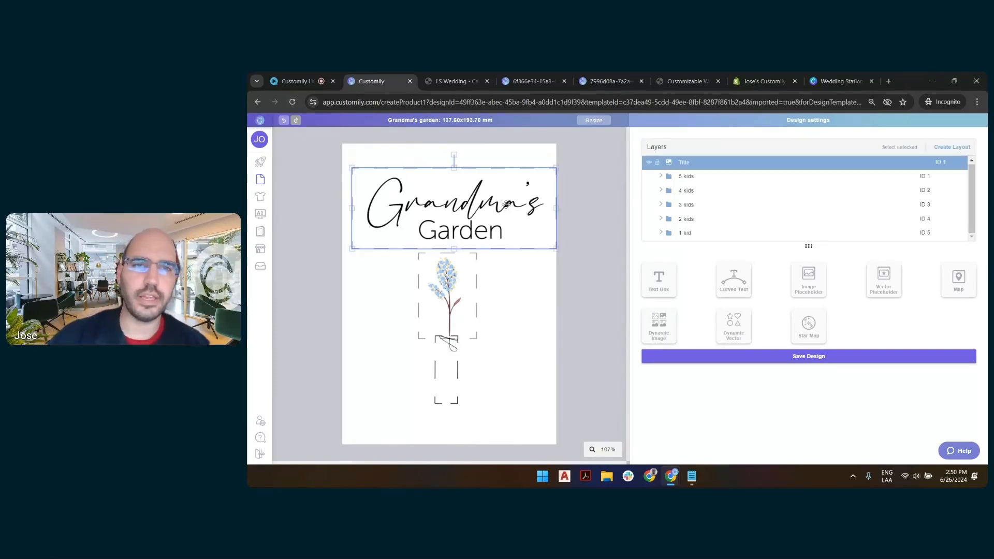
pyautogui.click(948, 272)
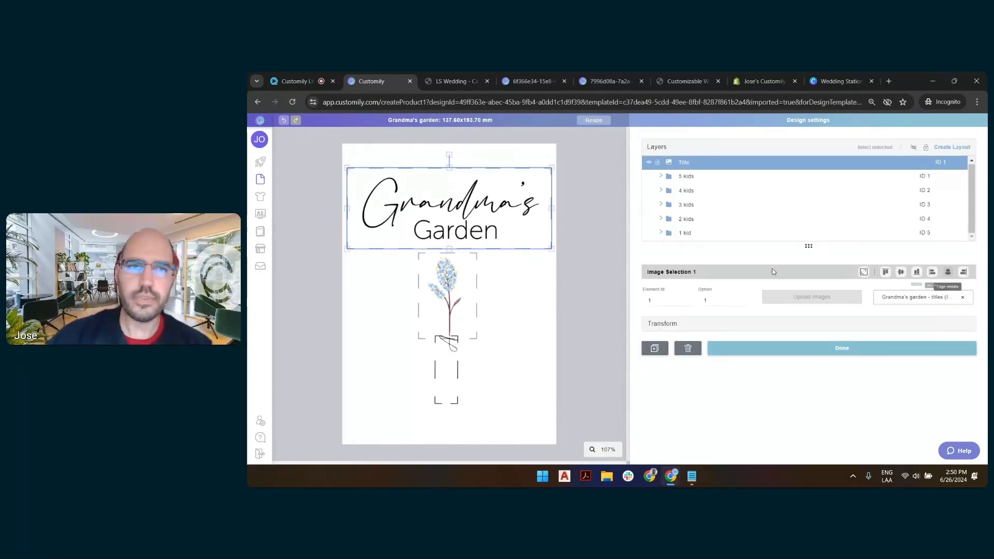
pyautogui.keyDown('shift'); pyautogui.click(718, 232); pyautogui.keyUp('shift')
pyautogui.click(726, 167)
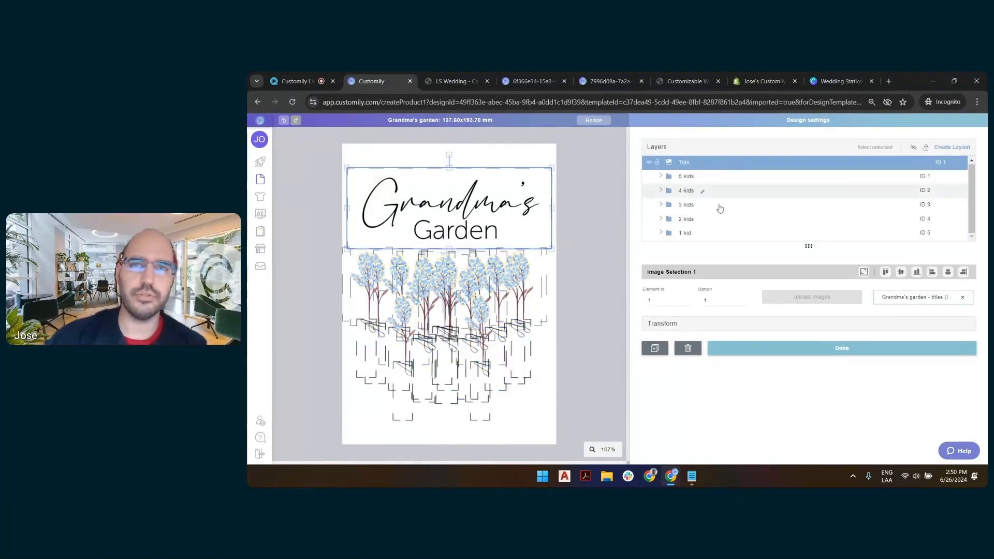
pyautogui.keyDown('shift'); pyautogui.click(715, 232); pyautogui.keyUp('shift')
pyautogui.keyDown('shift'); pyautogui.click(727, 165); pyautogui.keyUp('shift')
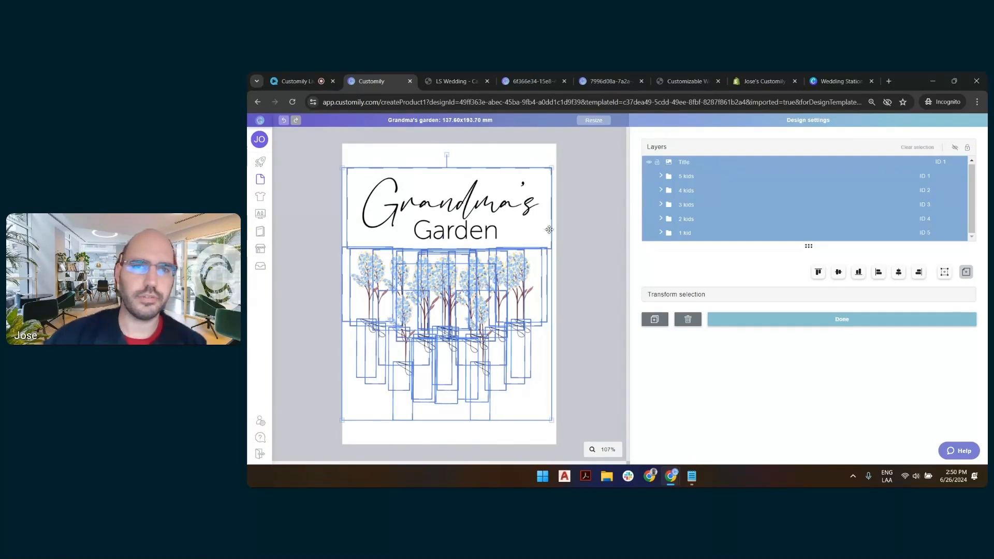
pyautogui.moveTo(552, 165); pyautogui.dragTo(559, 165)
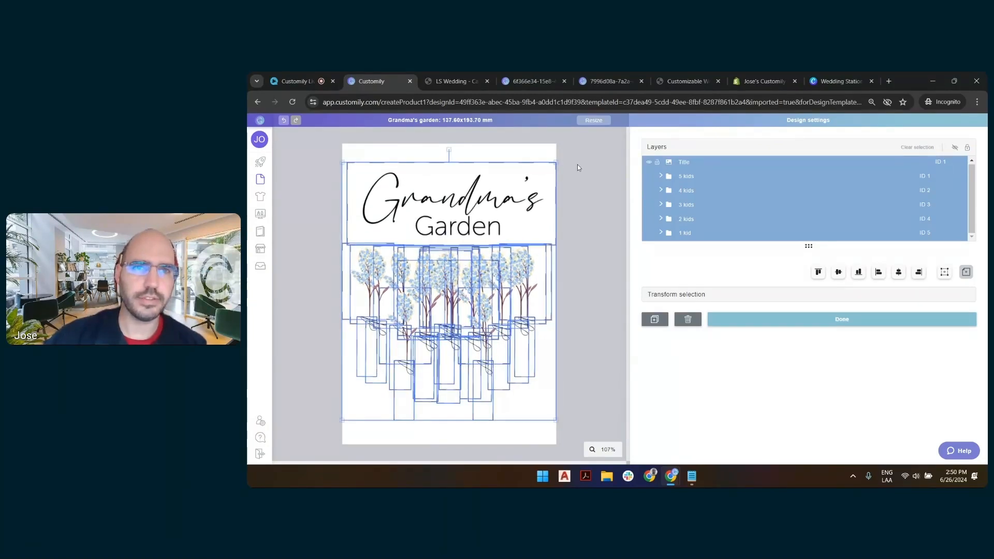
pyautogui.click(324, 196)
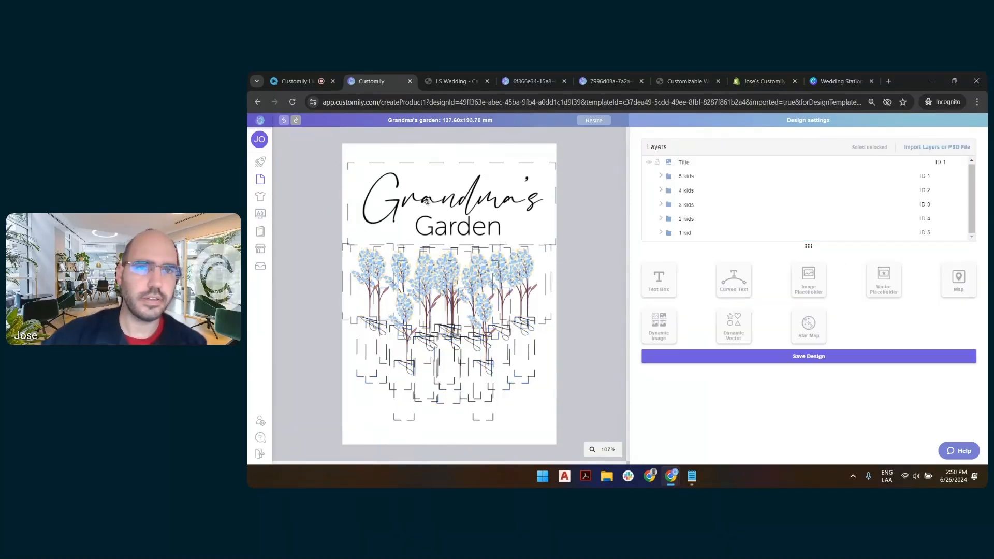
# Step: Show the 1 kid layout and try moving, rotating and enlarging the text box below its flower
pyautogui.click(718, 176)
pyautogui.click(721, 241)
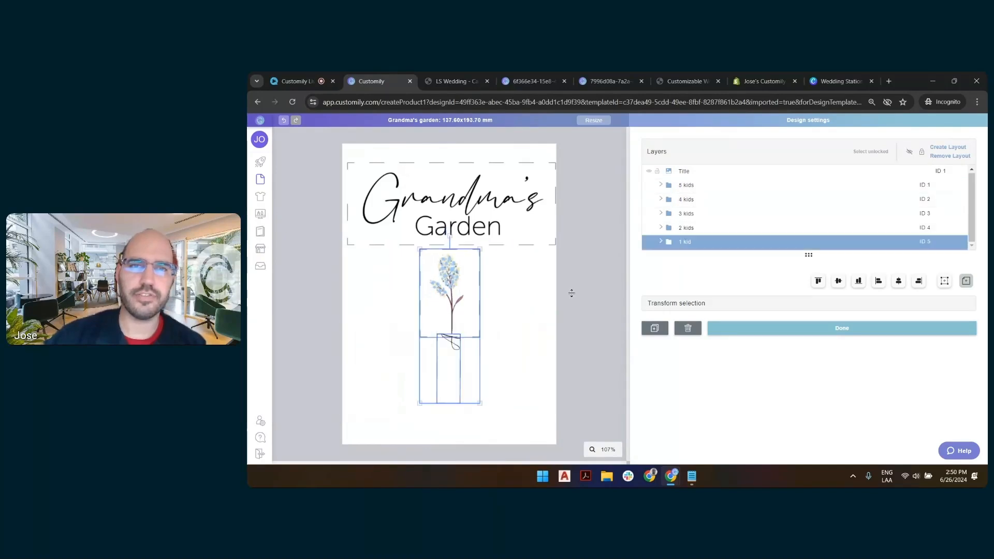
pyautogui.click(450, 363)
pyautogui.click(455, 384)
pyautogui.moveTo(455, 384); pyautogui.dragTo(451, 288)
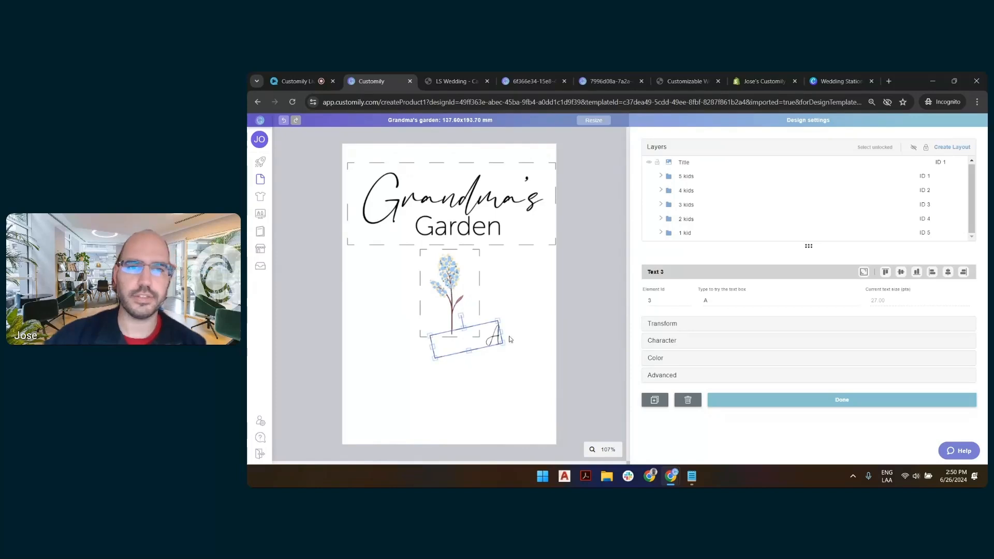
pyautogui.moveTo(499, 341); pyautogui.dragTo(761, 77)
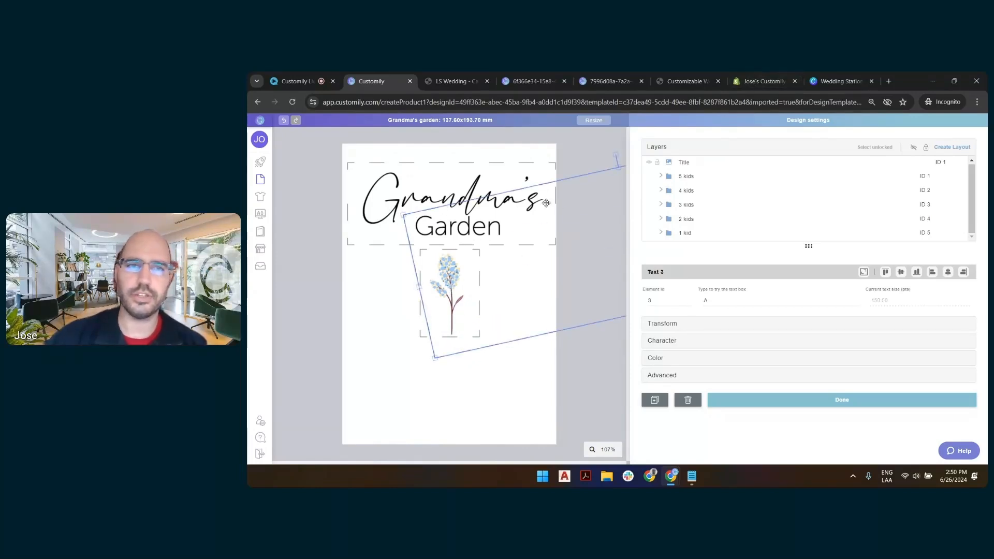
# Step: Undo the move, rotation and scaling of the text box in the 1 kid layout
pyautogui.click(283, 122)
pyautogui.click(284, 122)
pyautogui.click(283, 123)
pyautogui.click(284, 121)
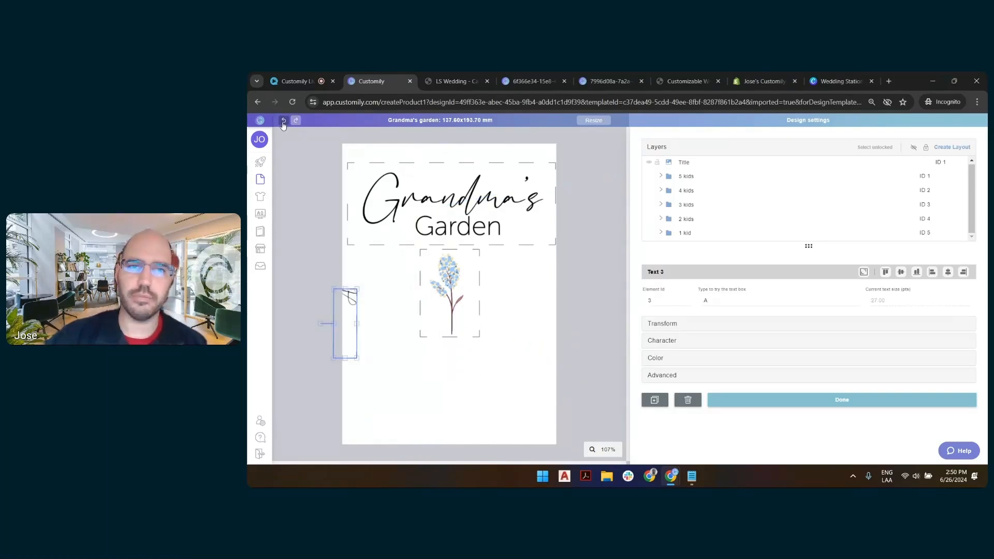
pyautogui.click(284, 121)
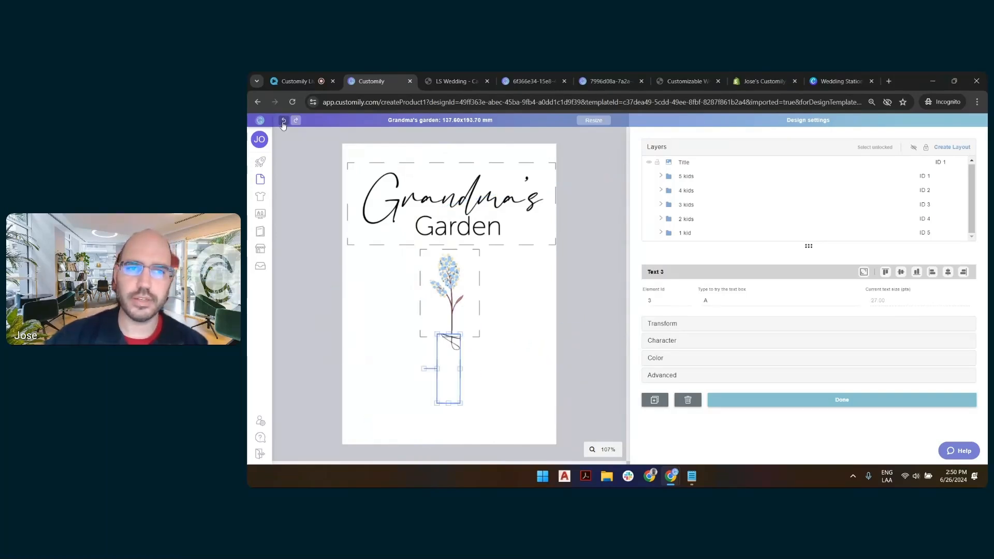
# Step: Fill the sample text of the text box below the 1 kid flower with a long random string starting with "diw ihc"
pyautogui.click(532, 267)
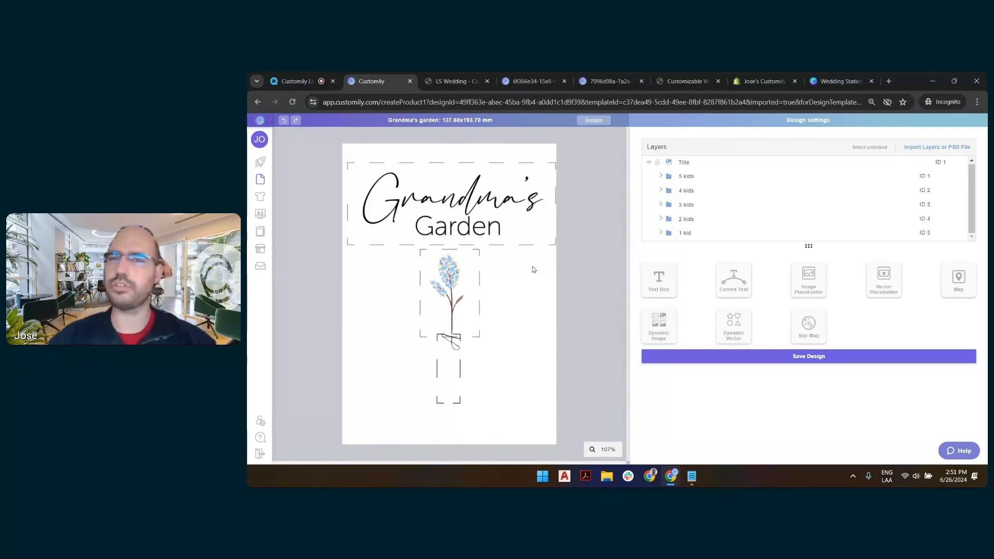
pyautogui.click(445, 351)
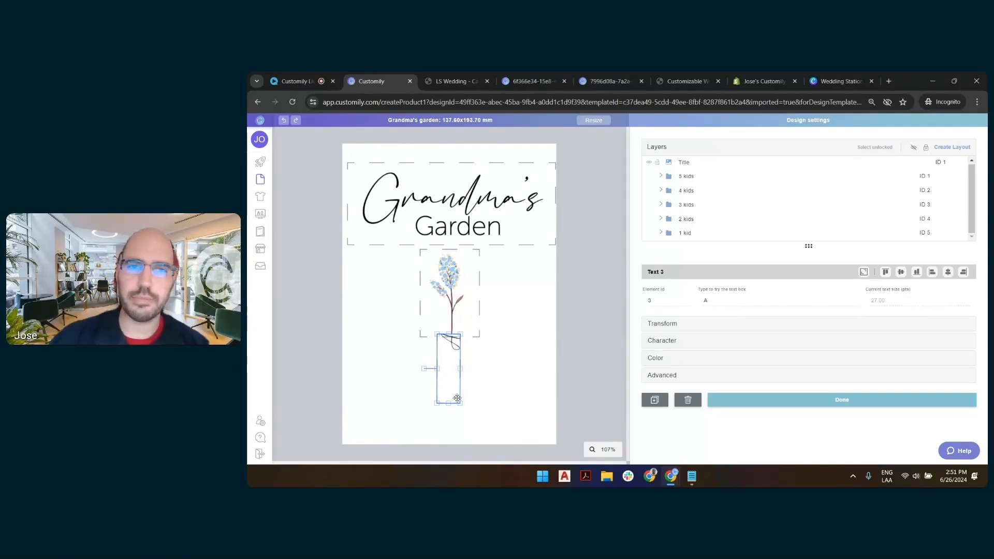
pyautogui.click(701, 344)
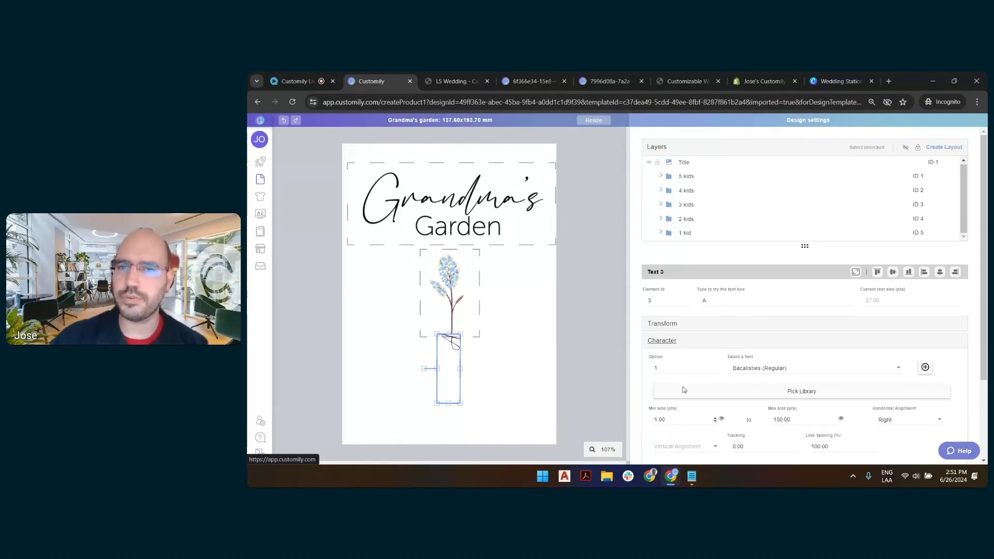
pyautogui.click(736, 302)
pyautogui.write('diw ihciehl')
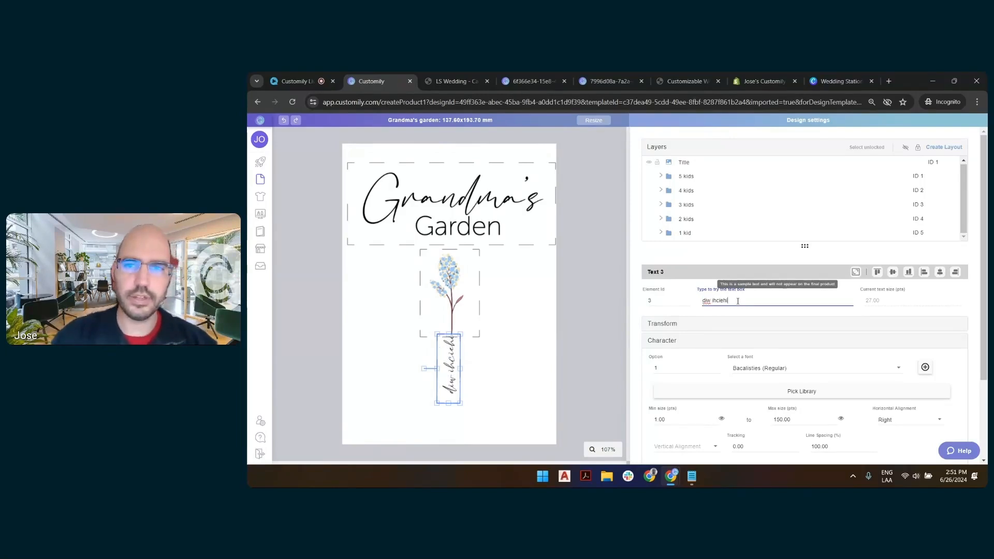
pyautogui.write('jjvivjvirjvirjvirjvrjvi')
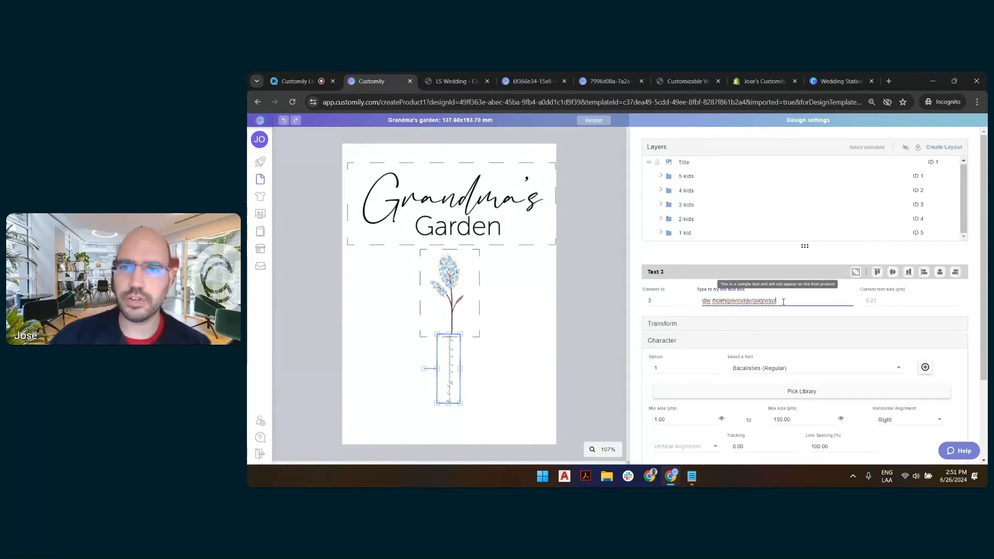
# Step: Replace the first letter of the sample text with a capital A and shorten the text to "Aiw ihc"
pyautogui.moveTo(783, 301); pyautogui.dragTo(703, 301)
pyautogui.click(704, 300)
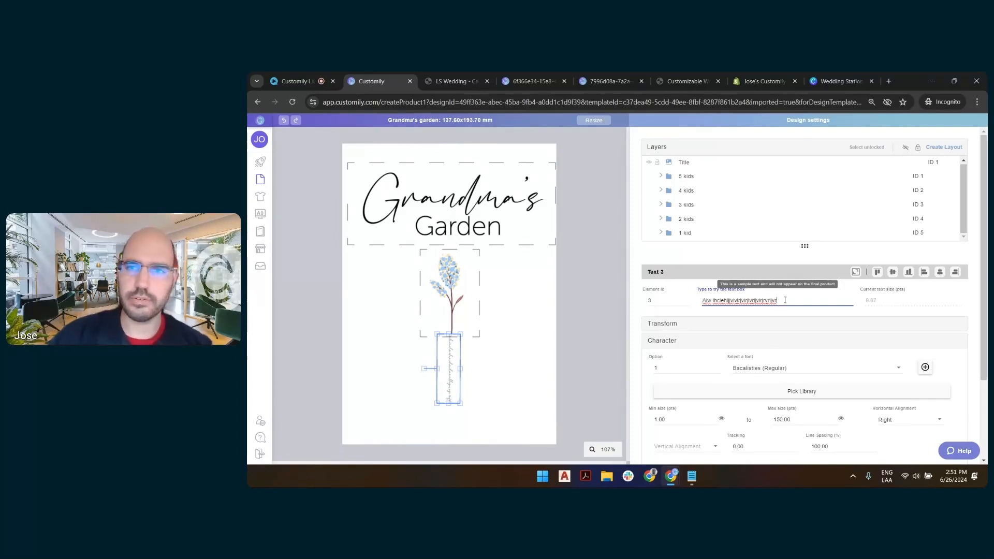
pyautogui.press('BackSpace')
pyautogui.press('BackSpace')
pyautogui.press('BackSpace')
pyautogui.press('BackSpace')
pyautogui.press('BackSpace')
pyautogui.press('BackSpace')
pyautogui.press('BackSpace')
pyautogui.press('BackSpace')
pyautogui.press('BackSpace')
pyautogui.press('BackSpace')
pyautogui.press('BackSpace')
pyautogui.press('BackSpace')
pyautogui.press('BackSpace')
pyautogui.press('BackSpace')
pyautogui.press('BackSpace')
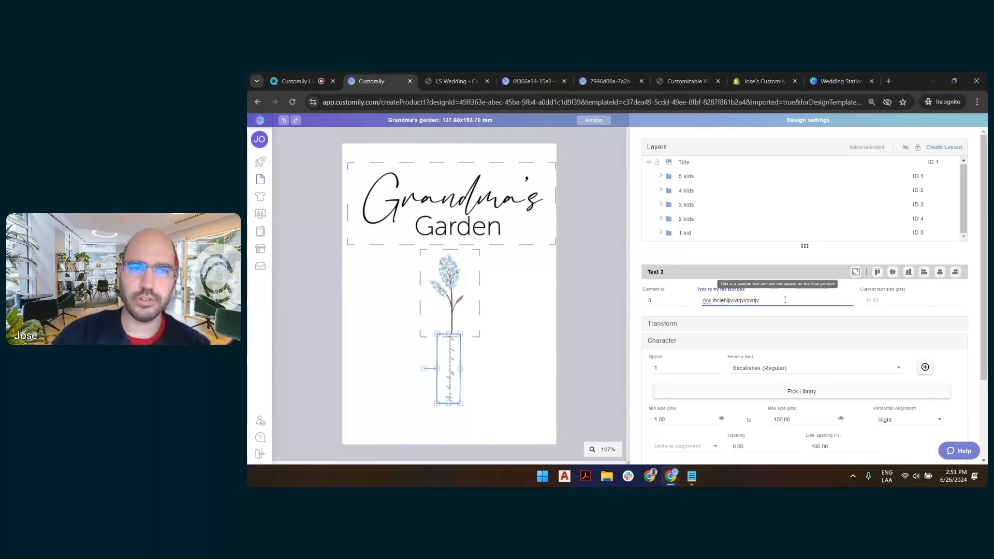
pyautogui.press('BackSpace')
pyautogui.press('BackSpace')
pyautogui.press('BackSpace')
pyautogui.press('BackSpace')
pyautogui.press('BackSpace')
pyautogui.press('BackSpace')
pyautogui.press('BackSpace')
pyautogui.press('BackSpace')
pyautogui.press('BackSpace')
pyautogui.press('BackSpace')
pyautogui.press('BackSpace')
pyautogui.press('BackSpace')
pyautogui.press('BackSpace')
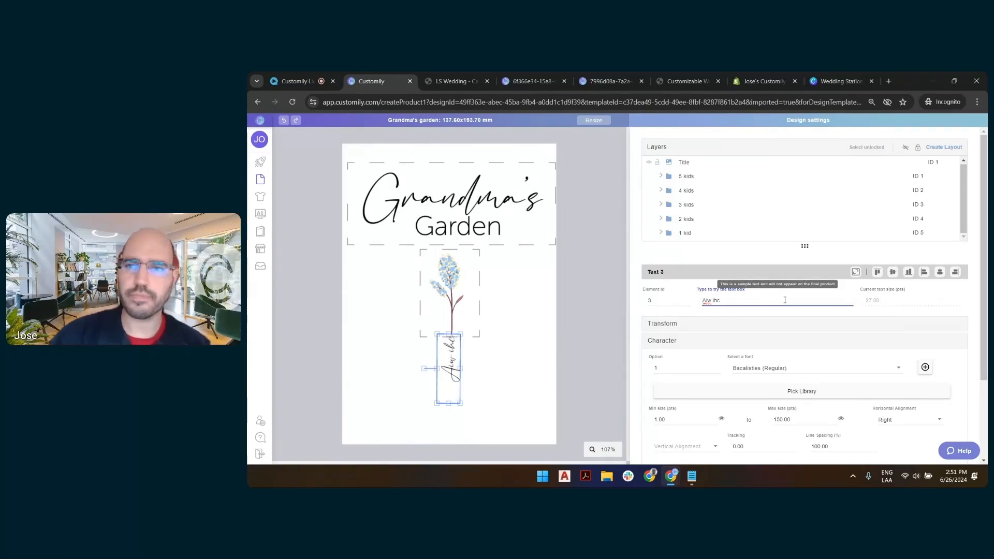
pyautogui.click(598, 289)
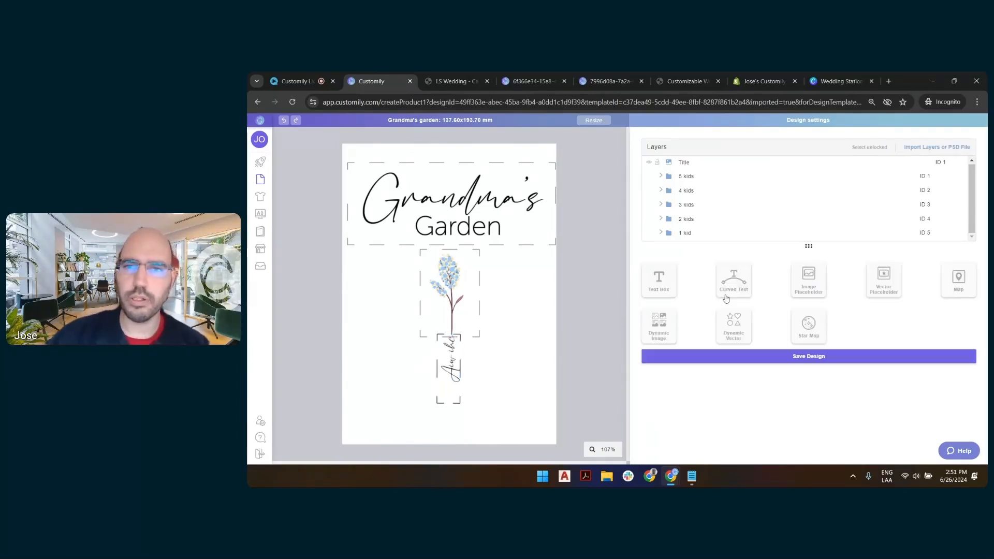
# Step: Try widening the text box below the flower symmetrically to most of the page width, and shorten its sample text to "A"
pyautogui.click(444, 346)
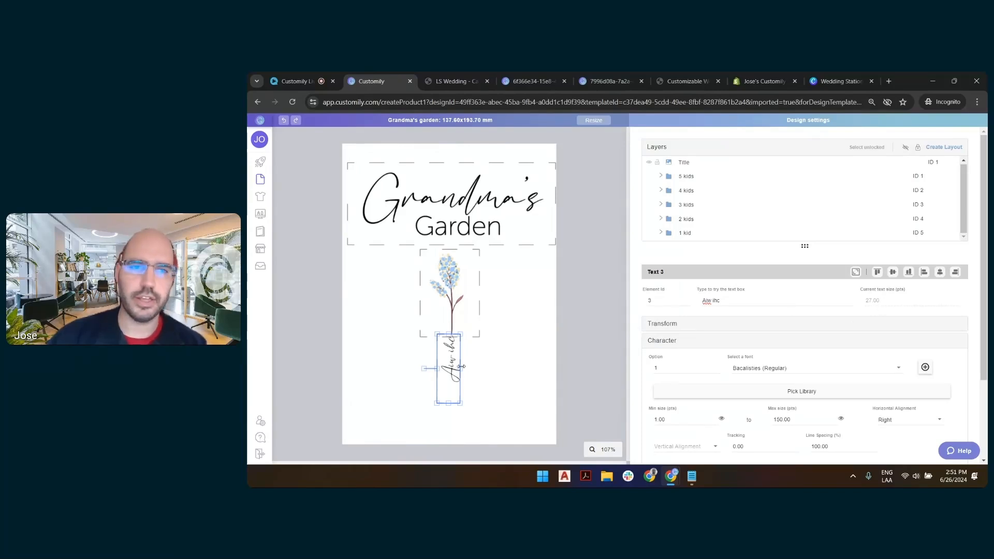
pyautogui.moveTo(462, 368); pyautogui.dragTo(516, 368)
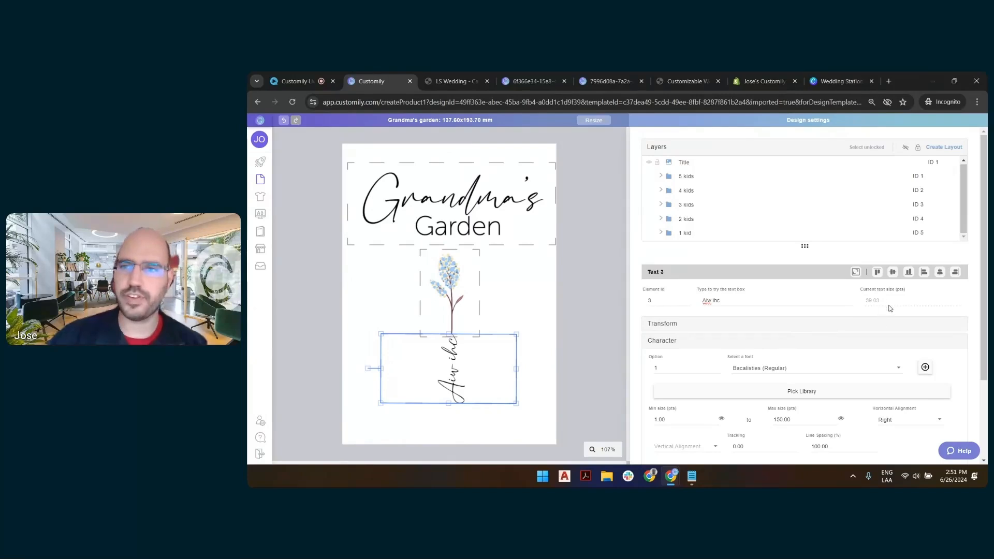
pyautogui.click(731, 302)
pyautogui.press('BackSpace')
pyautogui.press('BackSpace')
pyautogui.press('BackSpace')
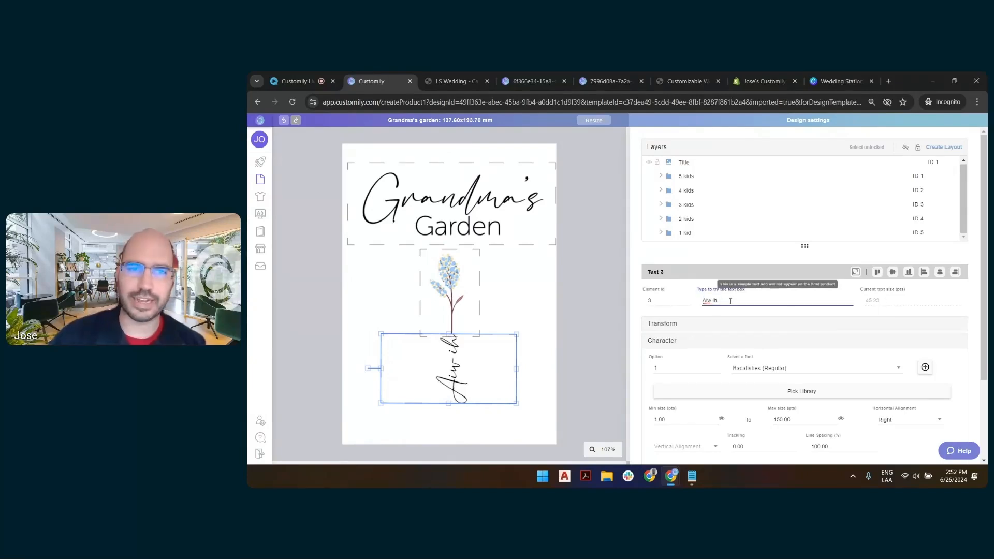
pyautogui.press('BackSpace')
pyautogui.press('BackSpace')
pyautogui.press('BackSpace')
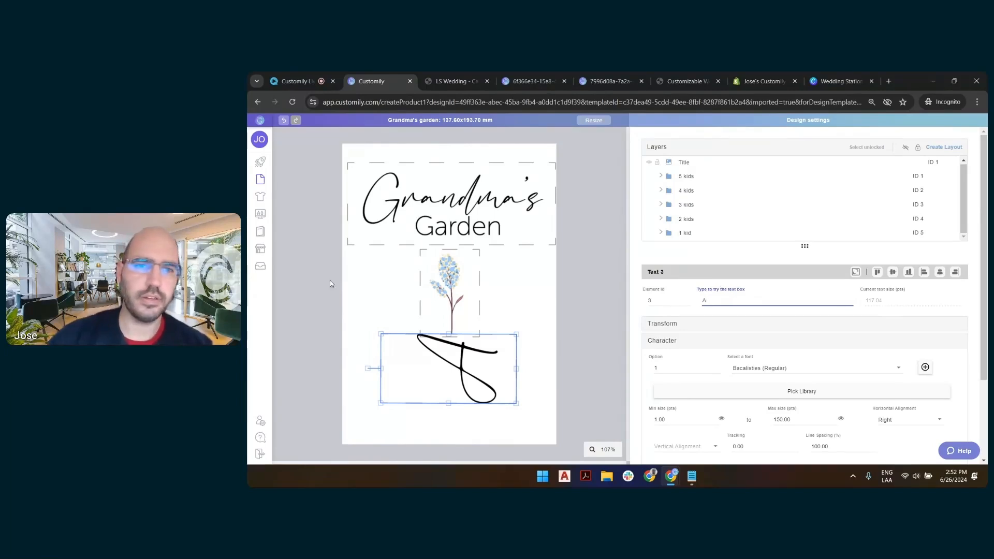
# Step: Undo the widening of the text box and save the Grandma's garden design
pyautogui.click(283, 121)
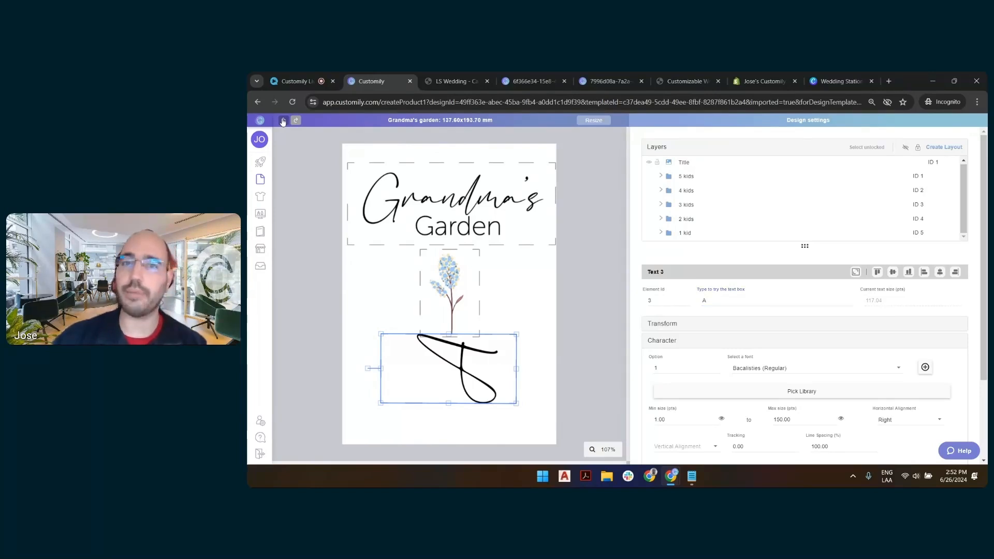
pyautogui.click(566, 268)
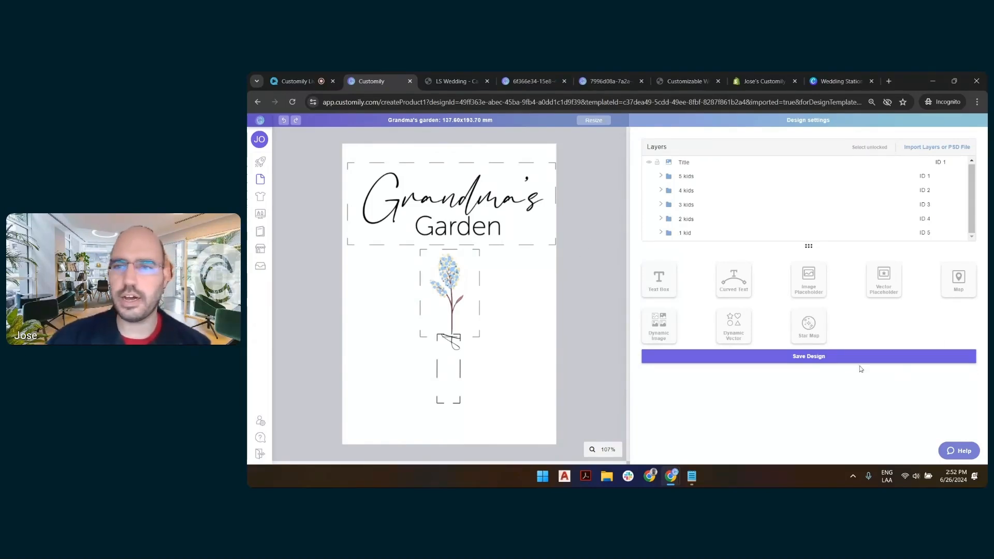
pyautogui.click(844, 360)
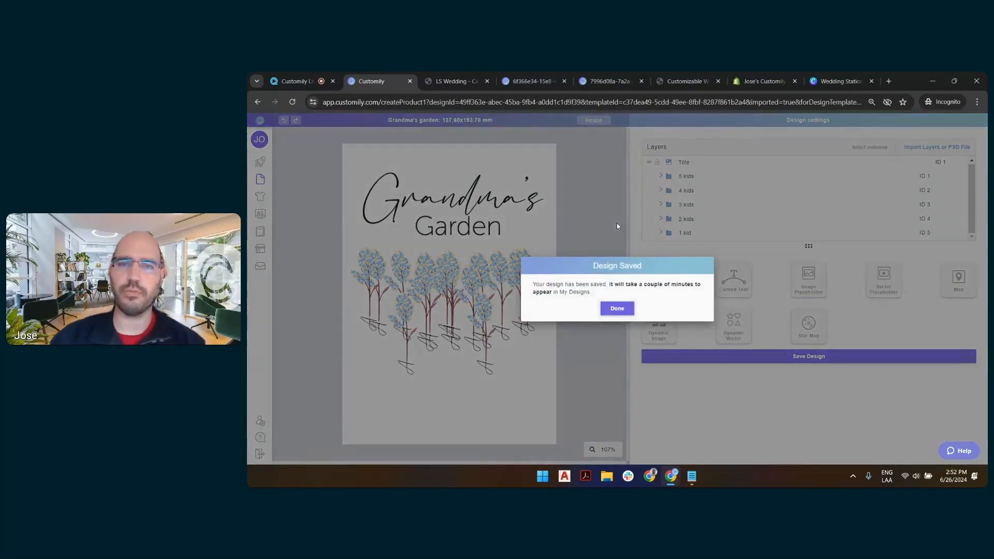
pyautogui.click(623, 310)
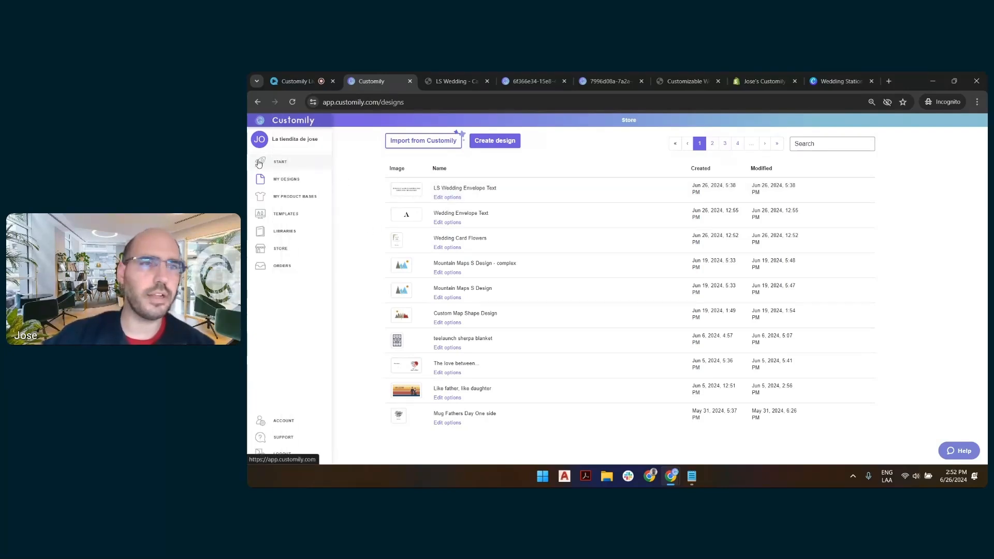
# Step: Start a new product from the own product base LS Card and Envelope, searching for "ls" and keeping the Default print area
pyautogui.click(310, 163)
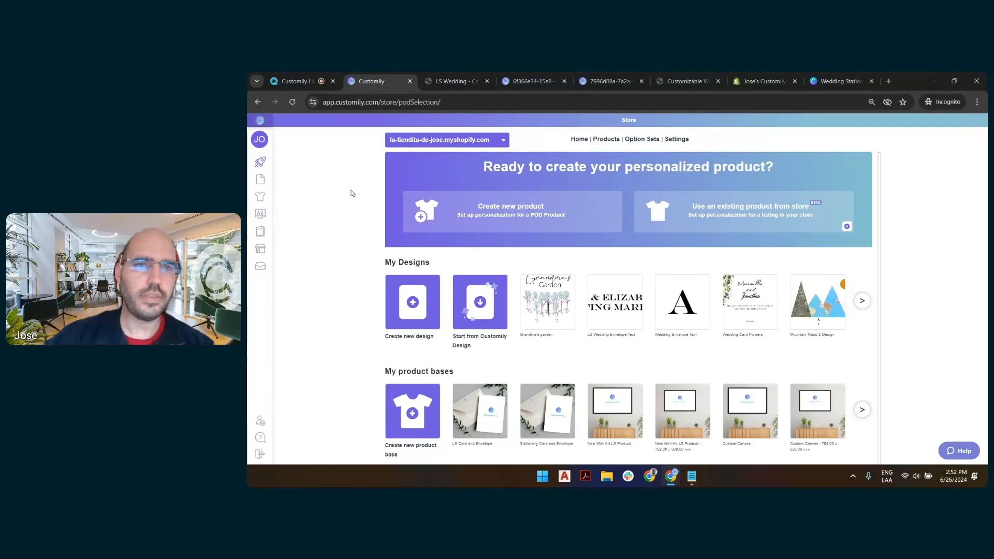
pyautogui.click(549, 202)
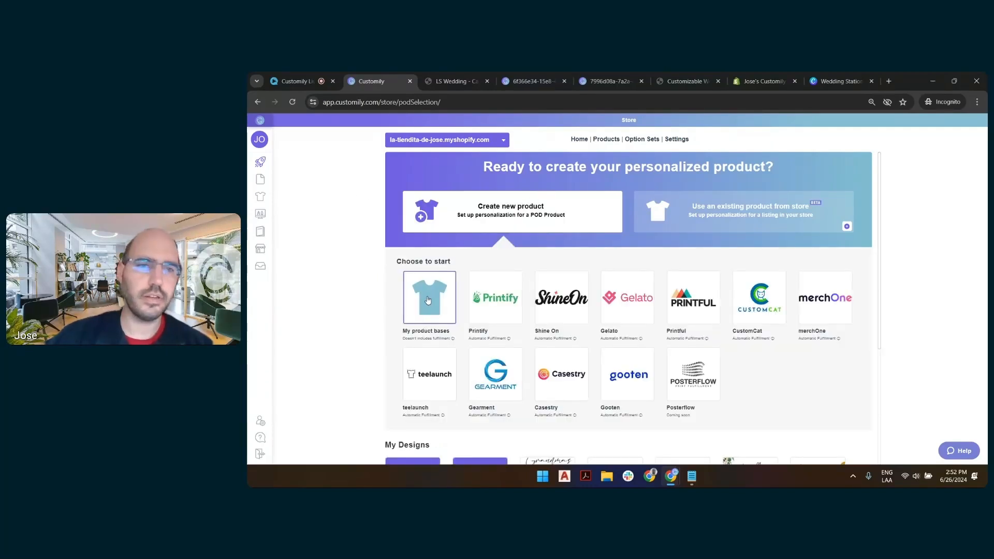
pyautogui.click(428, 300)
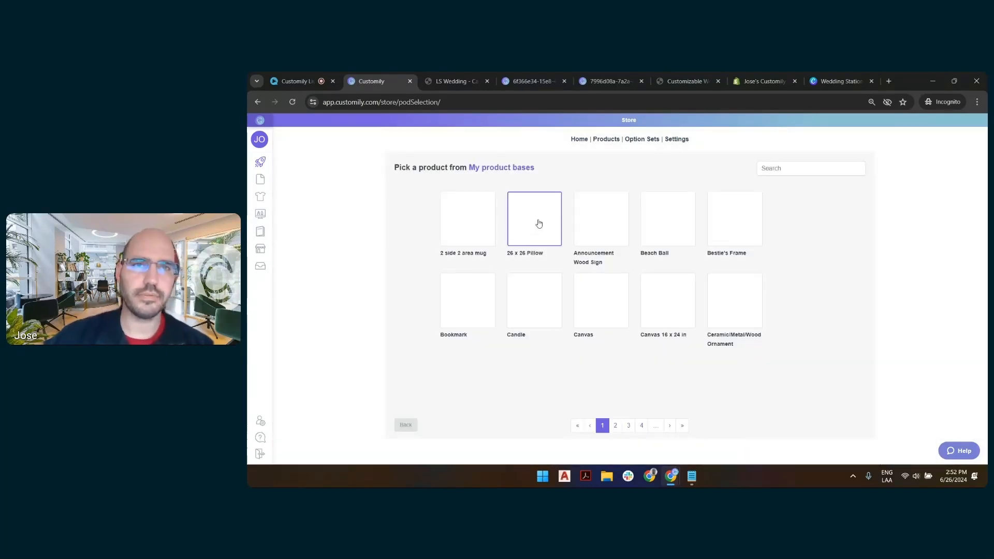
pyautogui.click(829, 171)
pyautogui.write('ls')
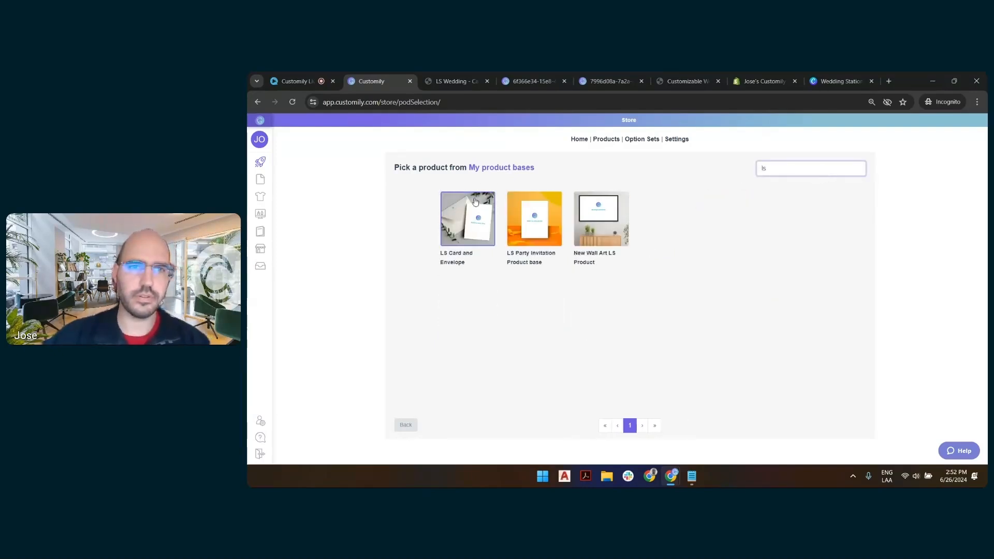
pyautogui.click(473, 209)
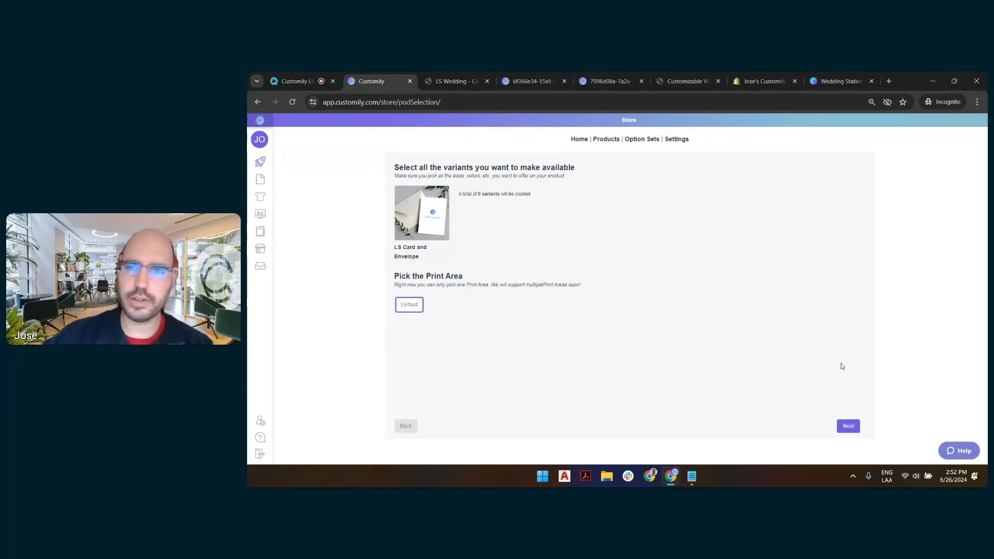
pyautogui.click(848, 426)
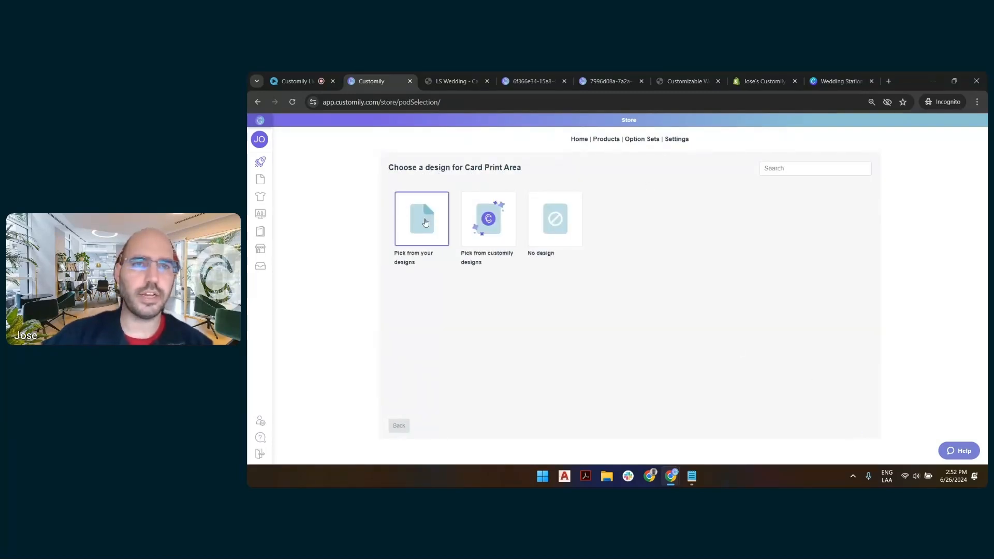
# Step: Assign the own design Grandma's garden to the Card print area
pyautogui.click(421, 218)
pyautogui.click(682, 426)
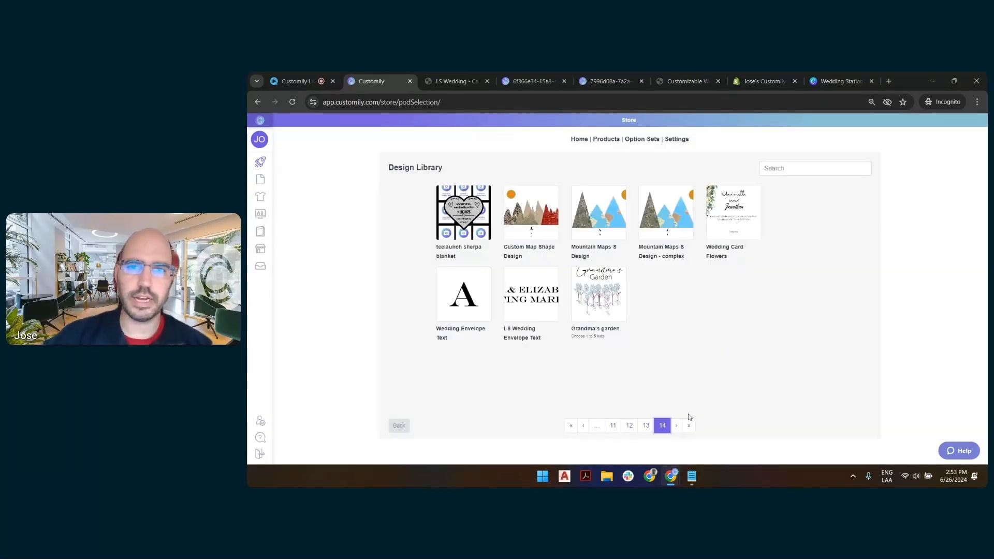
pyautogui.click(600, 286)
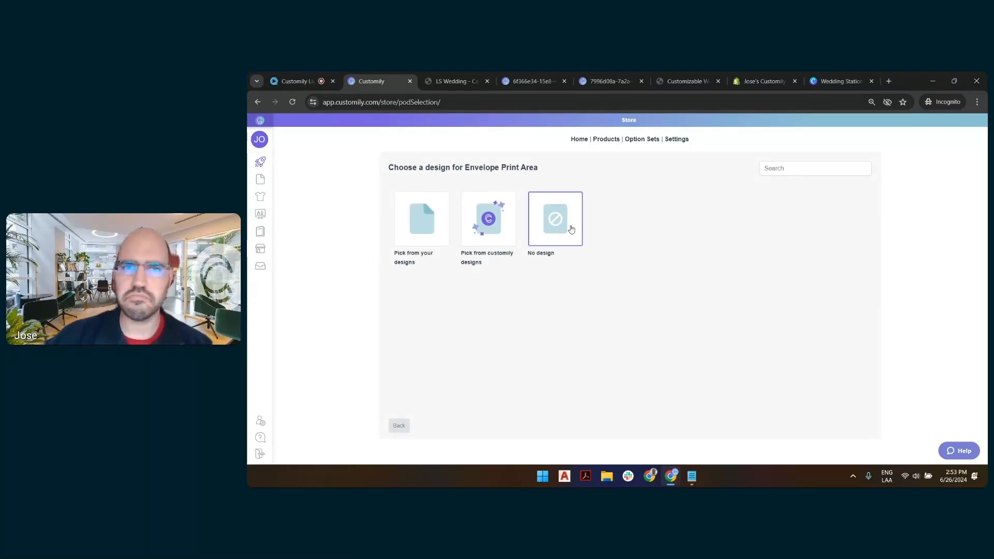
# Step: Assign the own design LS Wedding Envelope Text to the Envelope print area and let the template be created
pyautogui.click(433, 220)
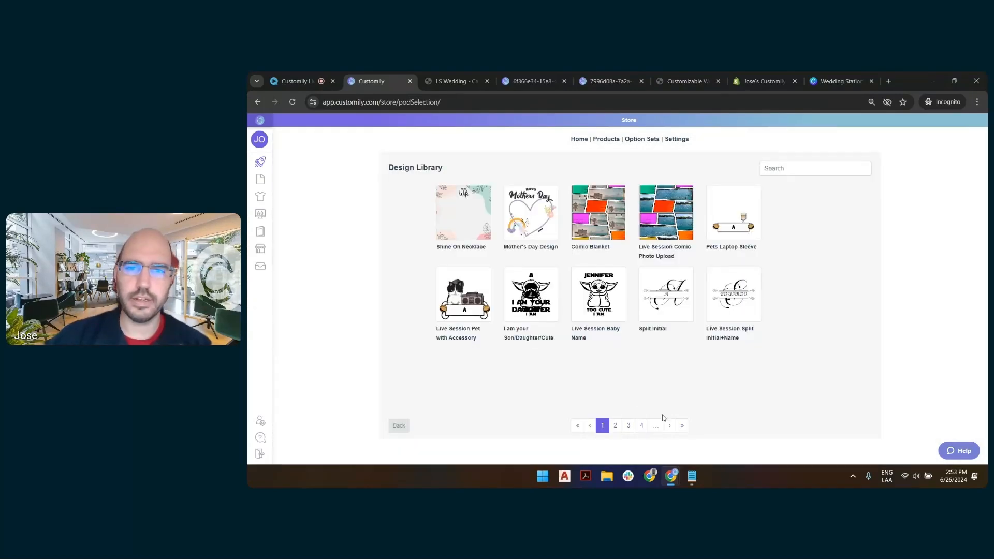
pyautogui.click(684, 426)
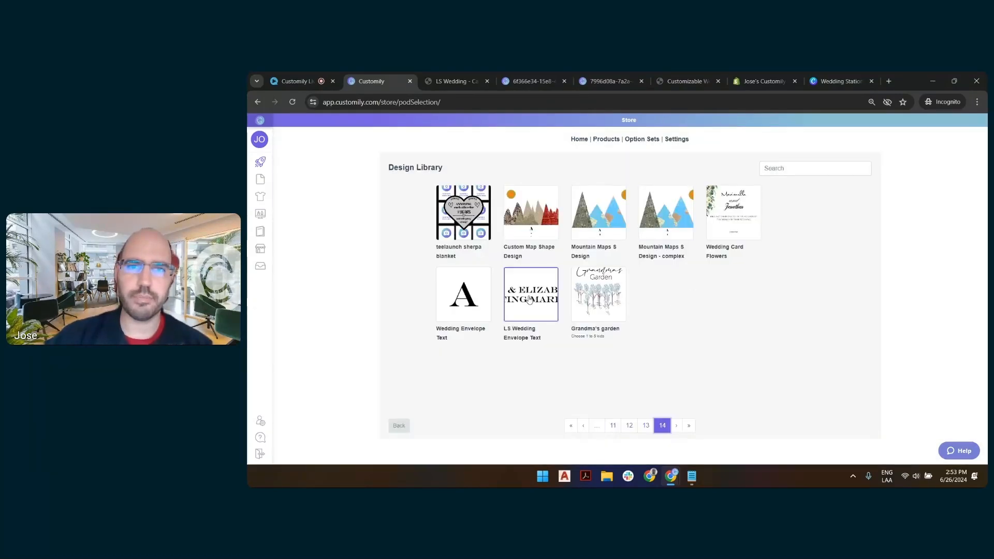
pyautogui.click(529, 299)
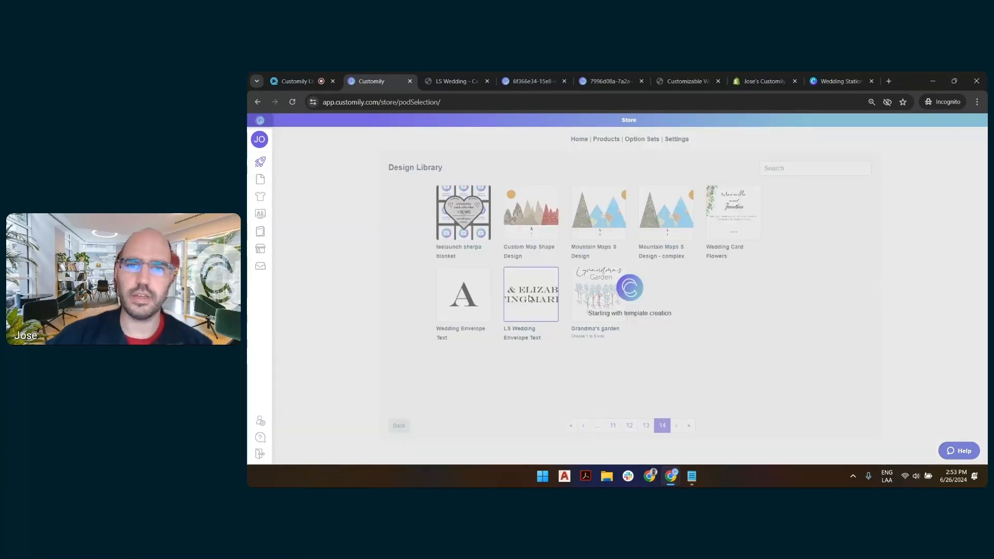
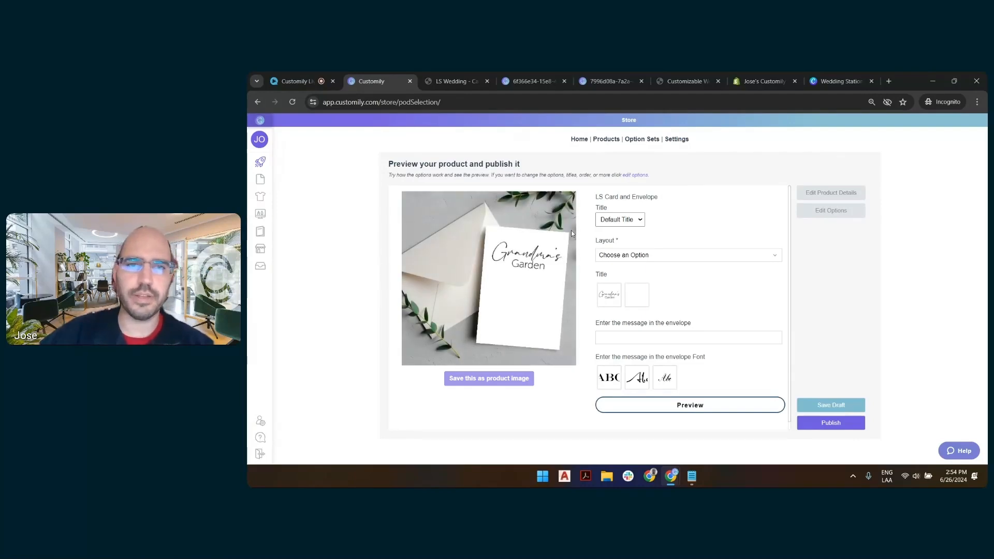
# Step: Preview the product with the 1 kid layout, choosing the orange second option as 1st Flower and entering the first child's name
pyautogui.click(670, 256)
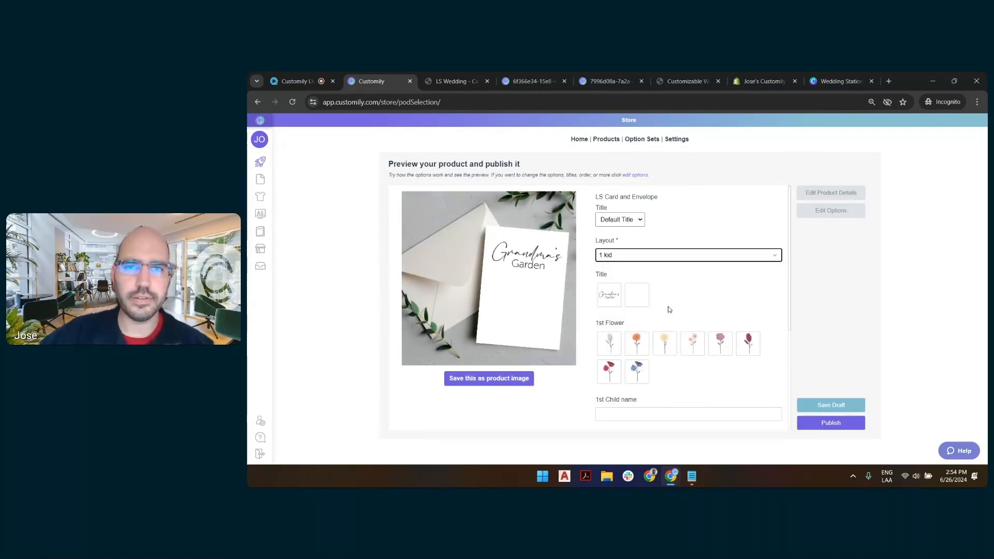
pyautogui.click(630, 352)
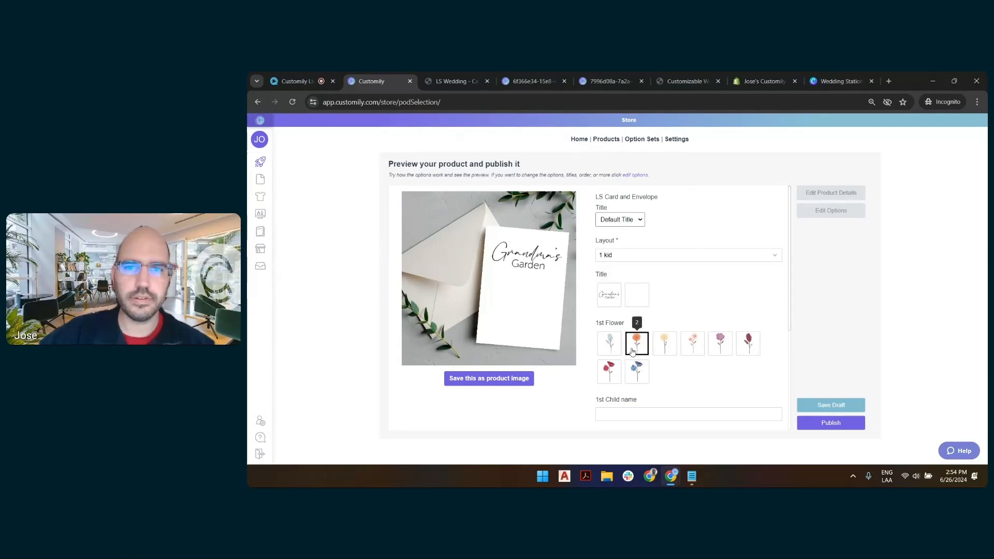
pyautogui.scroll(-1, 693, 288)
pyautogui.scroll(-1, 690, 286)
pyautogui.click(658, 318)
pyautogui.write('Ameli')
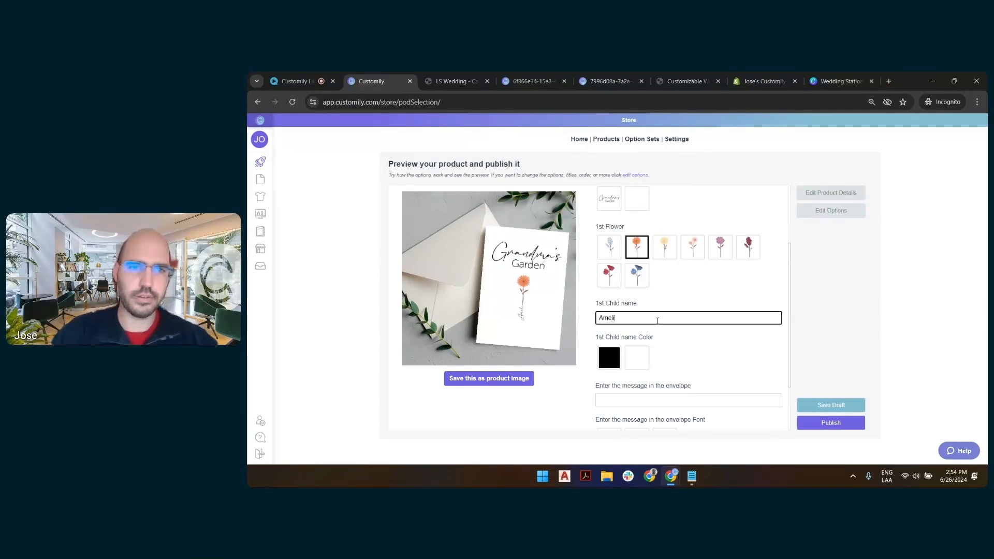
# Step: Set the card preview's Layout to 5 kids
pyautogui.scroll(2, 657, 320)
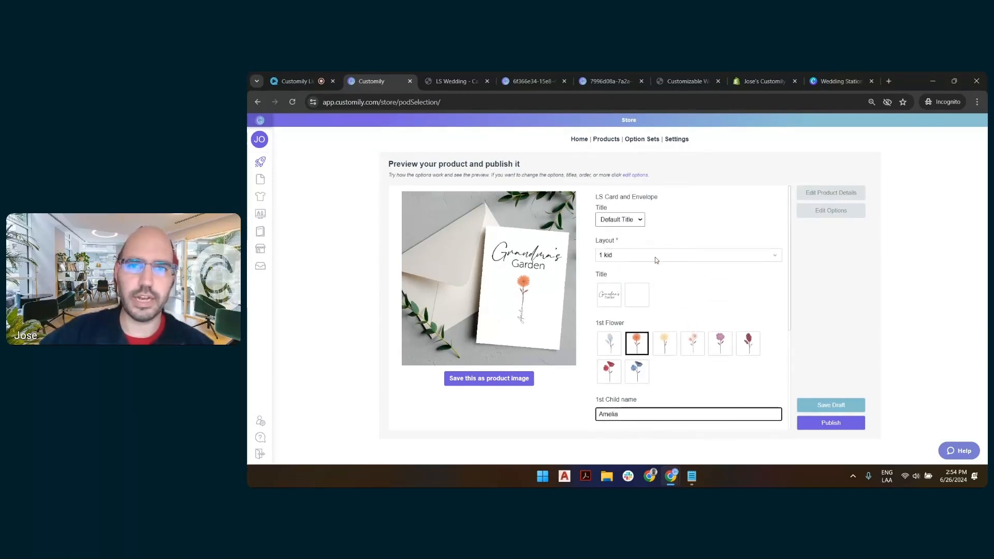
pyautogui.click(654, 256)
pyautogui.click(649, 267)
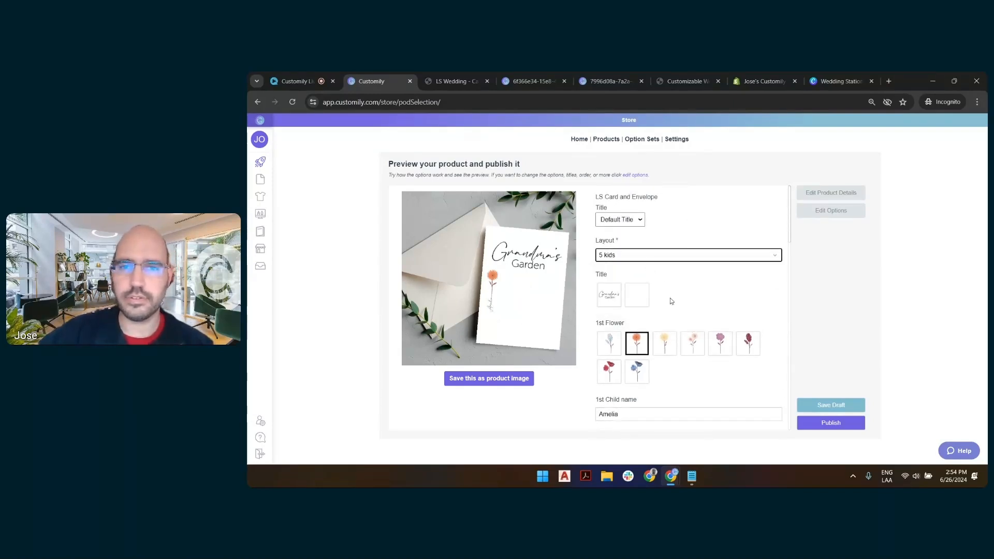
# Step: Choose the light pink flower as 2nd Flower, yellow as 3rd, dark red sixth option as 4th and blue as 5th
pyautogui.scroll(-1, 670, 300)
pyautogui.scroll(-3, 670, 300)
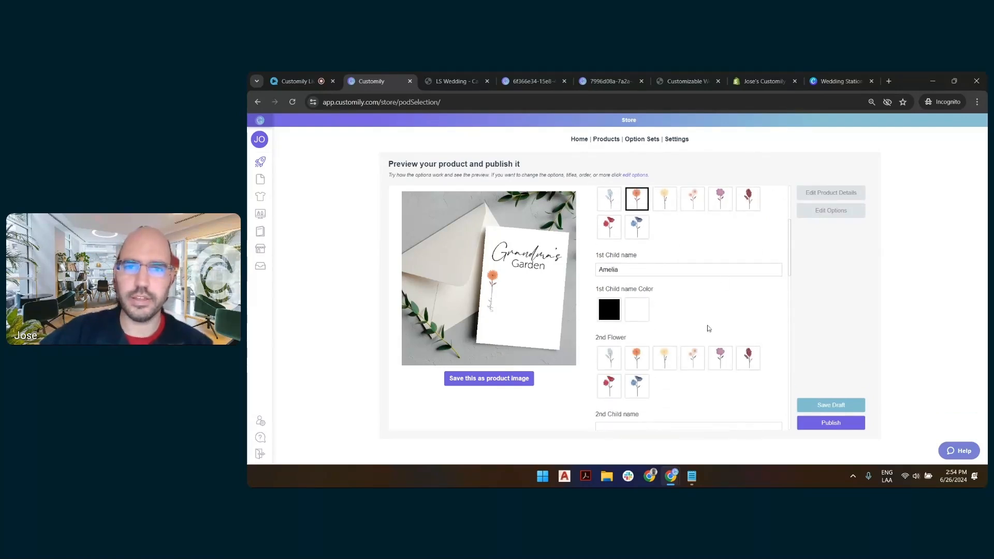
pyautogui.click(698, 364)
pyautogui.scroll(-4, 709, 300)
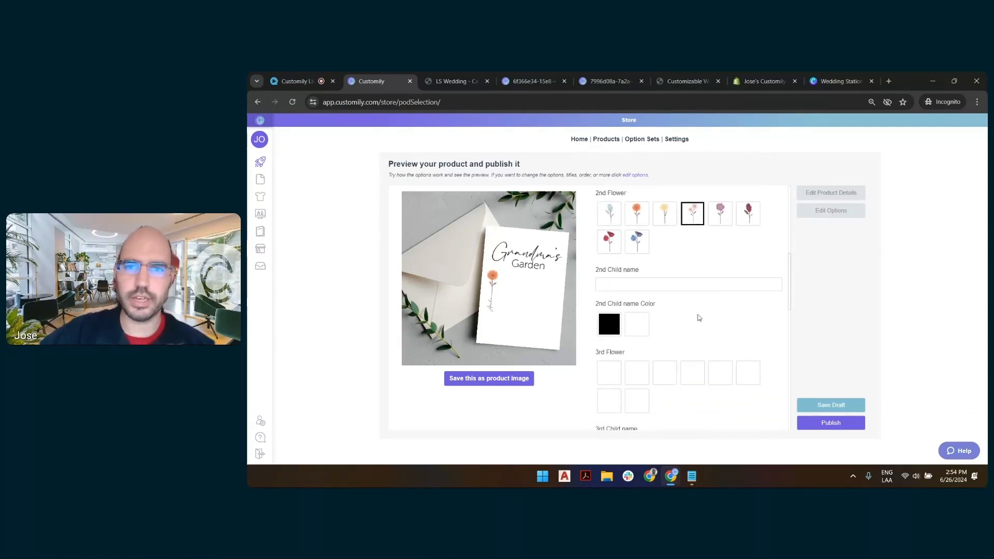
pyautogui.click(667, 381)
pyautogui.scroll(-5, 699, 328)
pyautogui.click(747, 318)
pyautogui.scroll(-3, 717, 284)
pyautogui.click(636, 333)
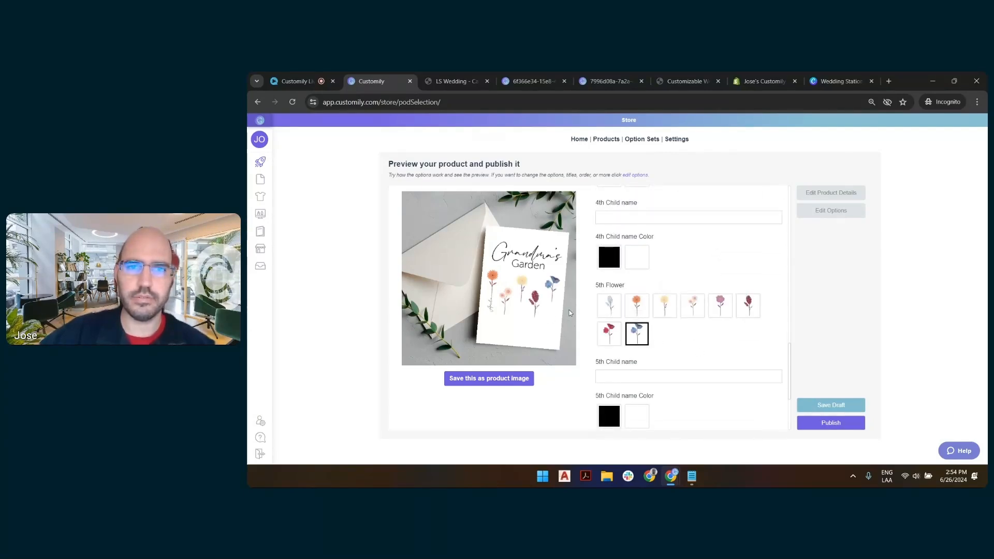
# Step: Enter "From your grandkids" as the message in the envelope
pyautogui.scroll(-2, 626, 315)
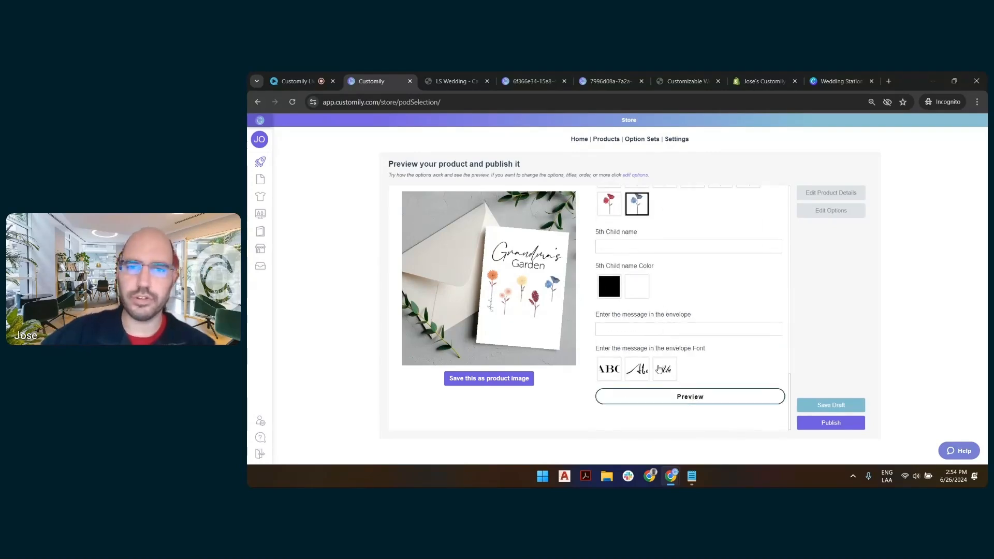
pyautogui.click(653, 327)
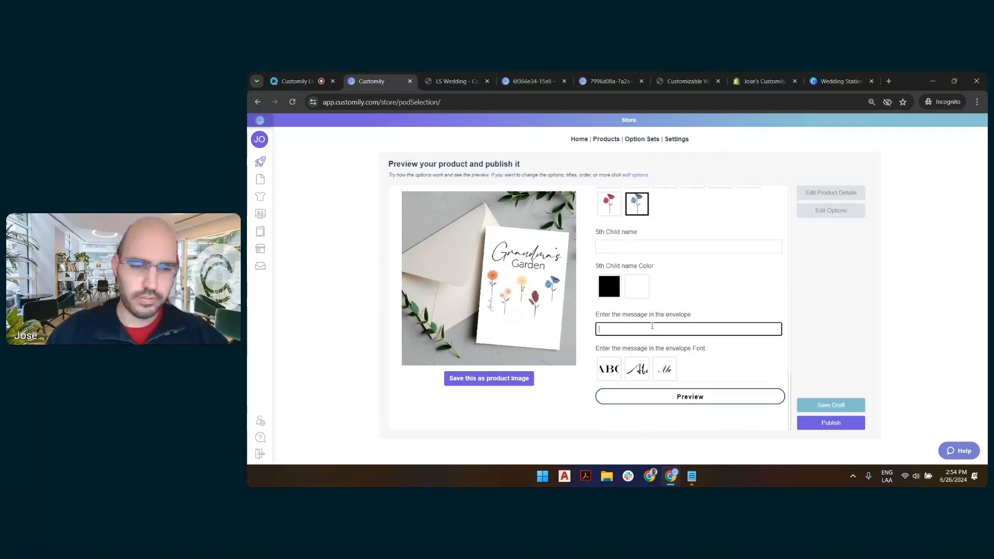
pyautogui.write('From y')
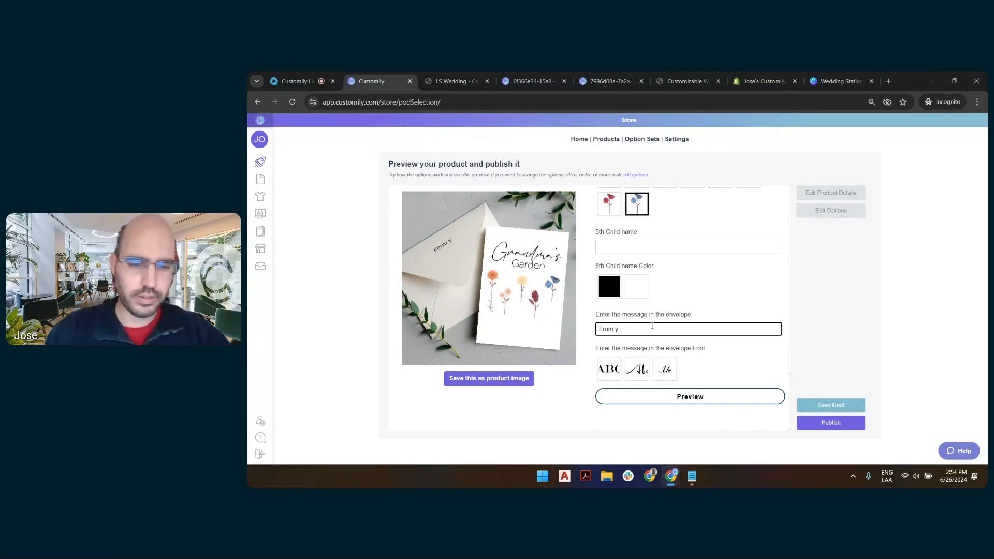
pyautogui.write('our grandkids')
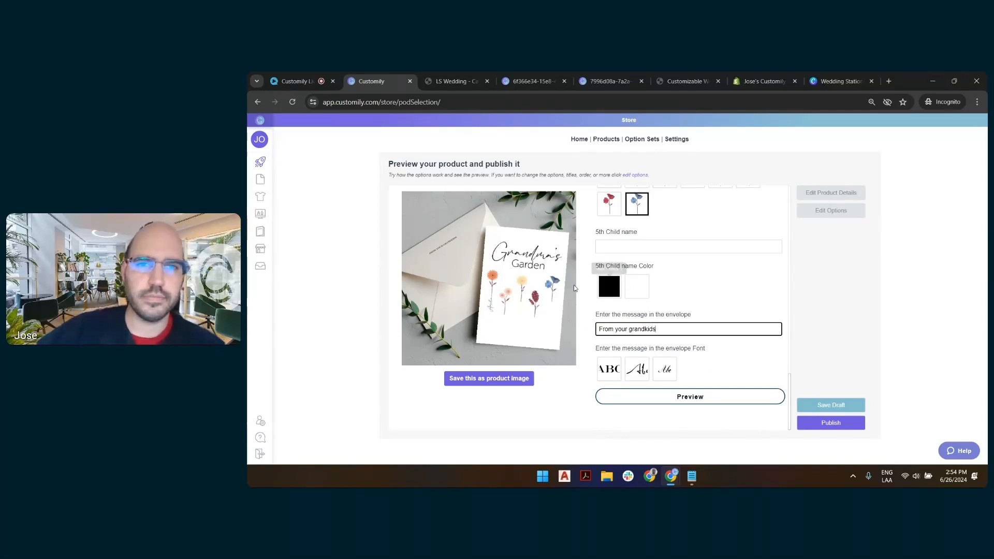
pyautogui.click(710, 281)
# Step: Rename the product to LS Grandma Card and Envelope
pyautogui.scroll(15, 712, 289)
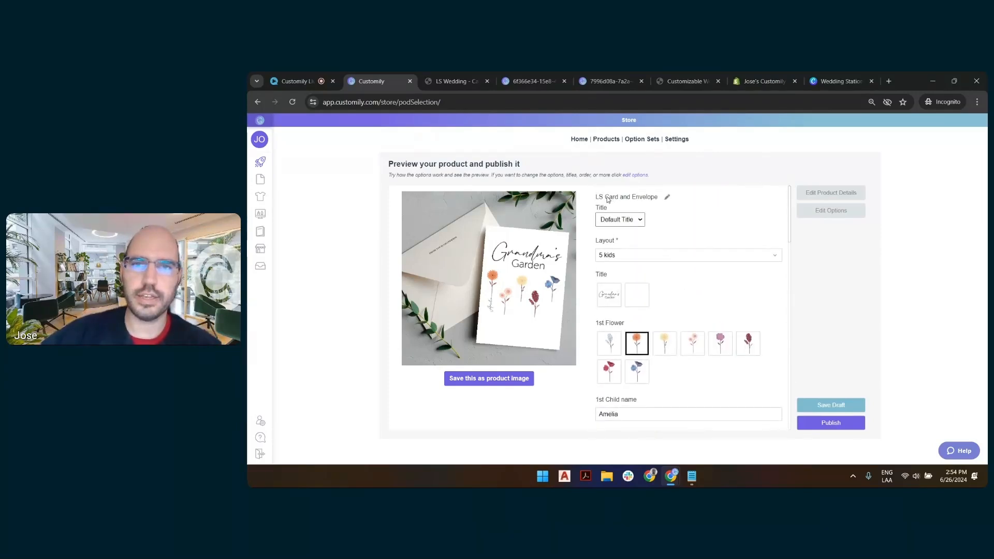
pyautogui.click(608, 198)
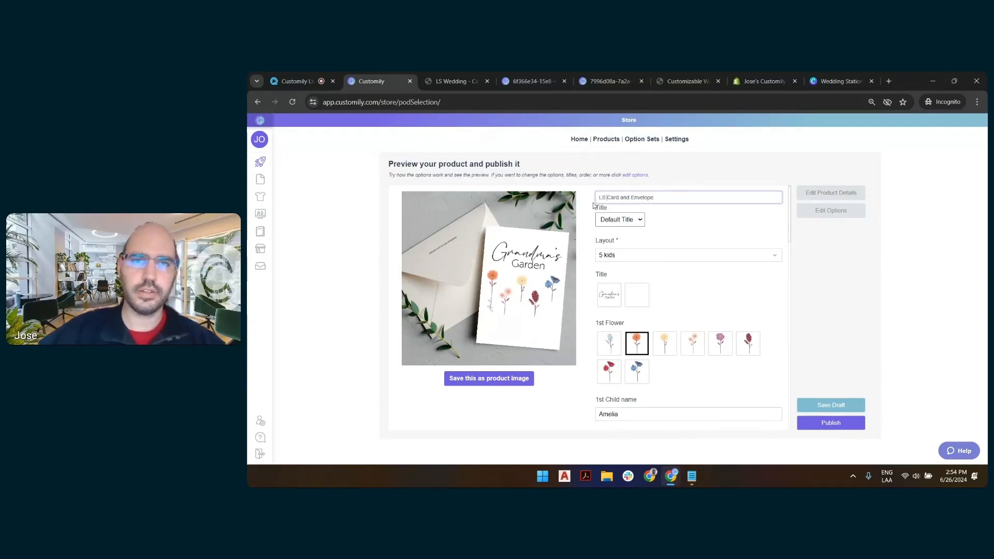
pyautogui.write('Grandma')
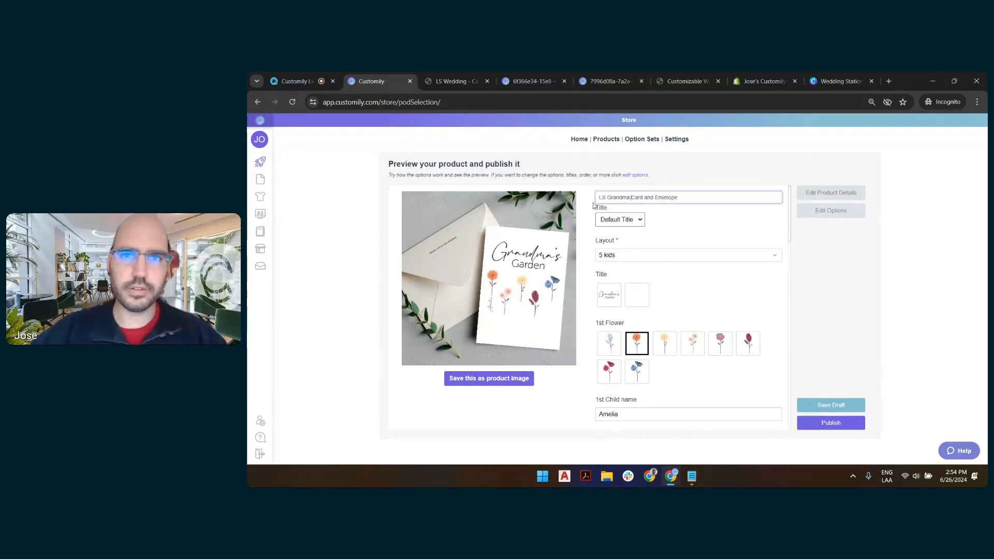
pyautogui.click(775, 231)
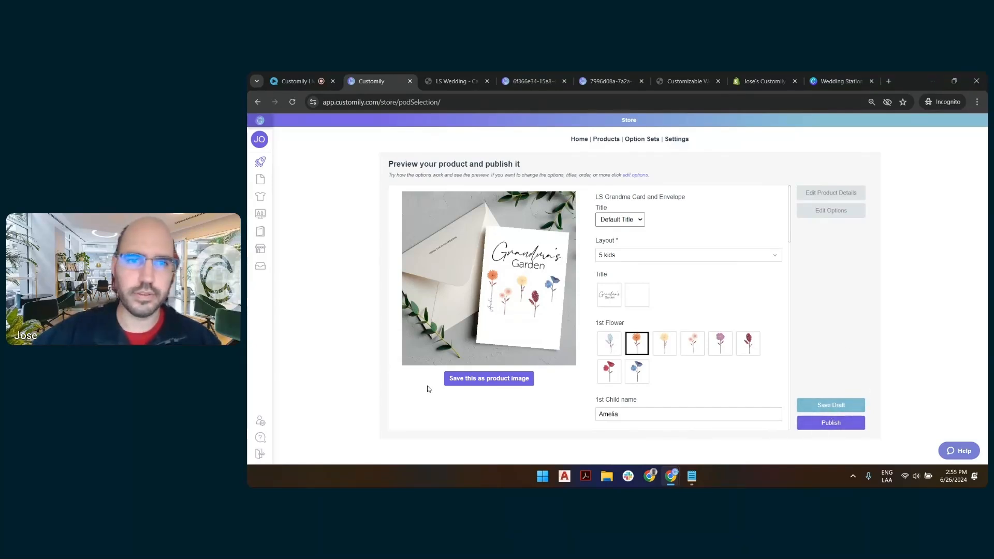
# Step: Save the current preview as the product image and save the product as a draft
pyautogui.click(486, 381)
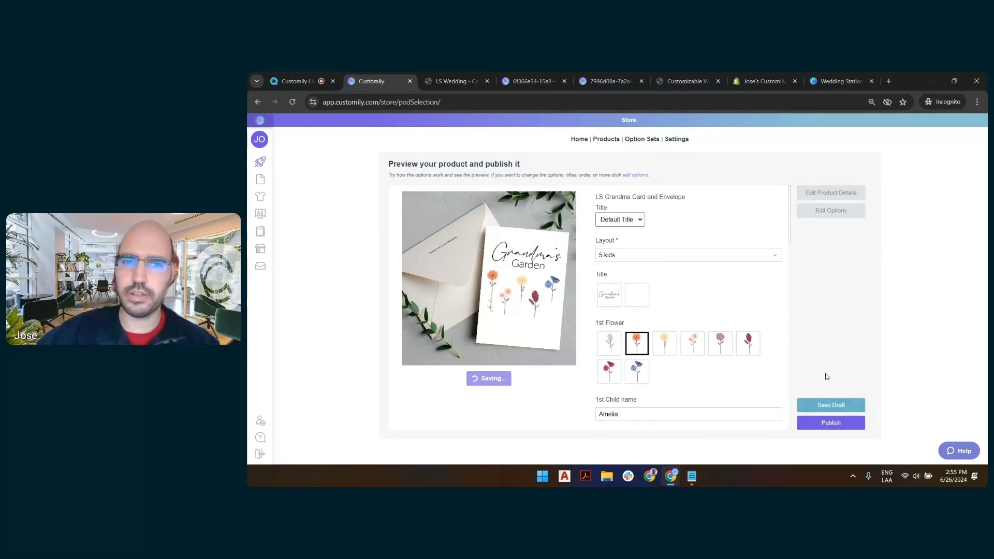
pyautogui.click(845, 413)
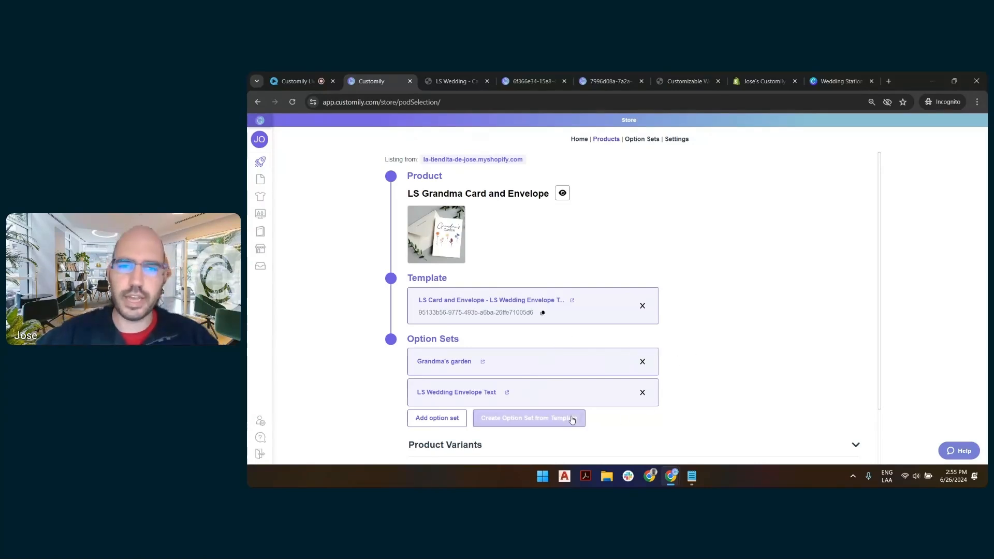
pyautogui.scroll(-1, 594, 365)
pyautogui.scroll(1, 595, 251)
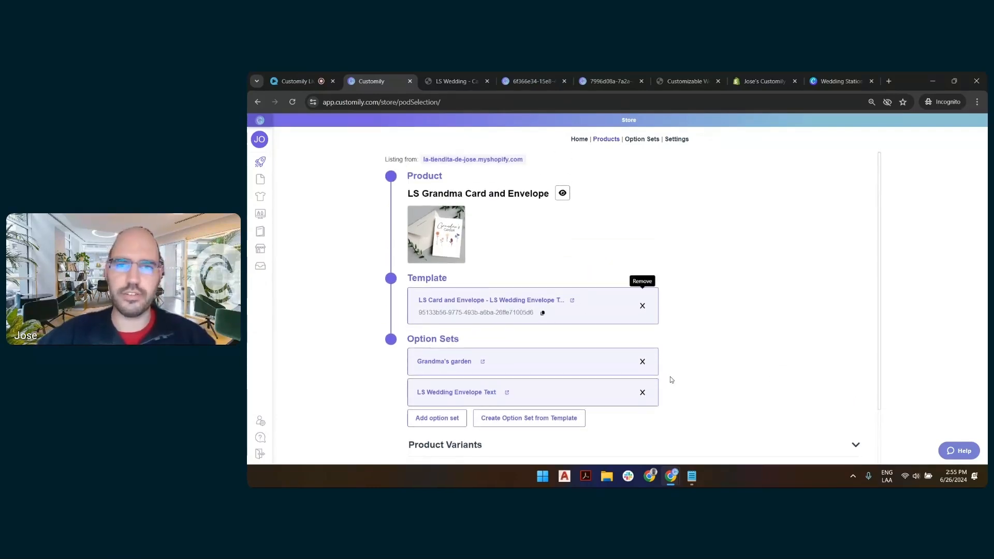
# Step: Open the draft product's store preview without the preview bar and set its Layout to 4 kids
pyautogui.click(562, 193)
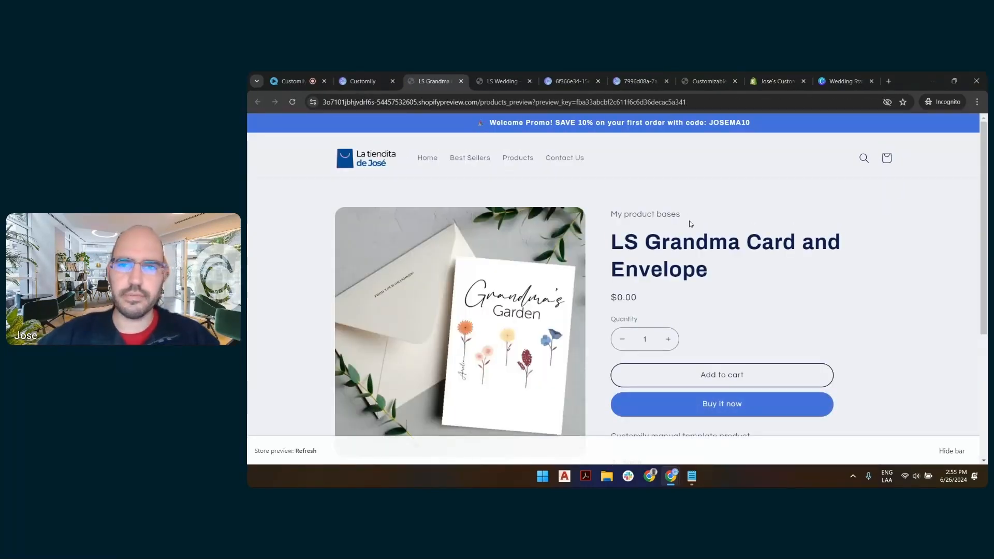
pyautogui.click(951, 451)
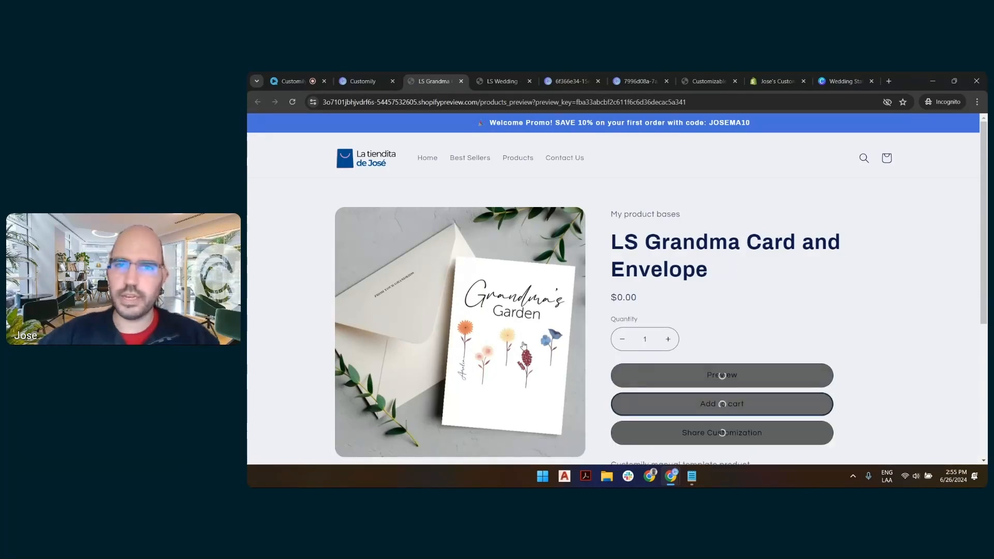
pyautogui.scroll(-3, 724, 259)
pyautogui.click(711, 206)
pyautogui.click(708, 229)
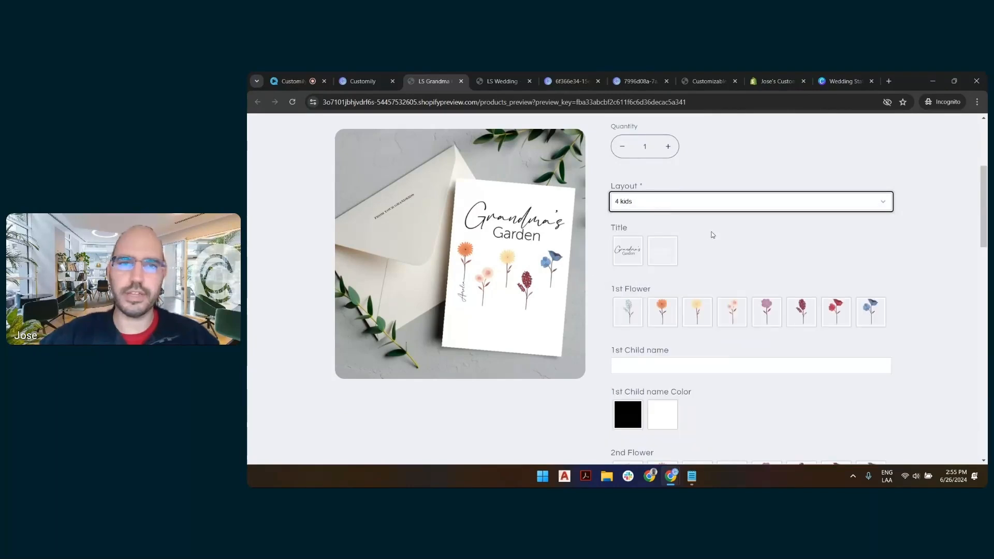
# Step: Test the store personalization with orange as 1st Flower, the dark red sixth option as 2nd, yellow as 3rd and the red seventh option as 4th
pyautogui.click(662, 311)
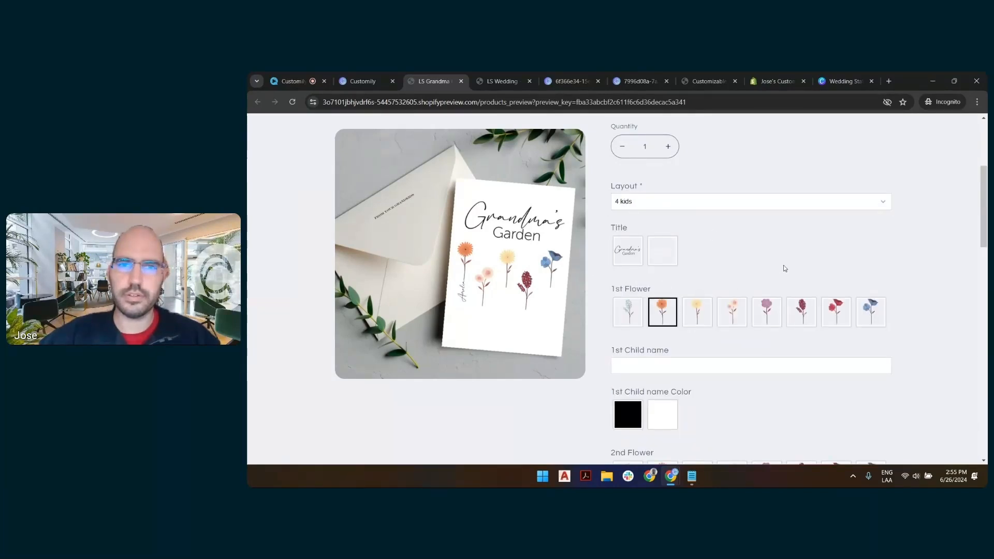
pyautogui.scroll(-3, 771, 265)
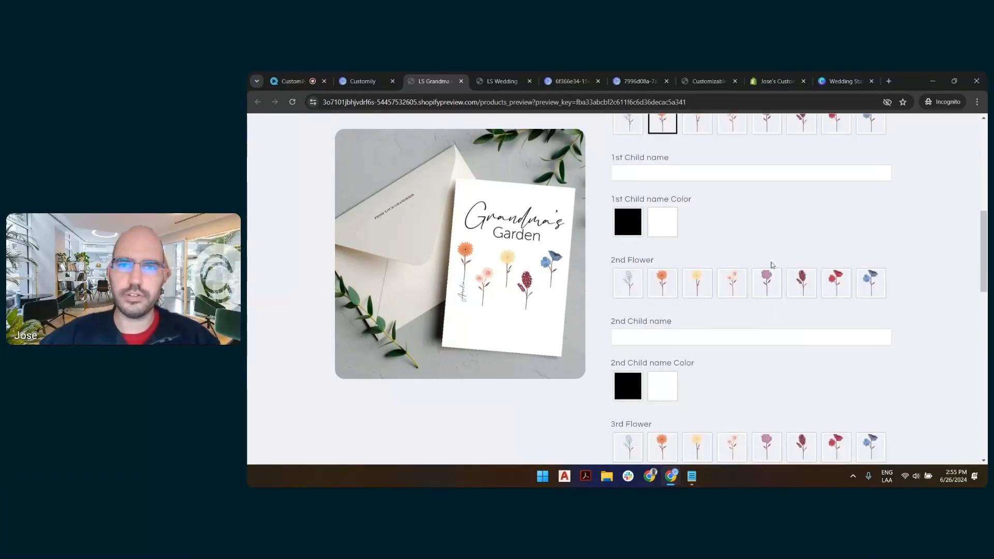
pyautogui.click(800, 286)
pyautogui.scroll(-3, 716, 355)
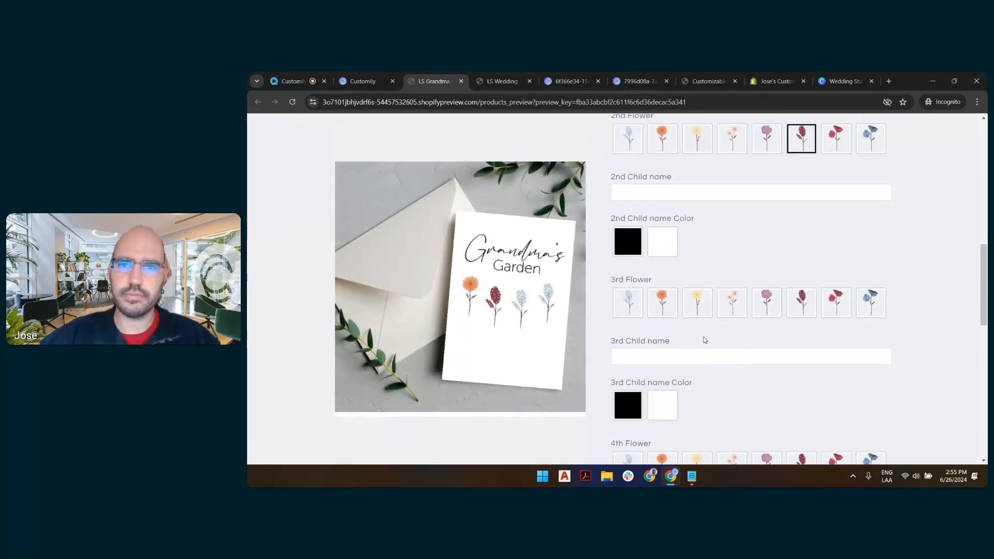
pyautogui.click(697, 304)
pyautogui.scroll(-3, 697, 306)
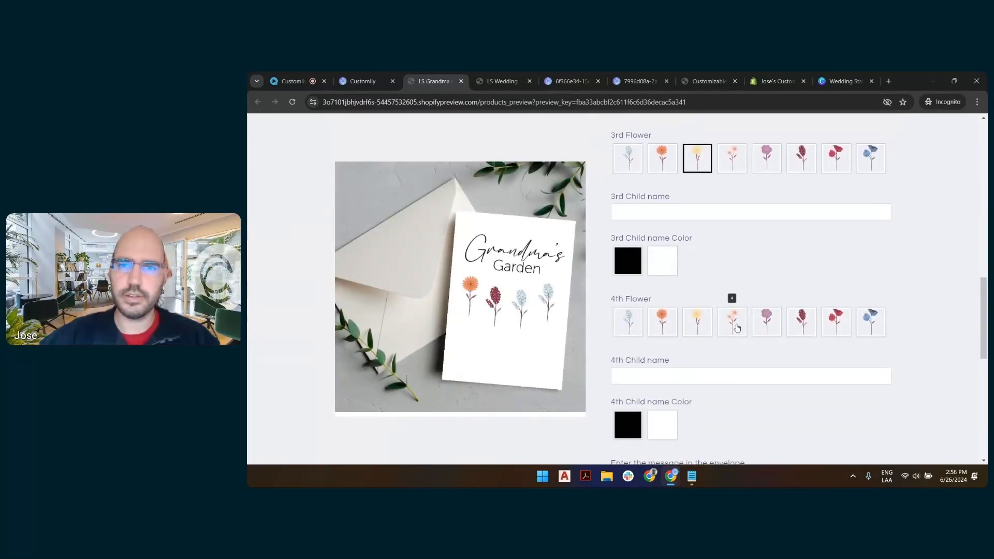
pyautogui.click(845, 328)
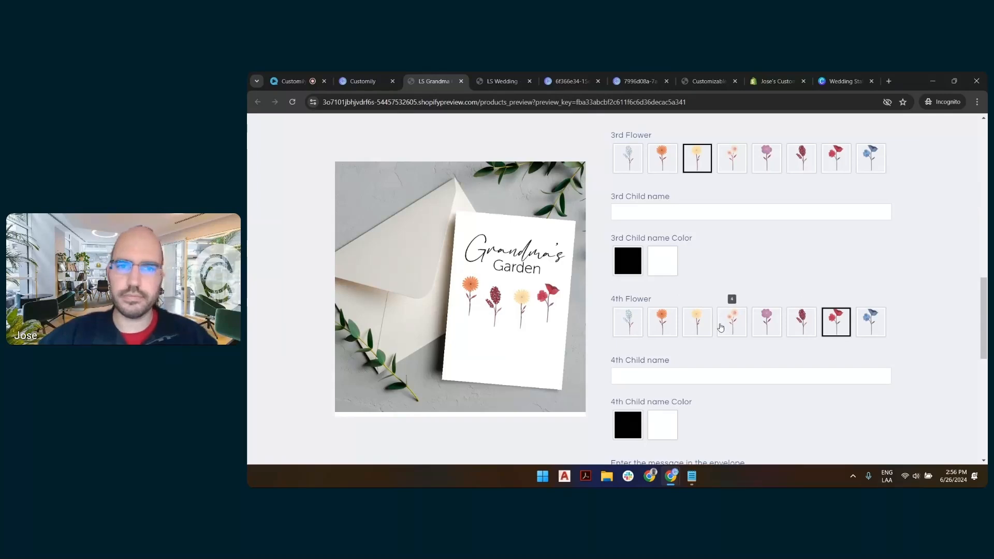
pyautogui.scroll(6, 708, 340)
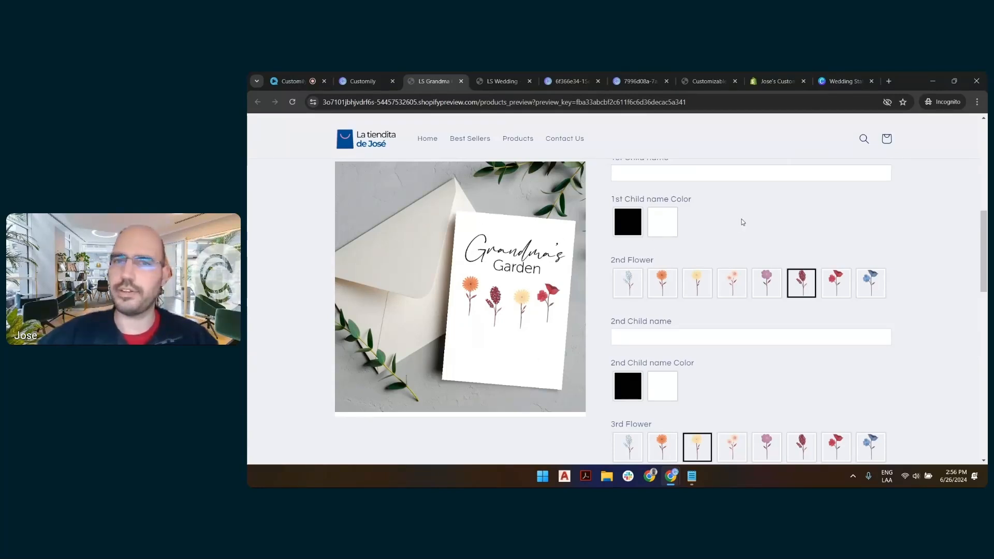
pyautogui.scroll(10, 741, 221)
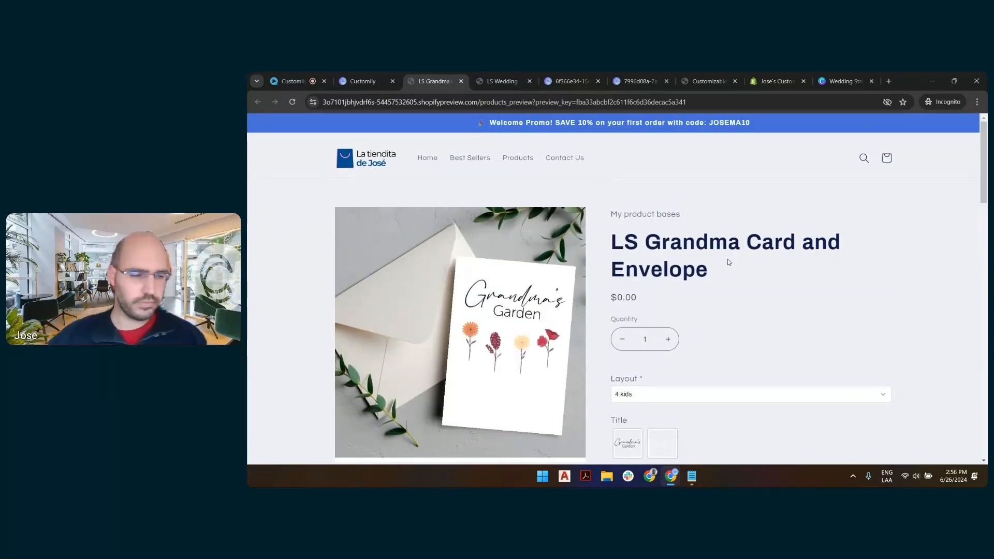
pyautogui.click(291, 81)
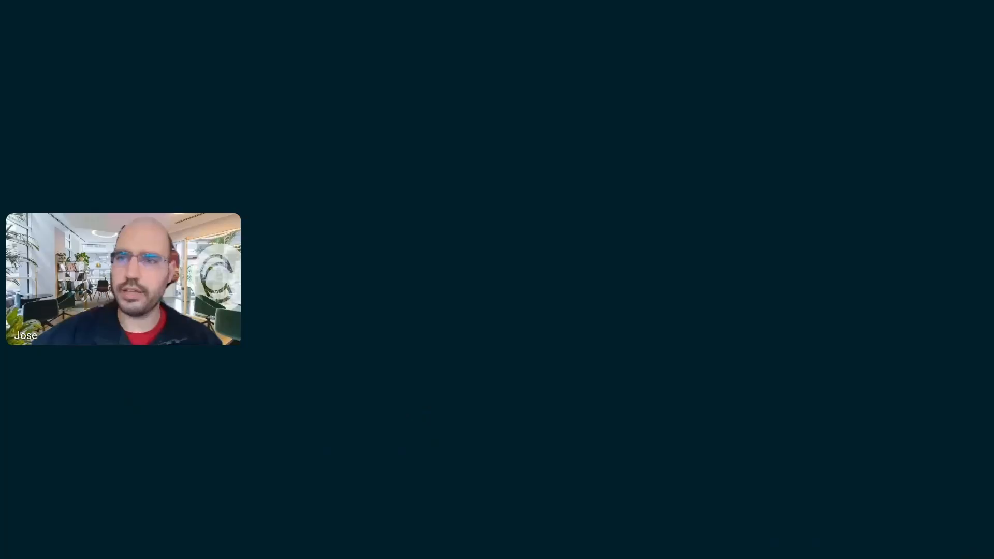